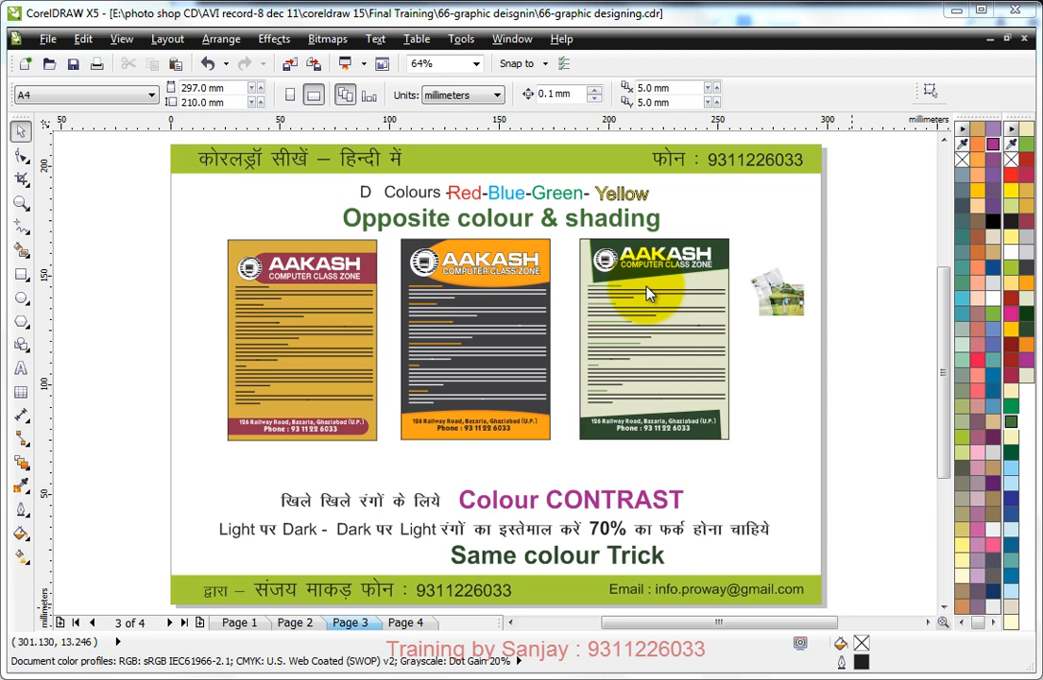
Step: Duplicate the whole gold AAKASH leaflet and place the copy beside it, overlapping the page's left edge
click(189, 224)
drag(219, 231, 392, 452)
drag(368, 342, 198, 335)
right_click(198, 334)
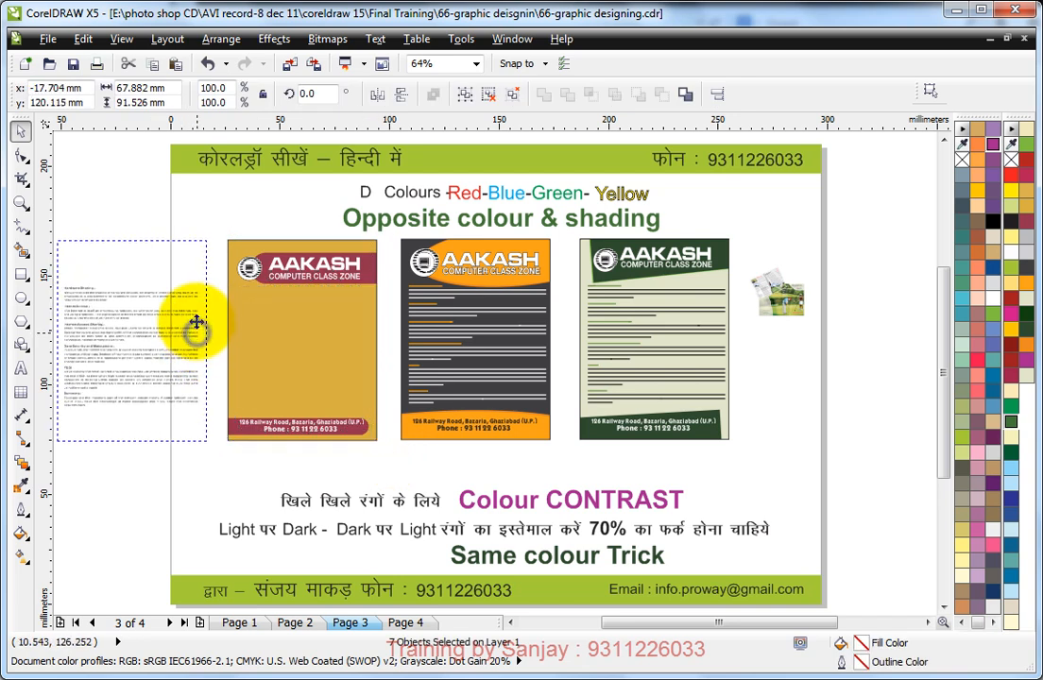
click(219, 221)
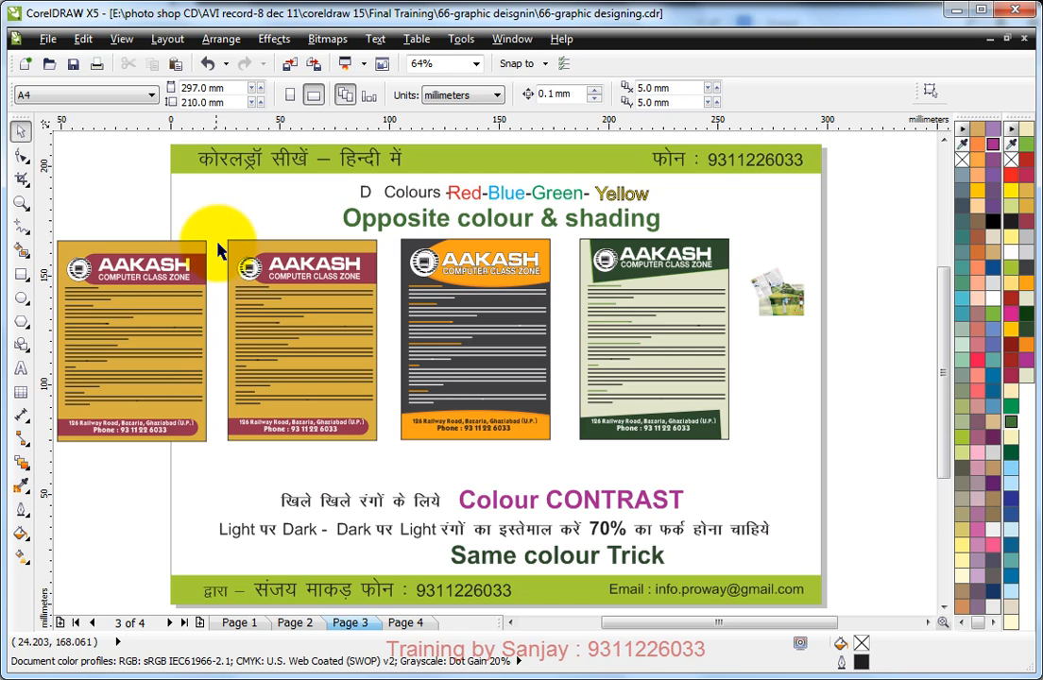
Step: Extract the contents of the leaflet copy's PowerClip rectangle
click(195, 247)
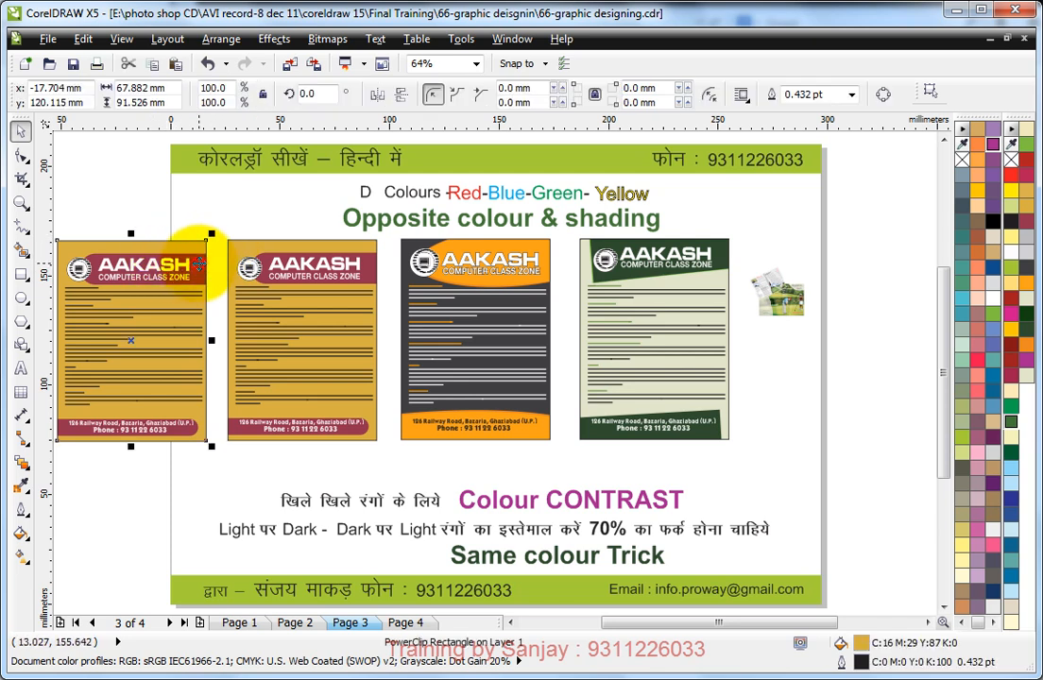
right_click(202, 265)
click(248, 273)
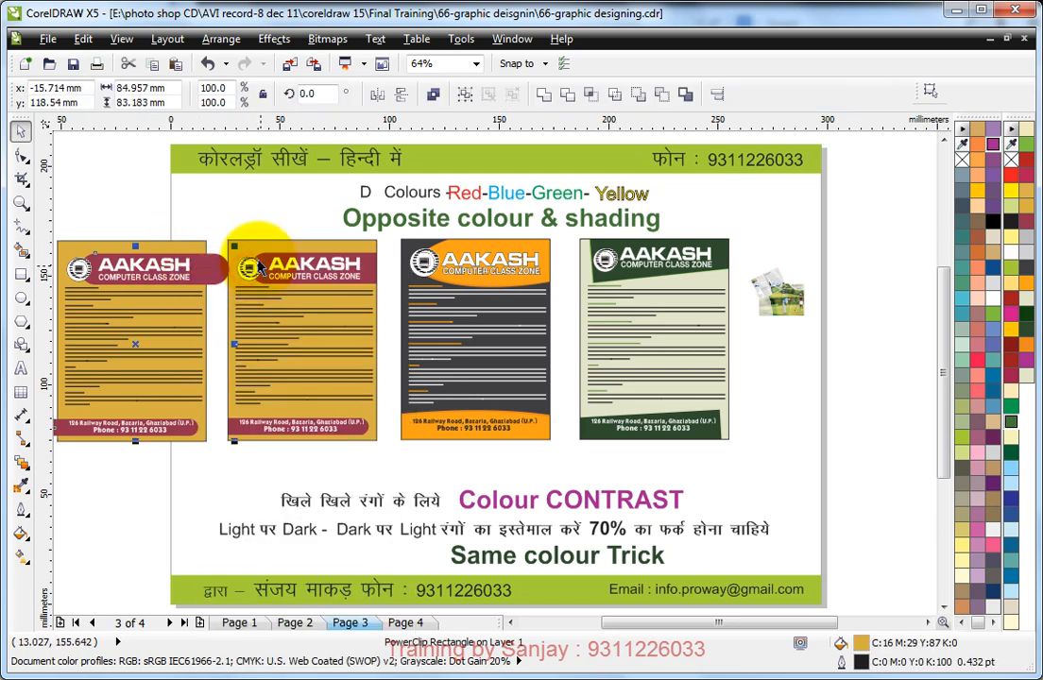
click(234, 202)
Step: Convert the copy's maroon header band fill to CMYK (C31 M100 Y59 K25) and add the colour to the CMYK palette
click(215, 275)
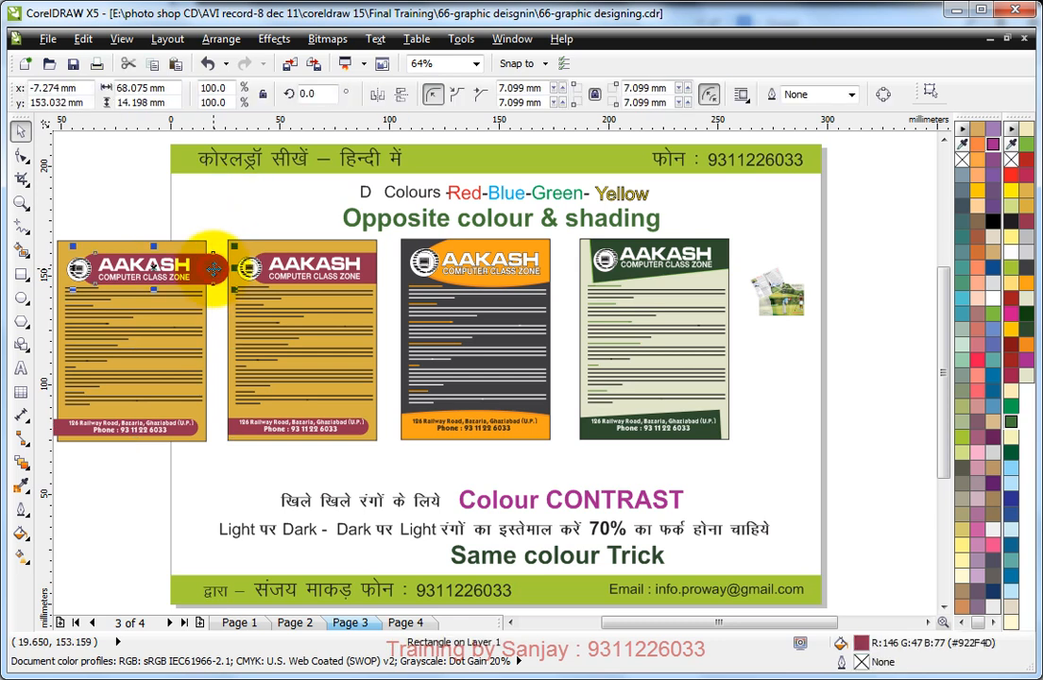
double_click(861, 643)
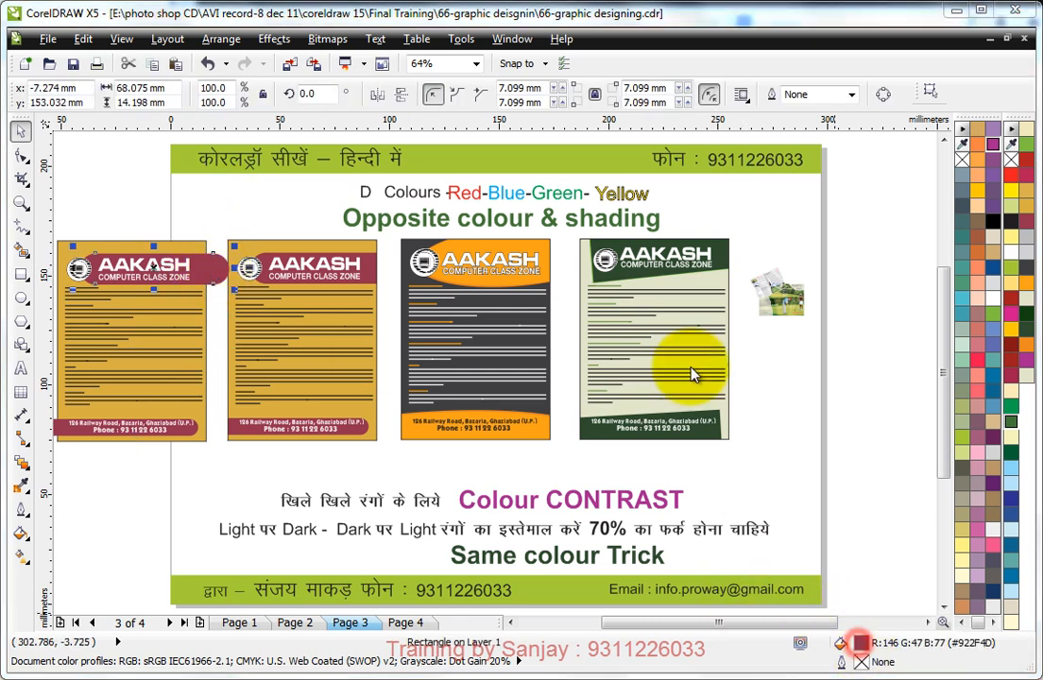
click(472, 203)
click(463, 229)
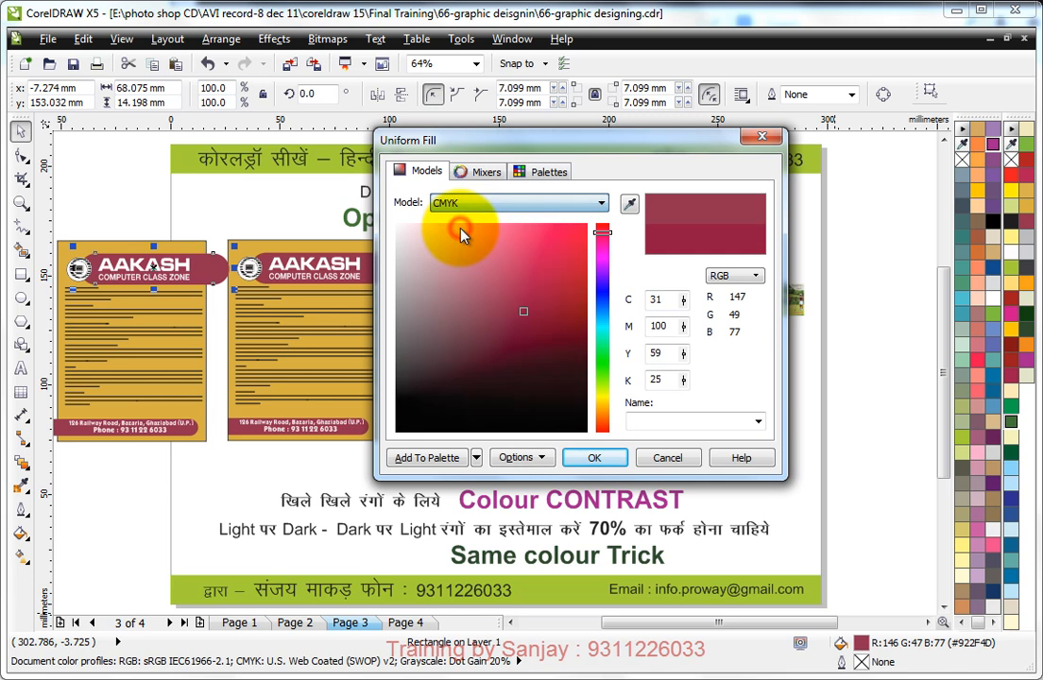
click(477, 458)
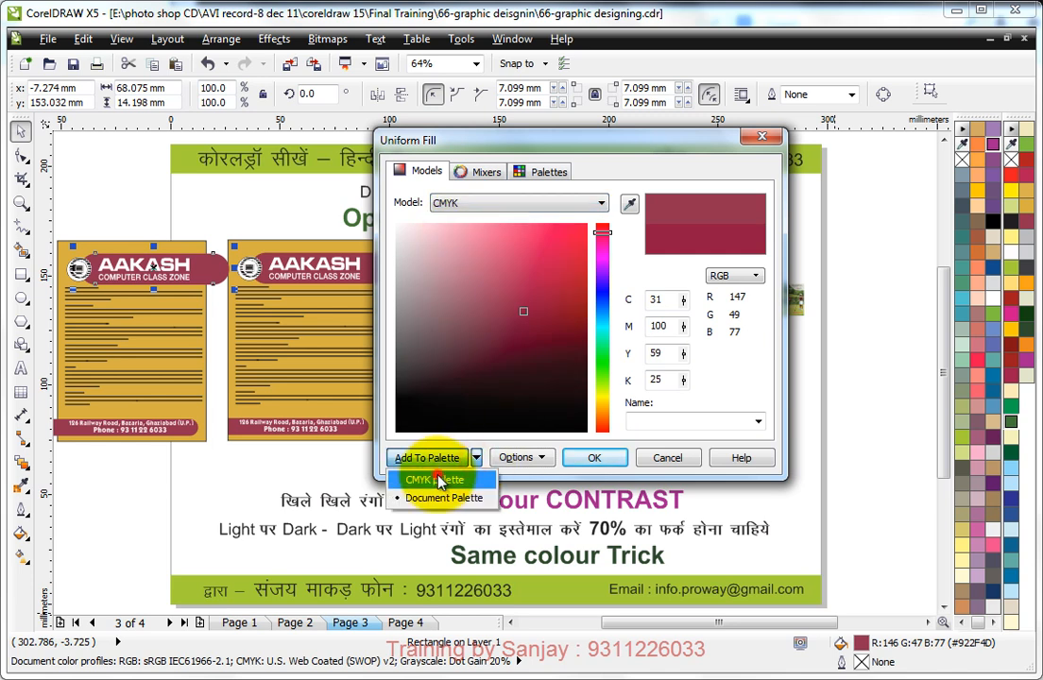
click(433, 481)
click(437, 462)
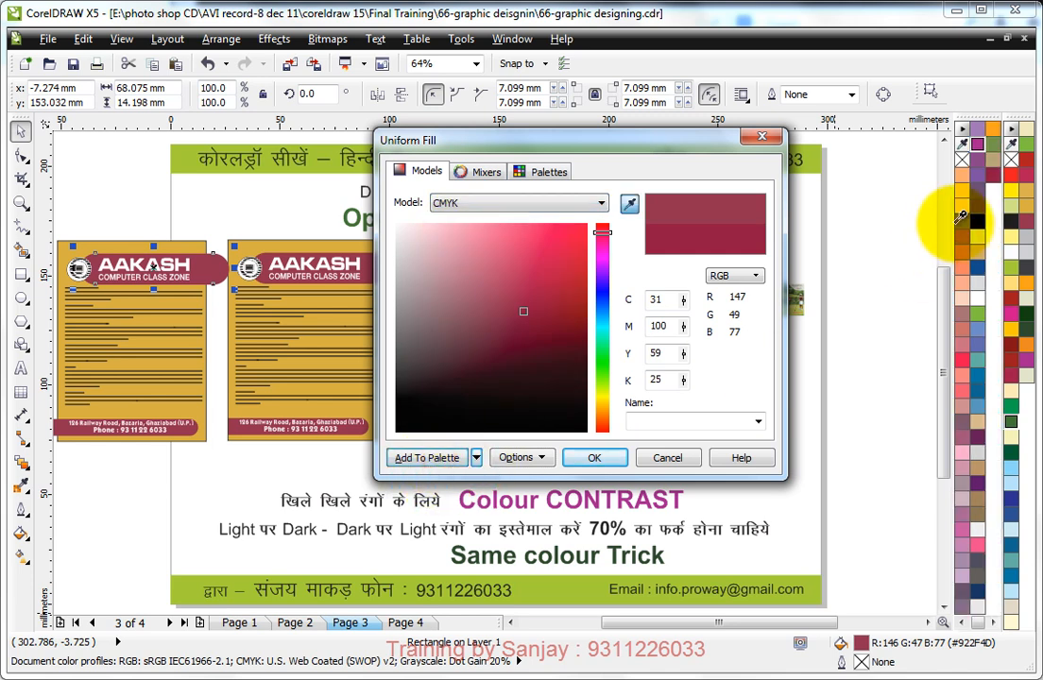
click(600, 457)
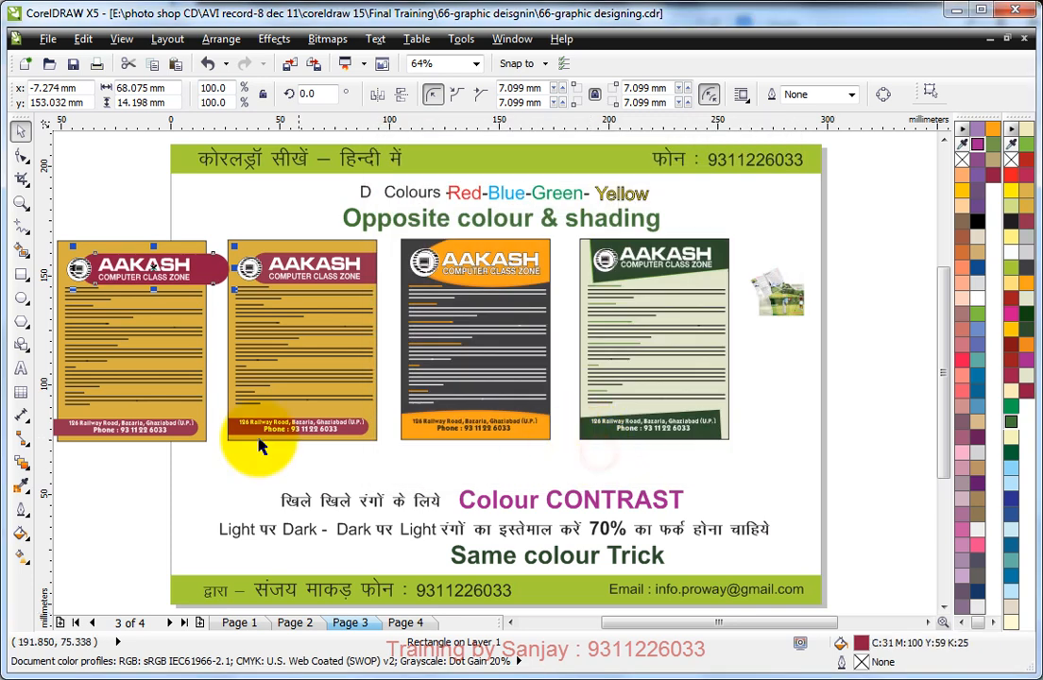
Step: Add the gold fill of the copy's background rectangle, C16 M29 Y87 K0, to the CMYK palette
click(198, 263)
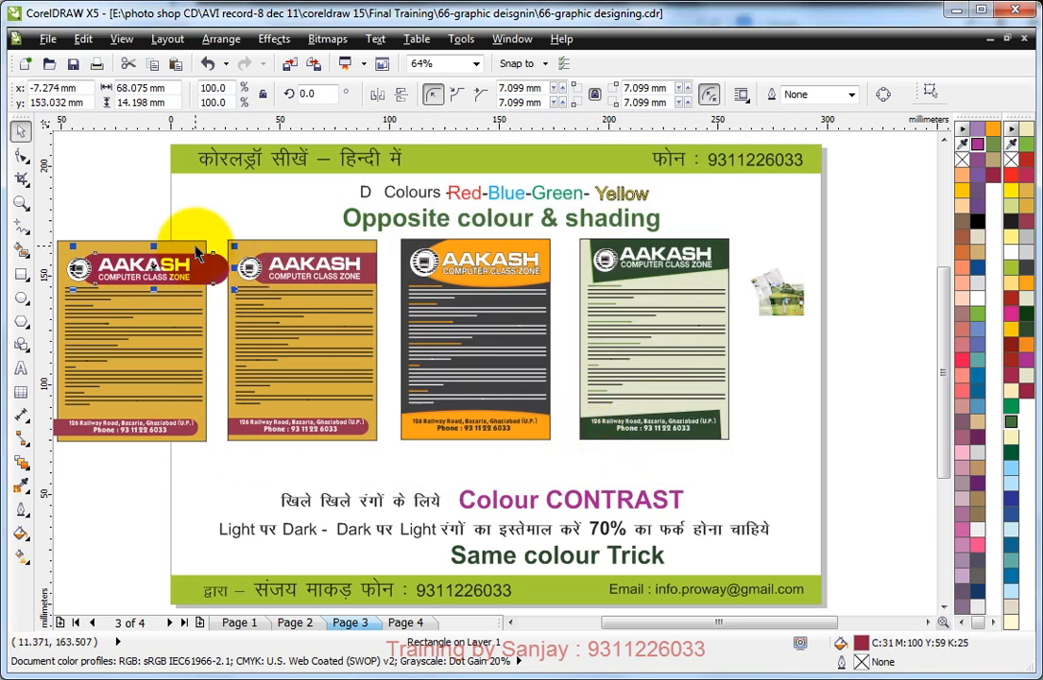
click(198, 253)
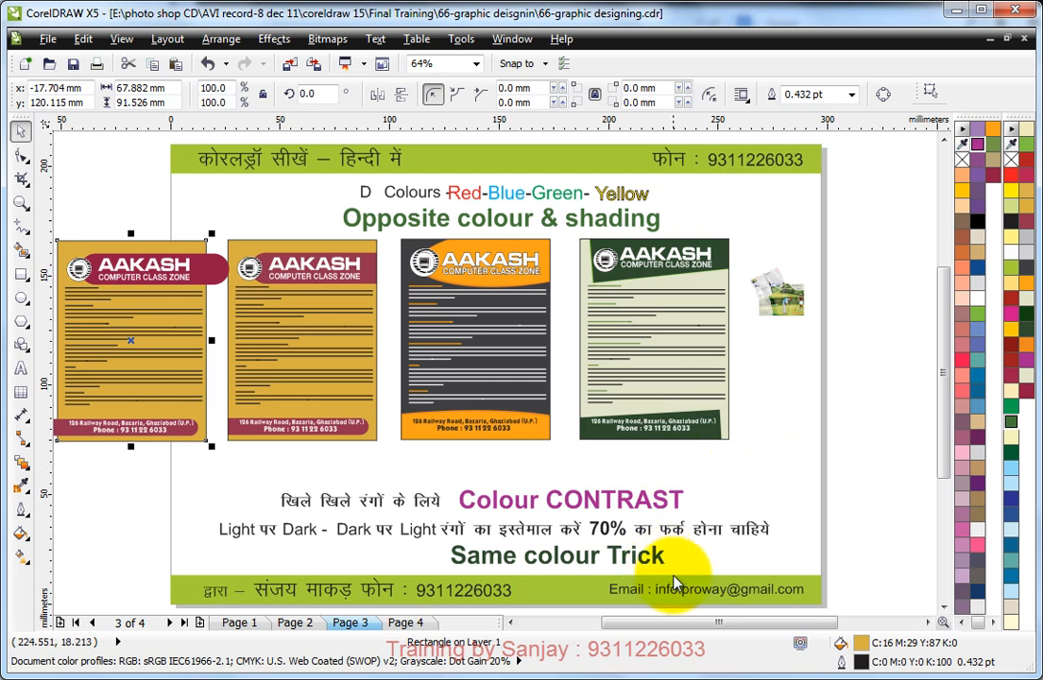
double_click(860, 642)
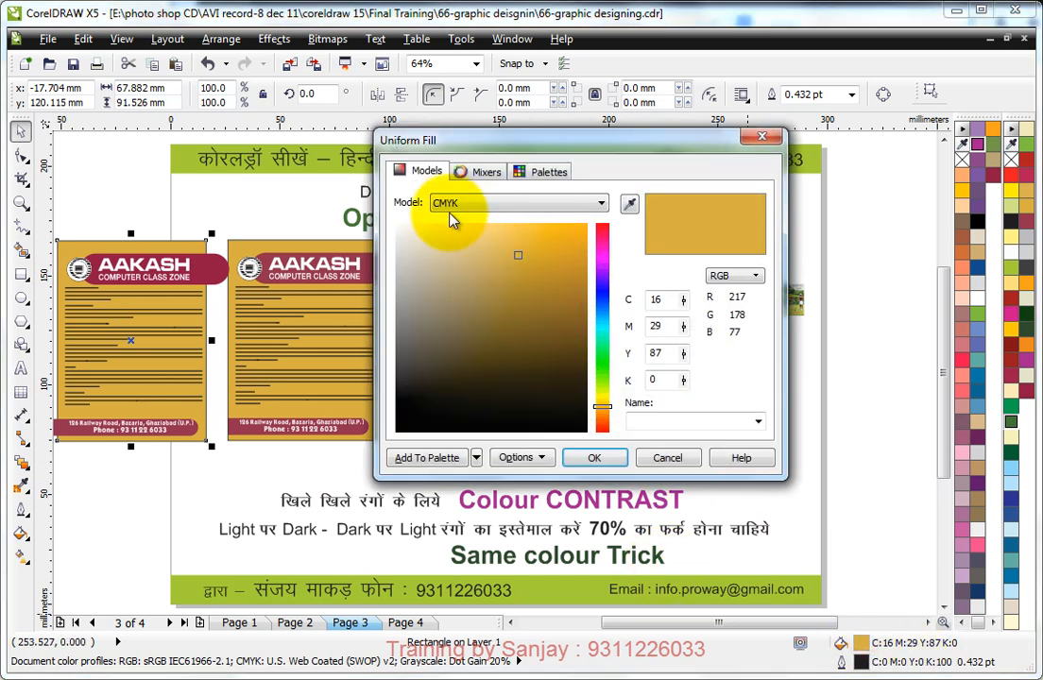
click(473, 458)
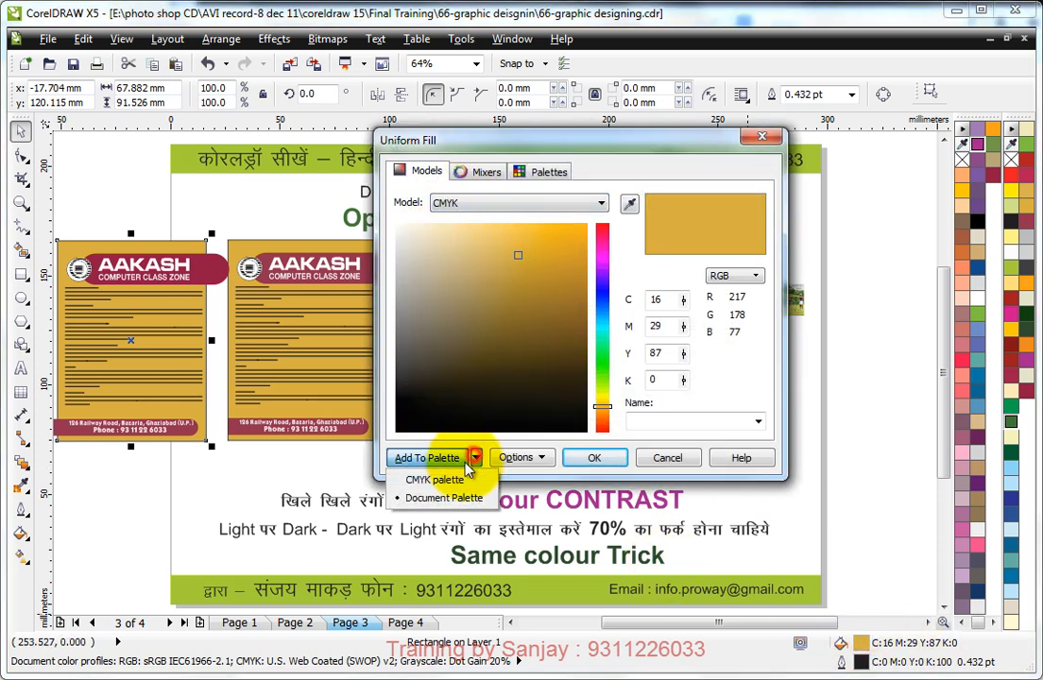
click(426, 477)
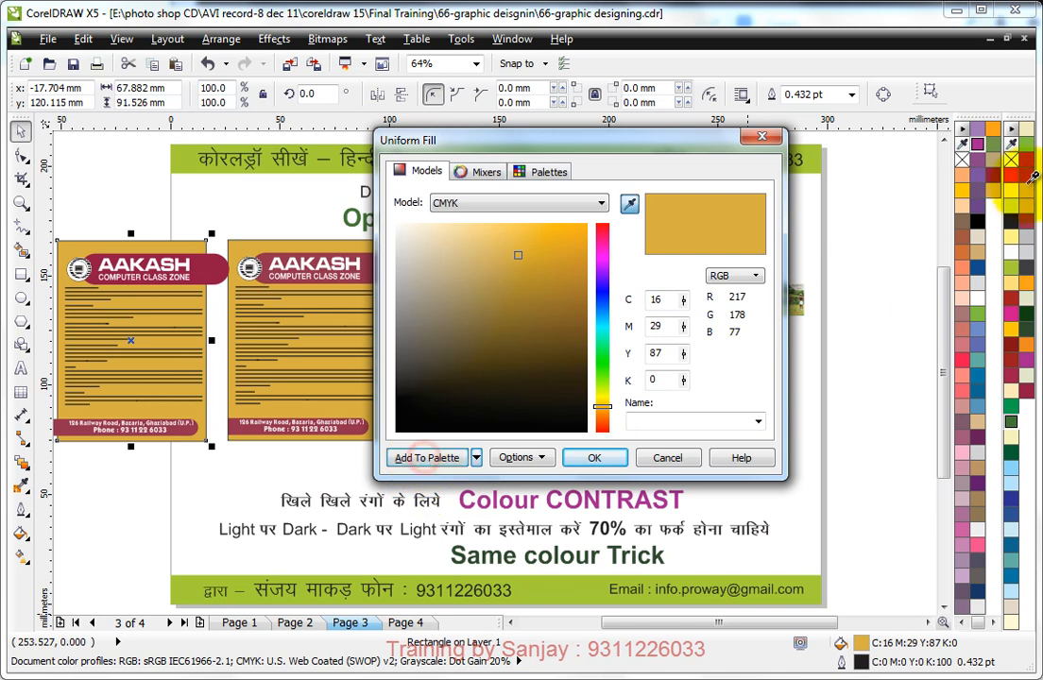
click(584, 458)
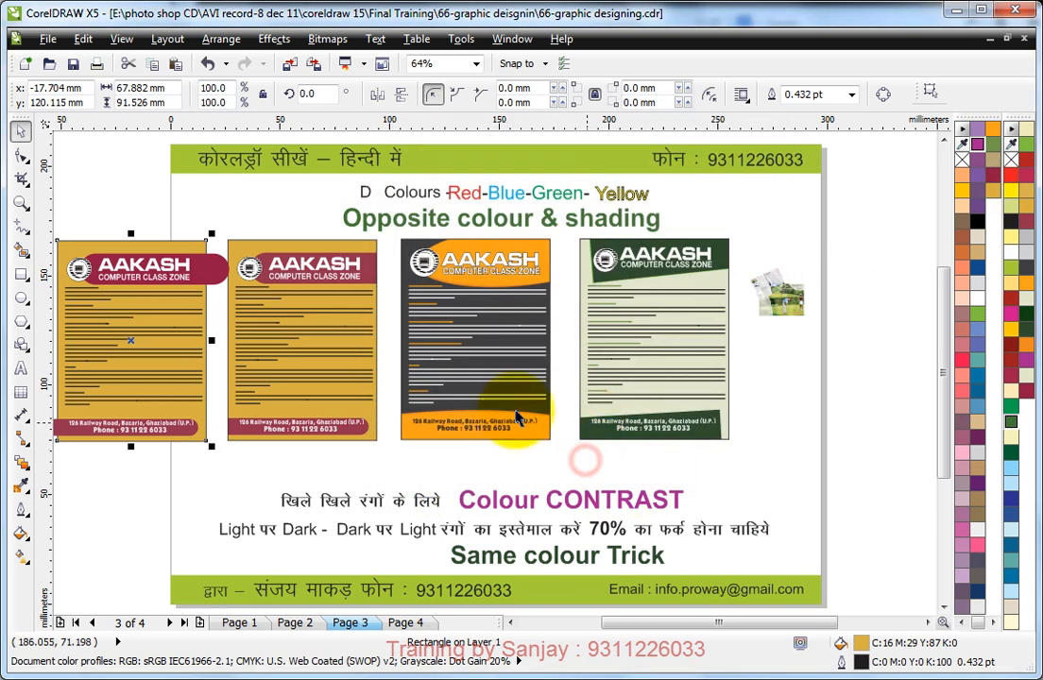
Step: Swap the copy's colours: fill the header and footer bands gold C16 M29 Y87 K0 and the background maroon C31 M100 Y59 K25
ctrl+click(203, 253)
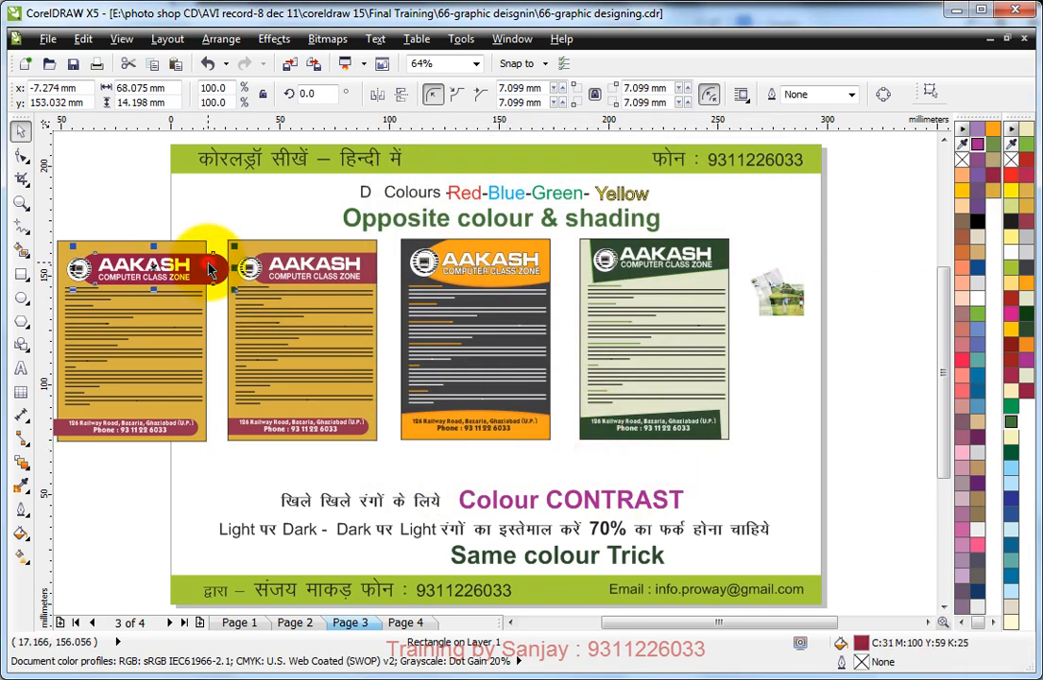
ctrl+shift+click(64, 430)
click(994, 194)
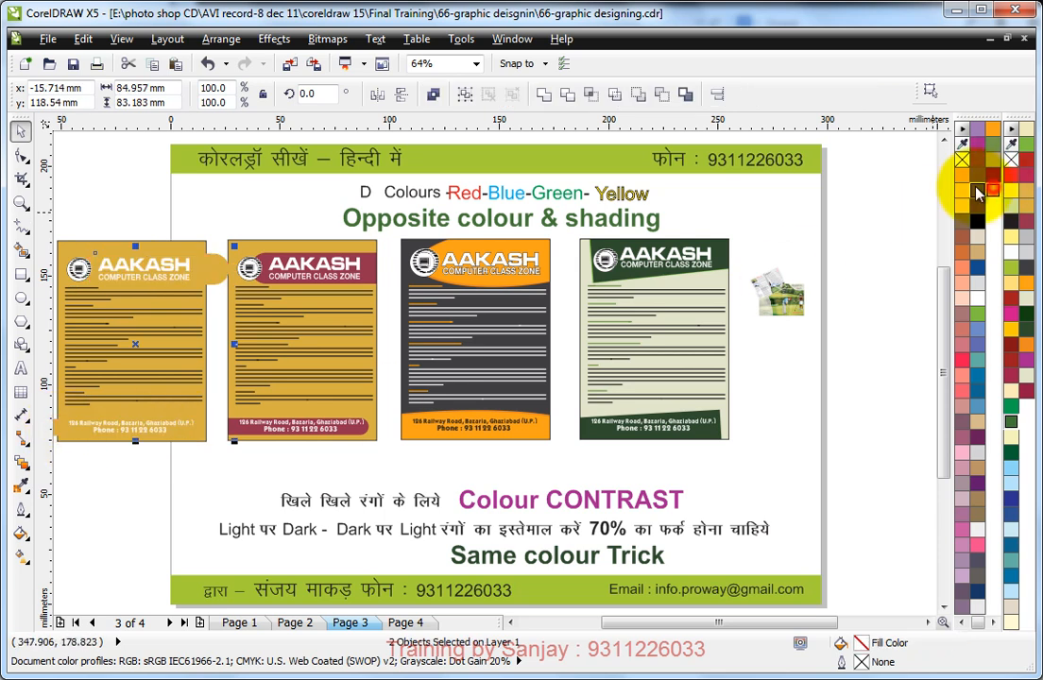
click(173, 244)
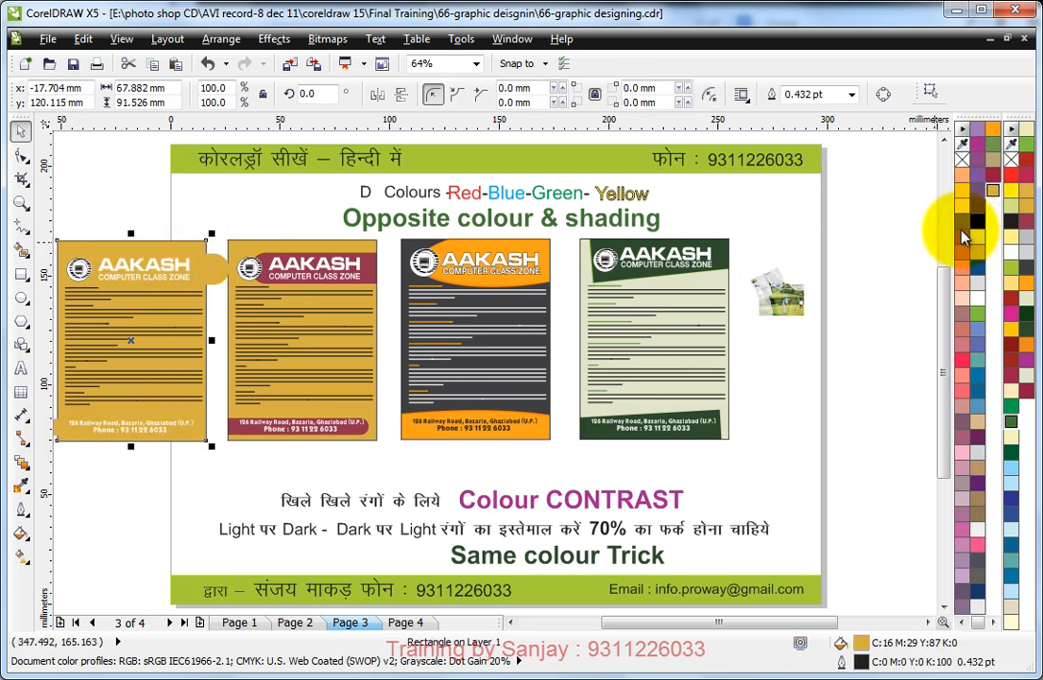
click(995, 185)
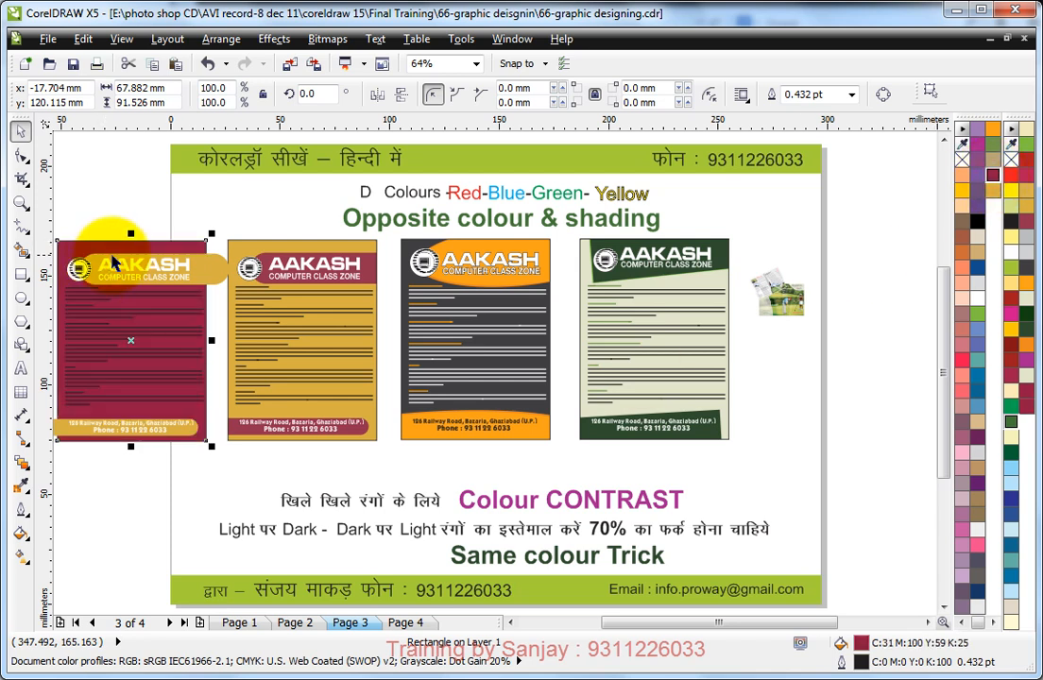
click(177, 201)
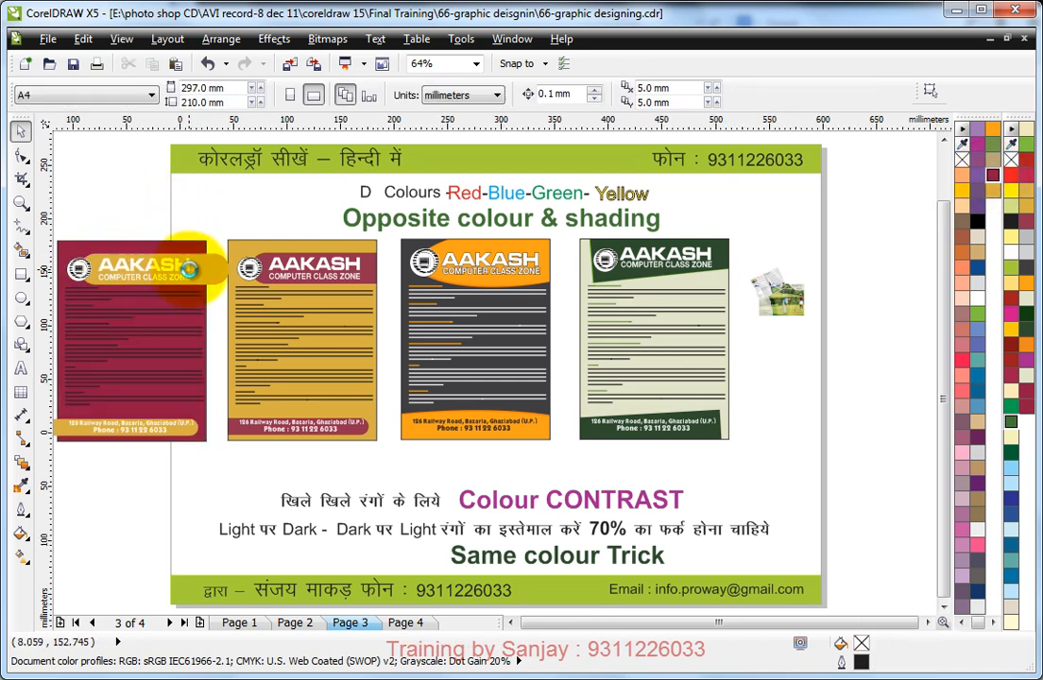
Step: Recolour the body paragraph text on the maroon leaflet copy white
scroll(183, 269, down, 1)
key(F2)
drag(95, 243, 290, 382)
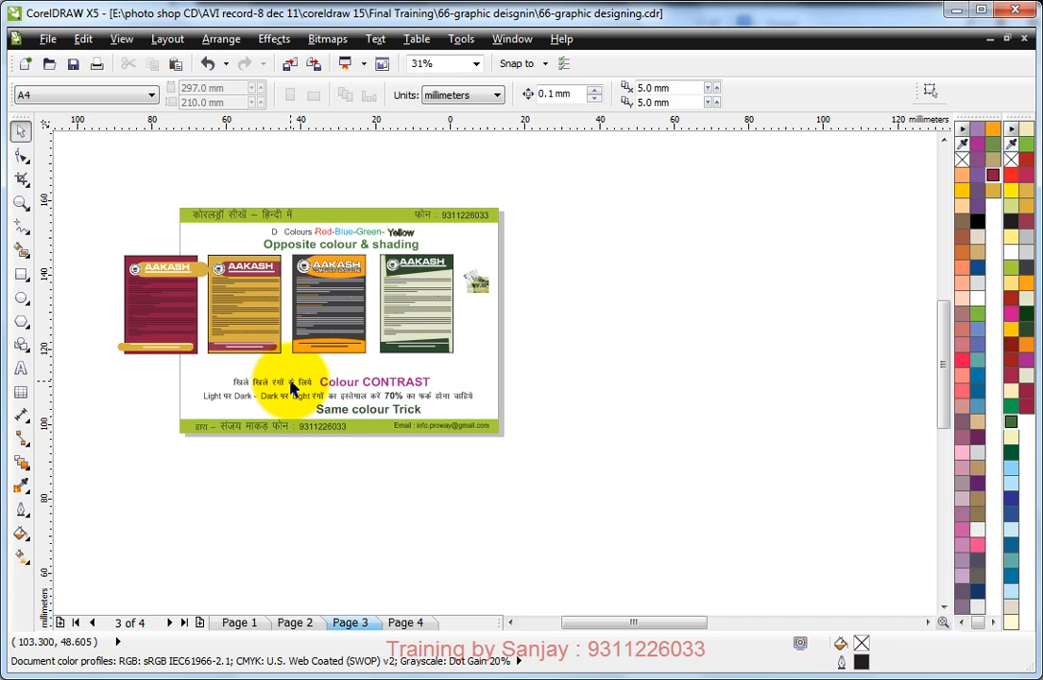
click(288, 319)
drag(212, 230, 658, 442)
key(F4)
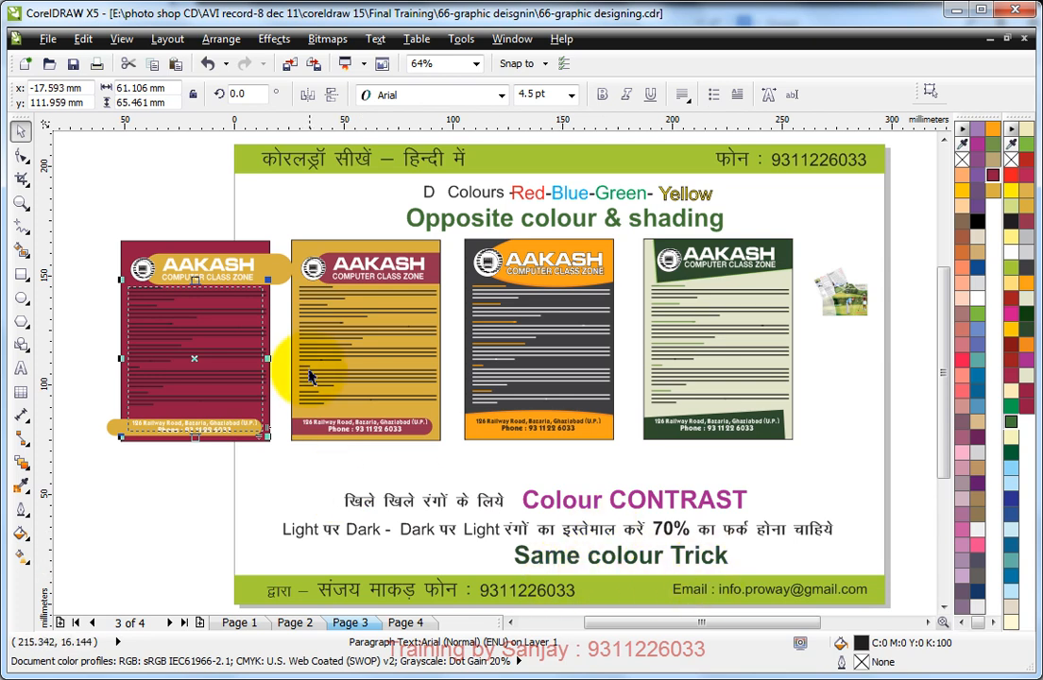
key(F2)
drag(102, 233, 335, 454)
click(285, 165)
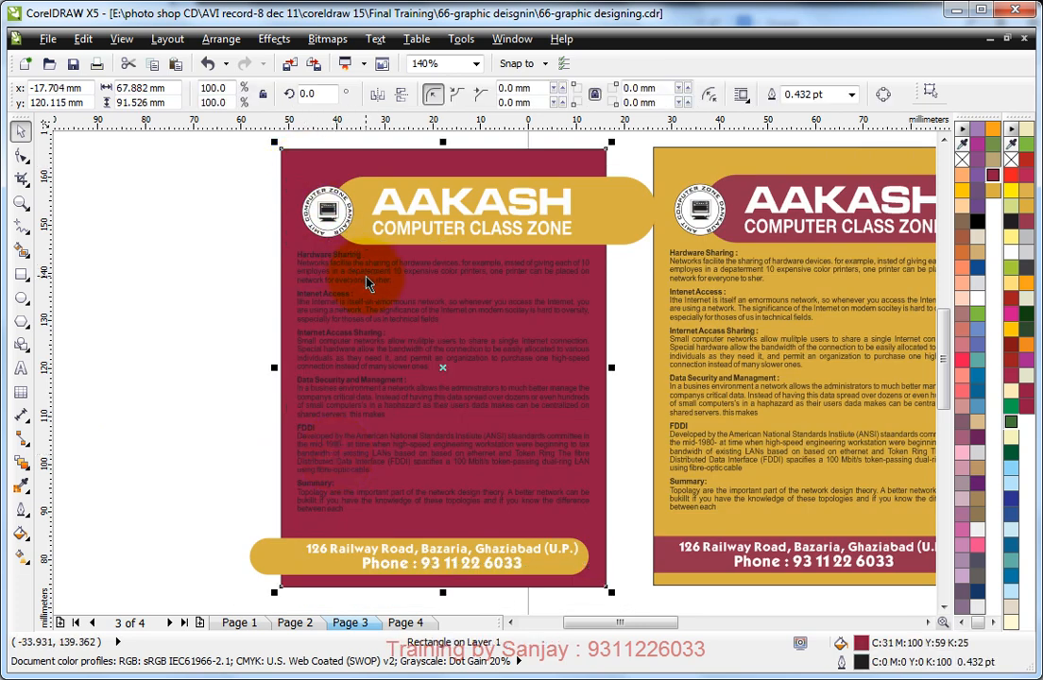
click(444, 302)
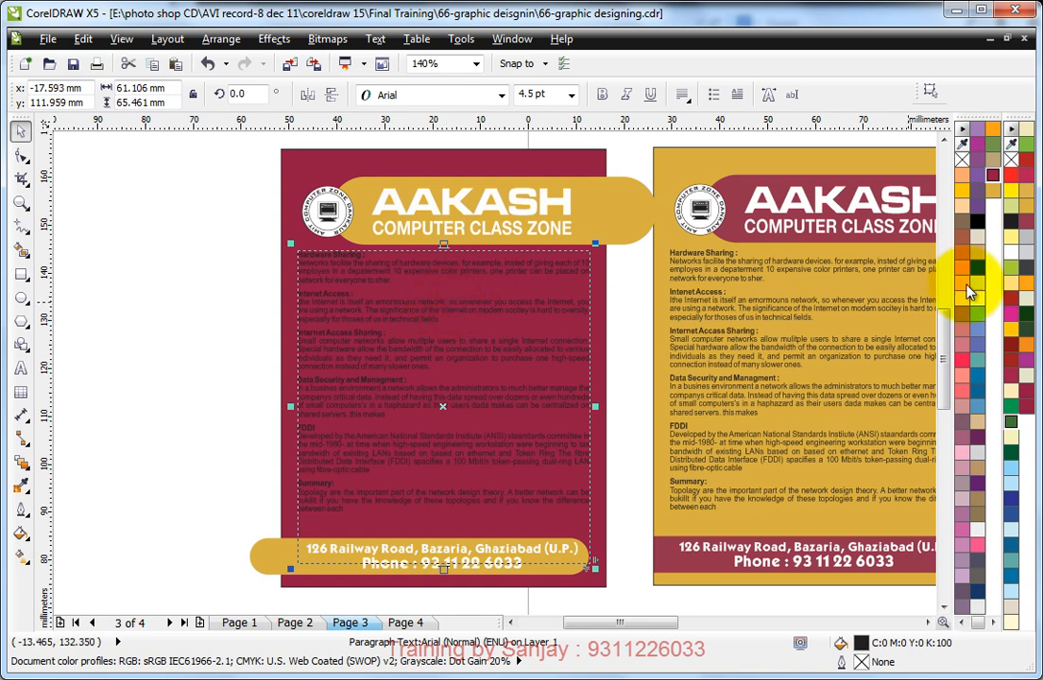
click(975, 298)
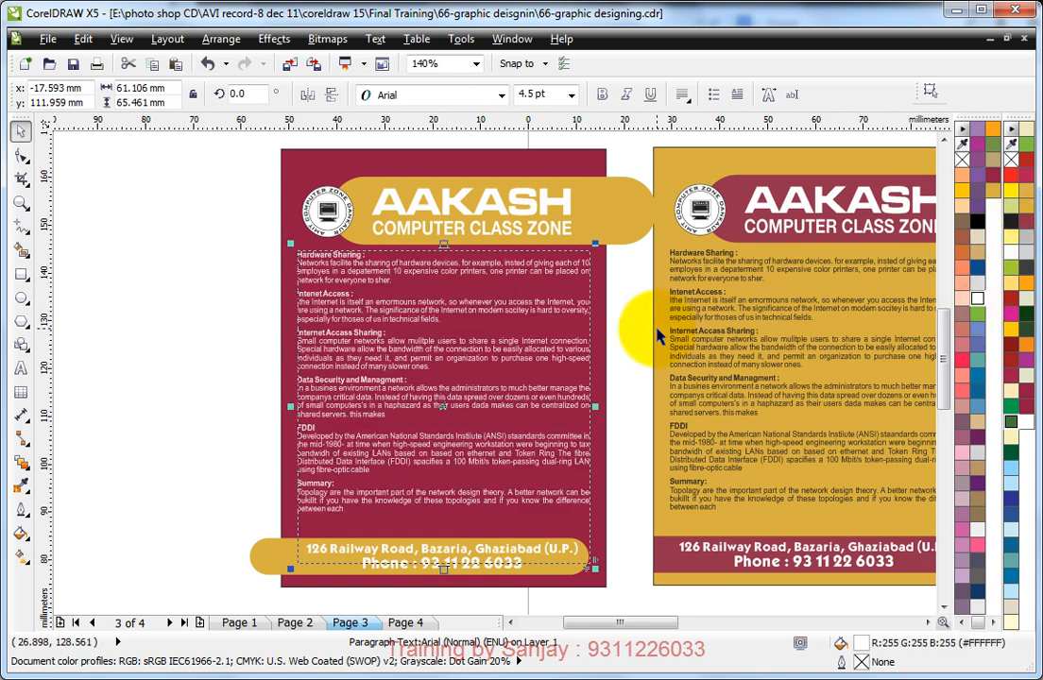
Step: Fill the body text with the background's maroon, then lighten it to the pale pink tint C0 M22 Y2 K0
drag(273, 231, 442, 355)
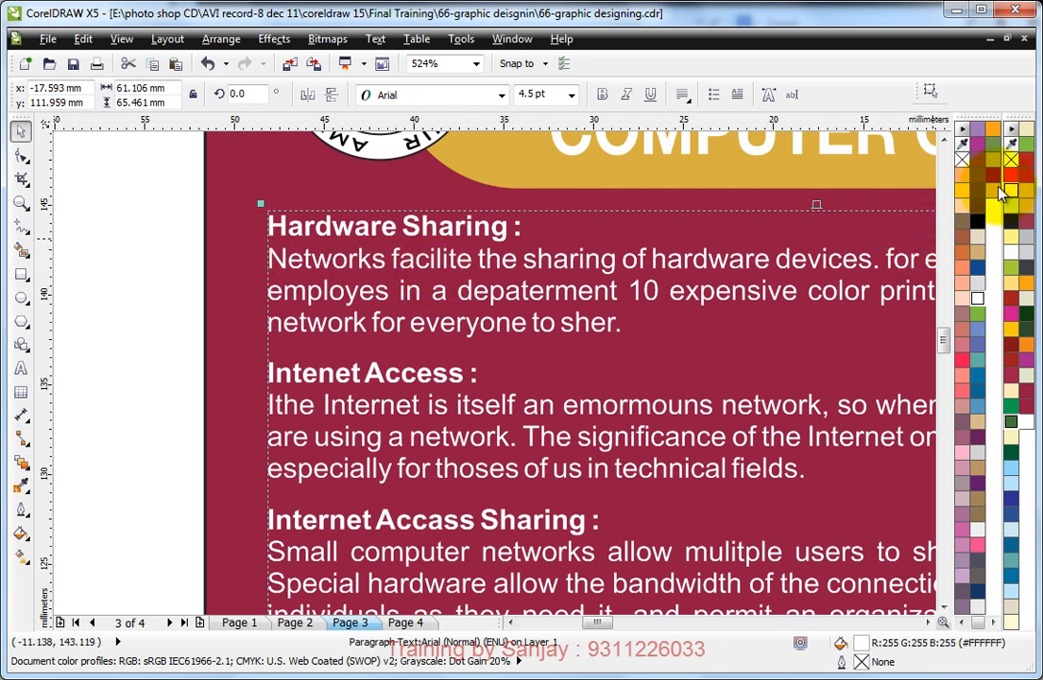
click(993, 183)
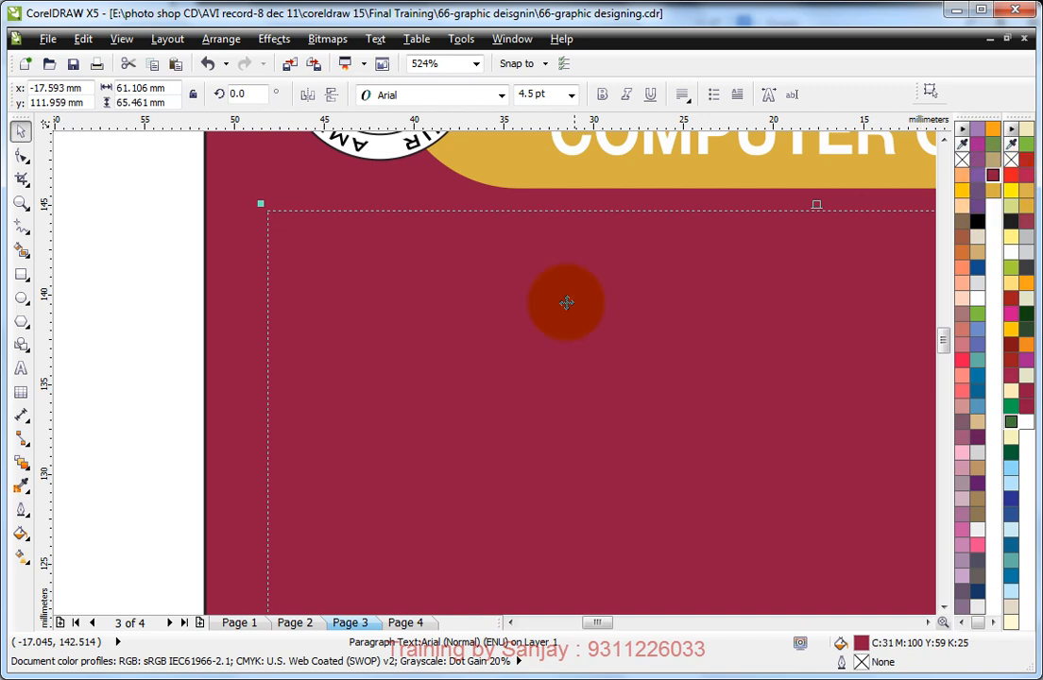
double_click(862, 645)
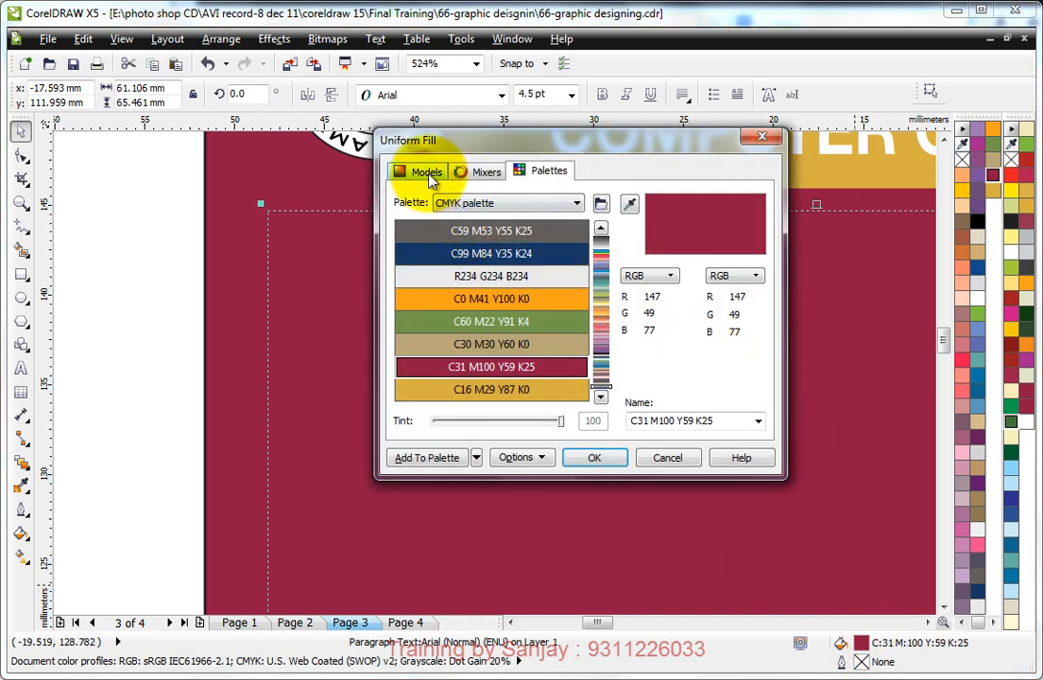
click(427, 174)
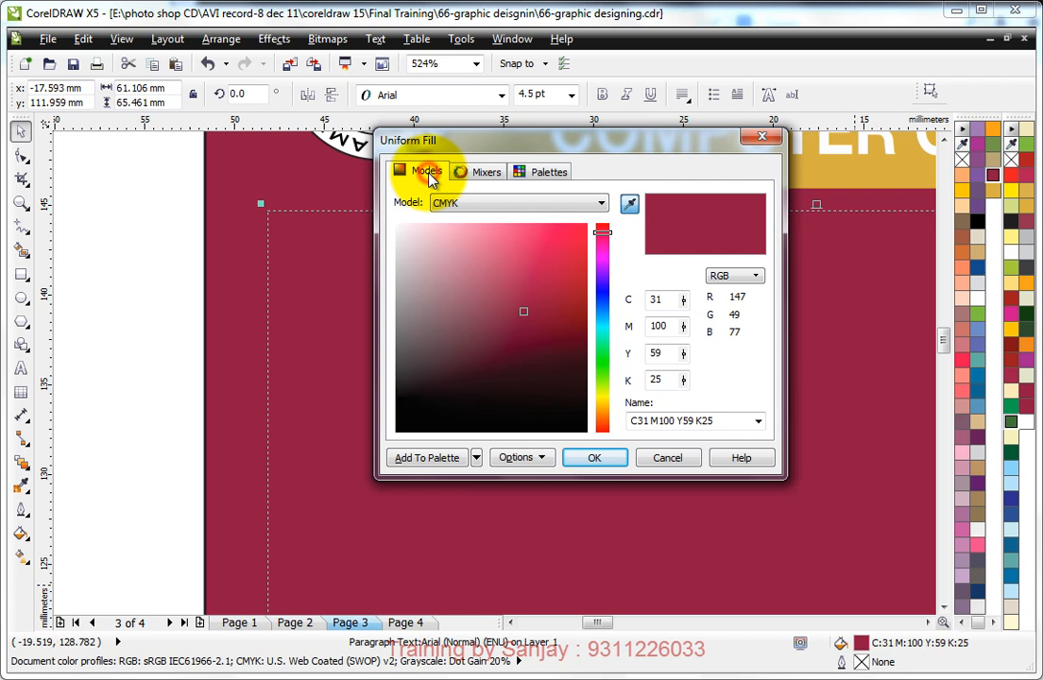
click(425, 225)
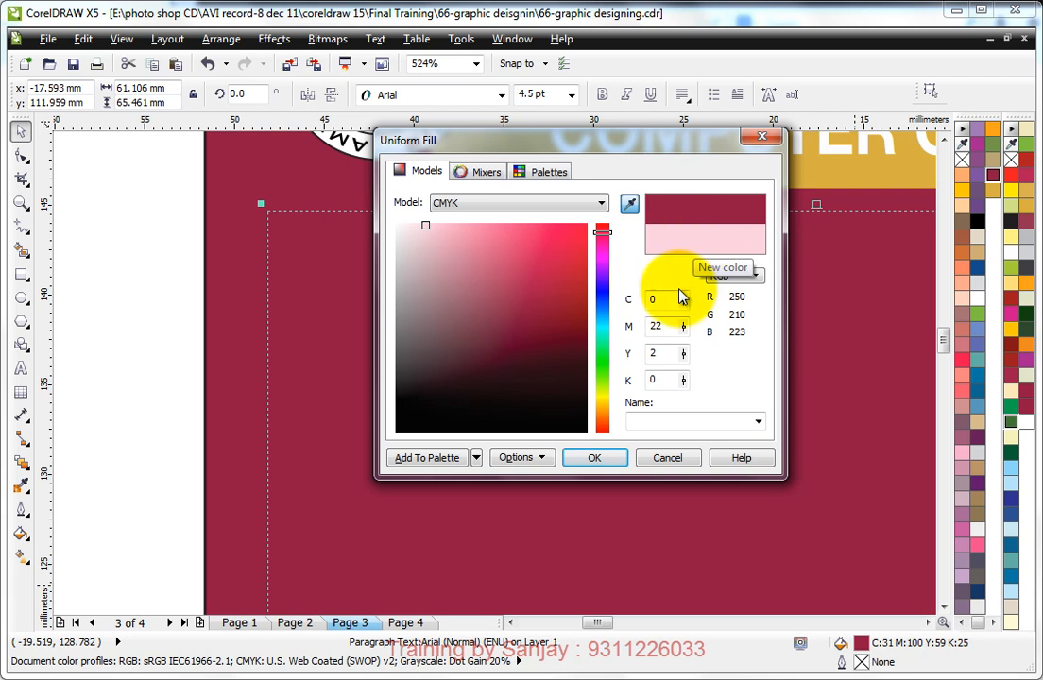
click(599, 456)
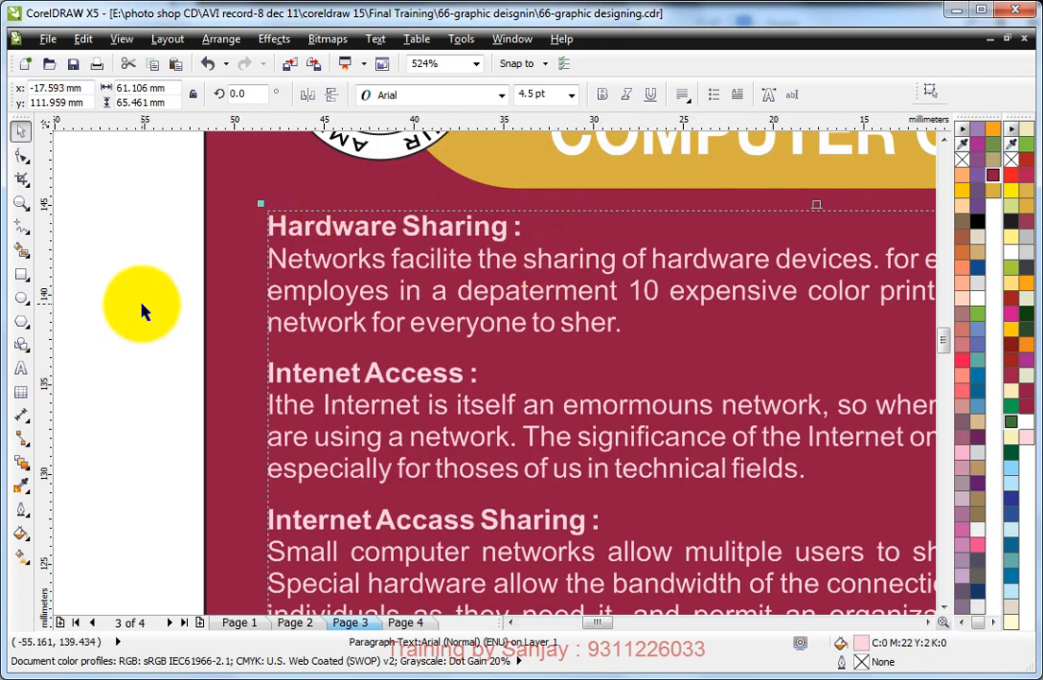
click(141, 304)
scroll(522, 359, down, 2)
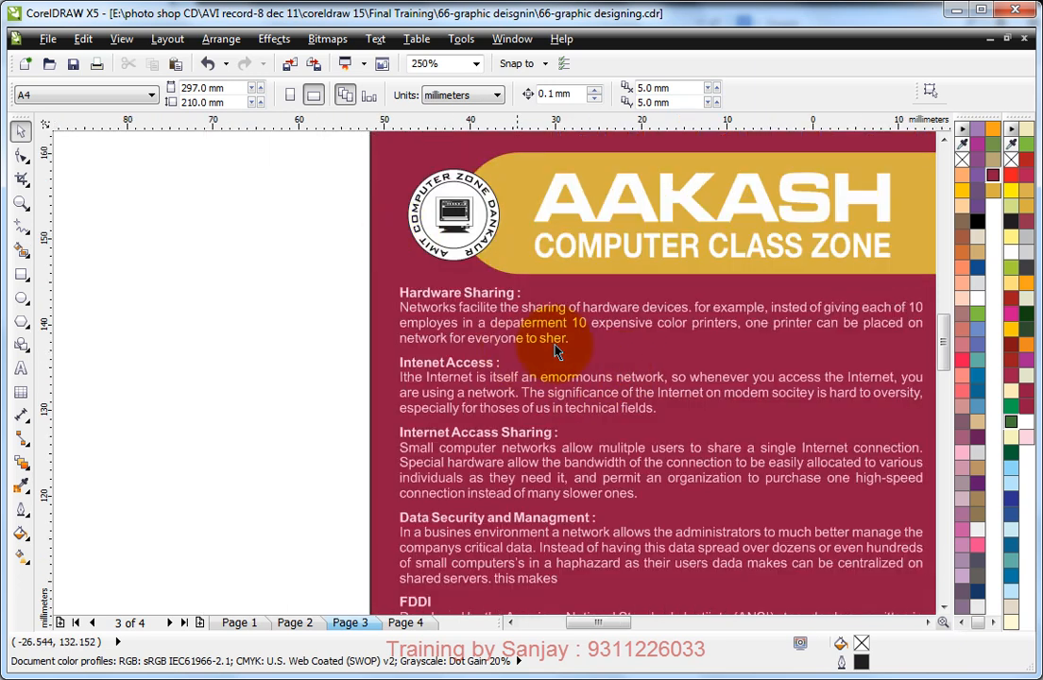
Step: Deepen the pink tint of the maroon leaflet's body paragraph text to C5 M42 Y9 K0
click(375, 253)
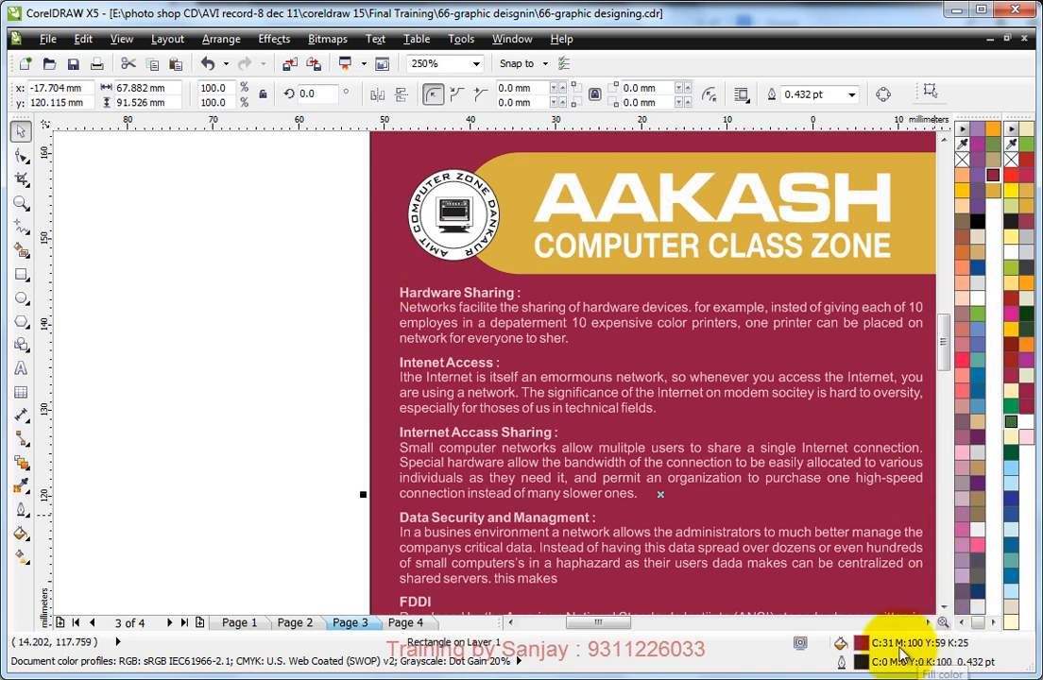
click(411, 300)
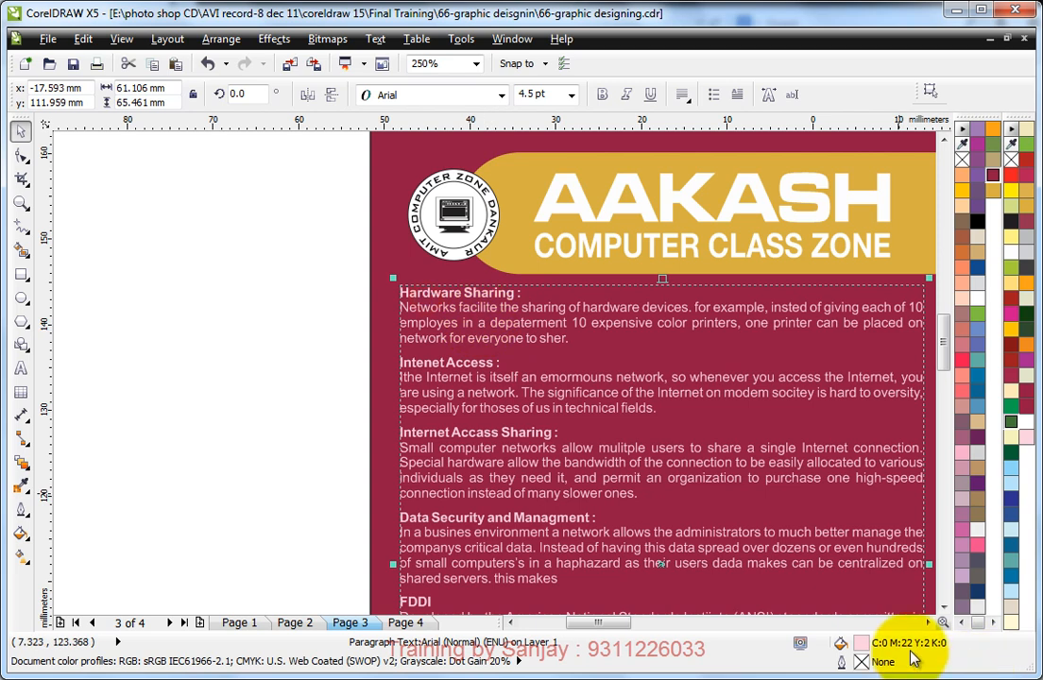
click(333, 293)
click(483, 350)
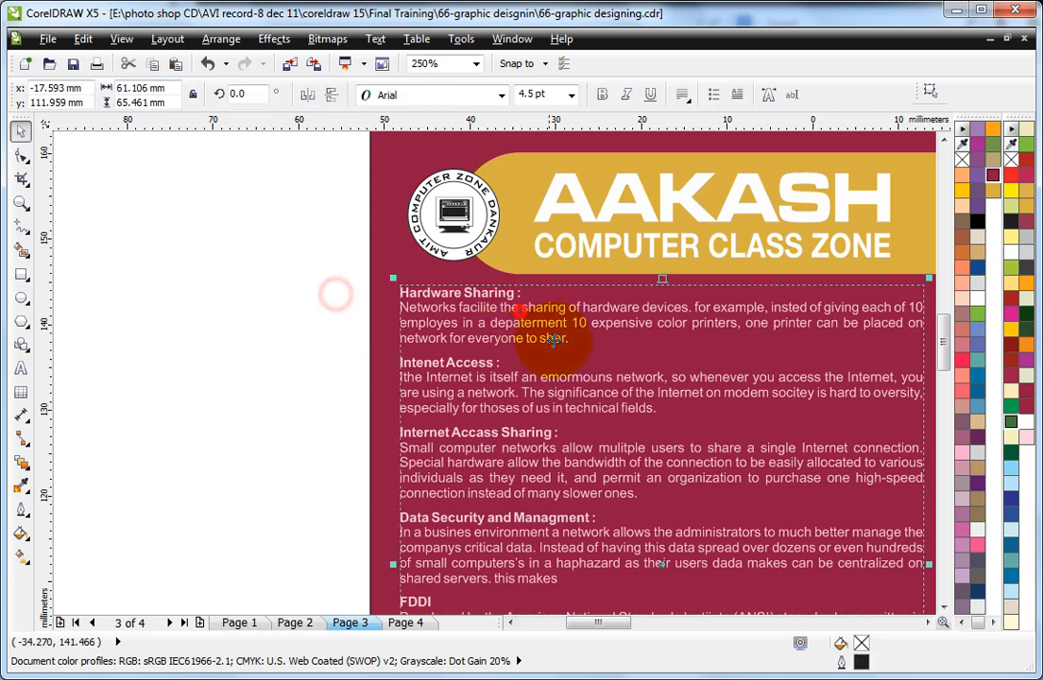
double_click(860, 643)
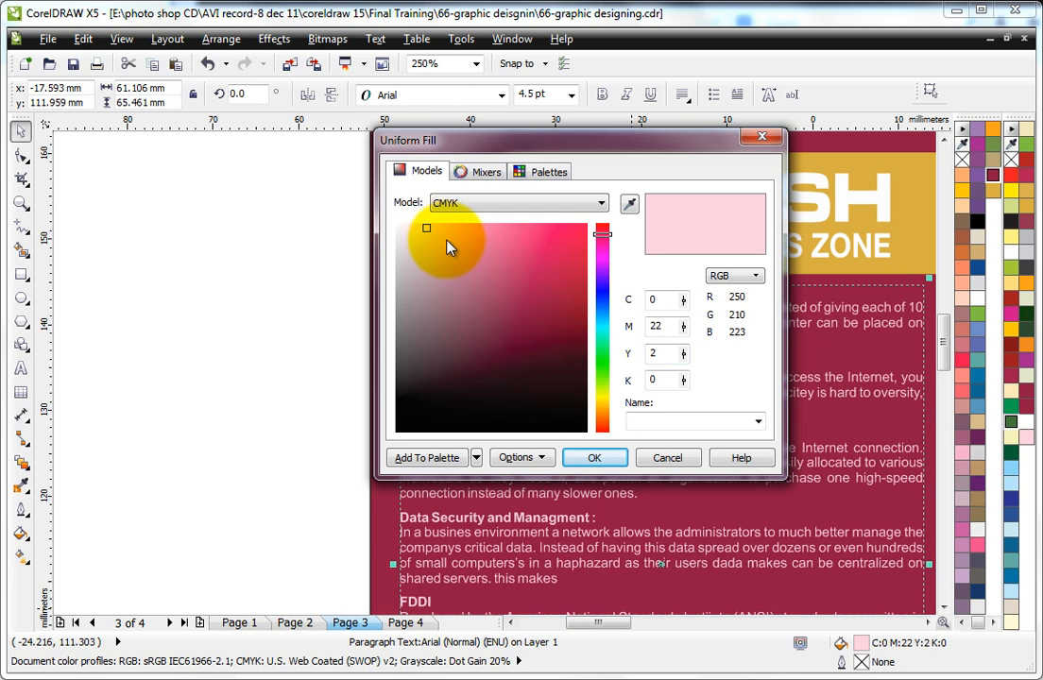
click(449, 245)
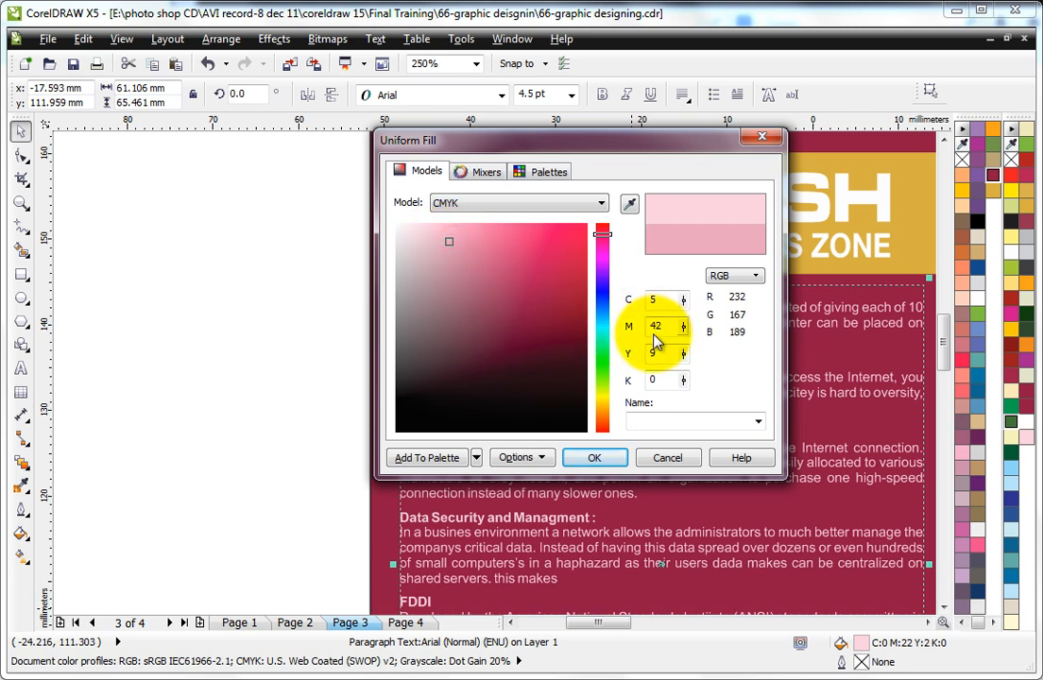
click(594, 457)
click(284, 347)
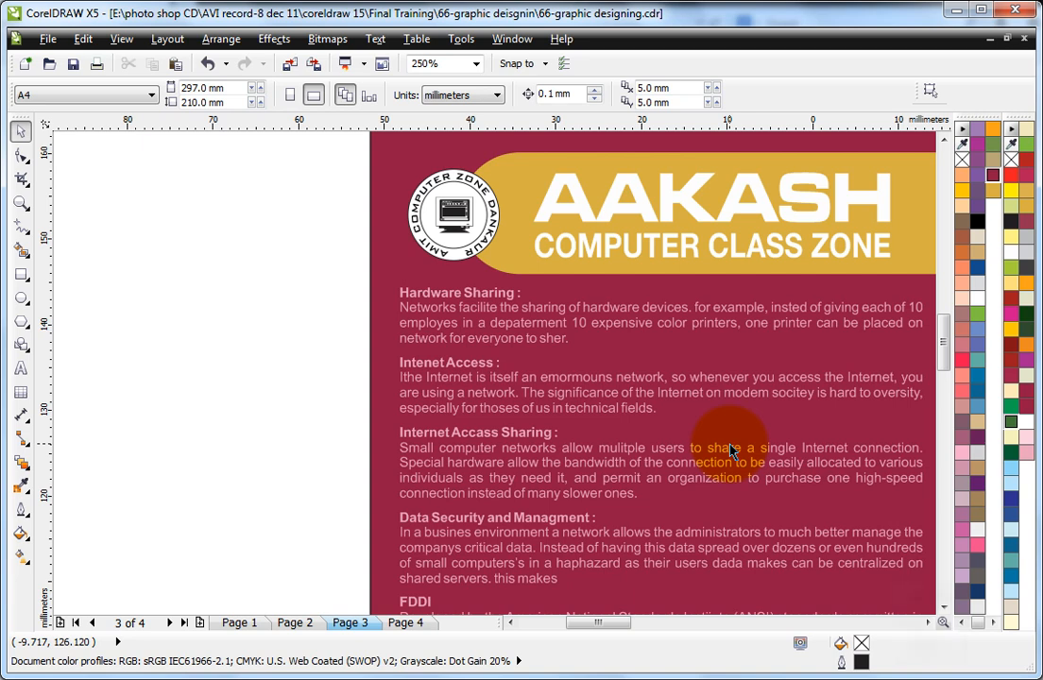
Step: Refill the maroon leaflet's body text with the pale pink tint C0 M22 Y2 K0
scroll(675, 367, down, 2)
drag(510, 314, 843, 496)
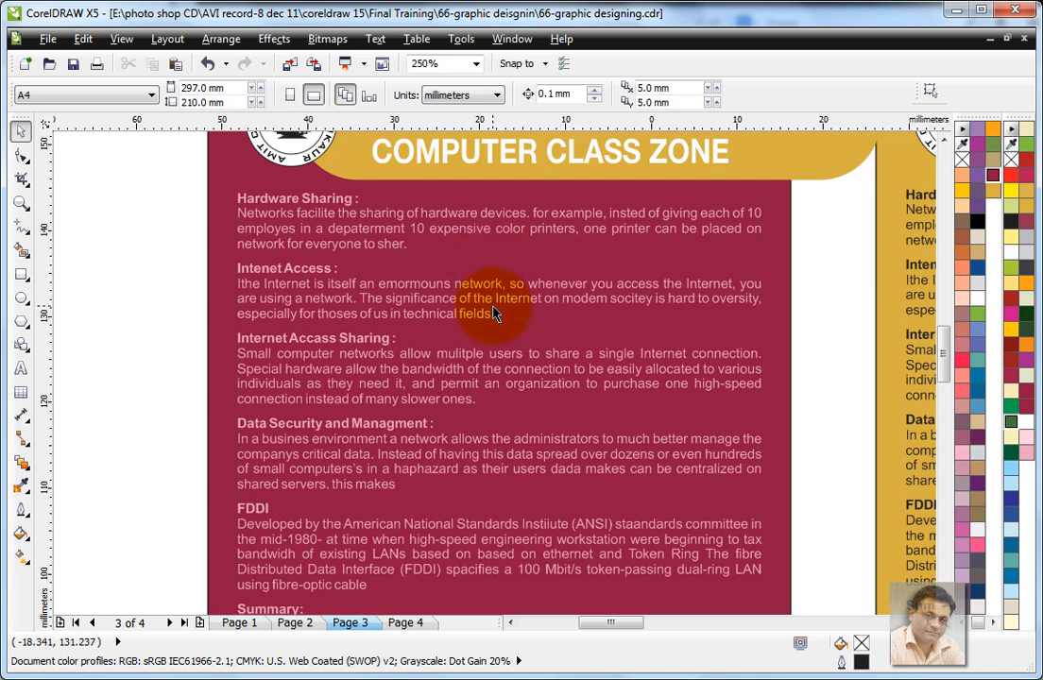
click(283, 184)
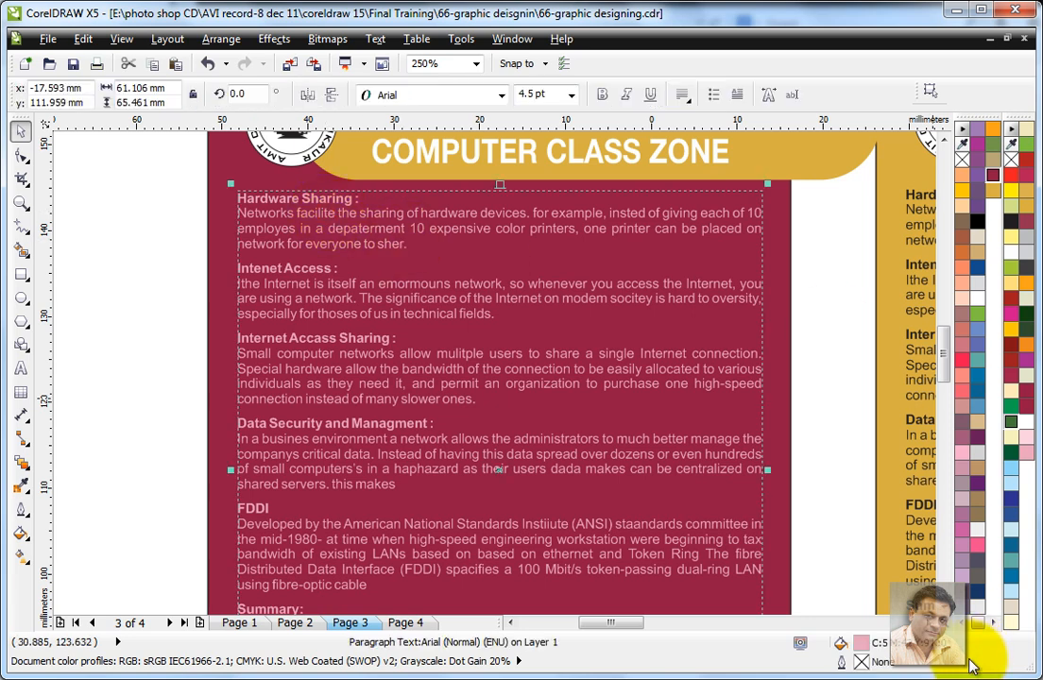
click(1001, 360)
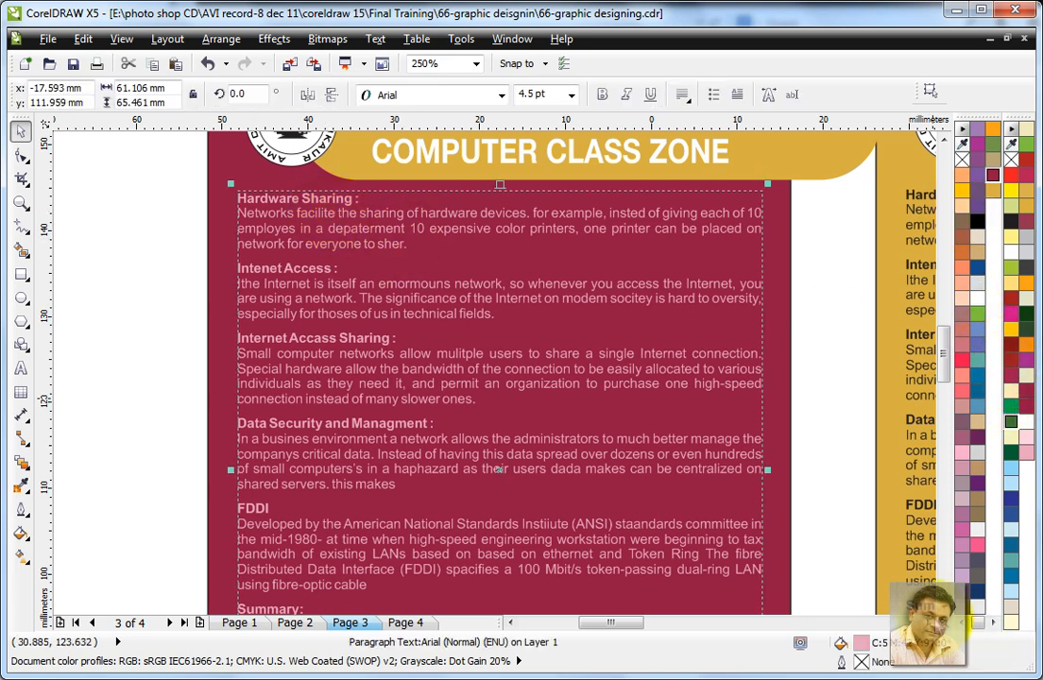
click(1026, 436)
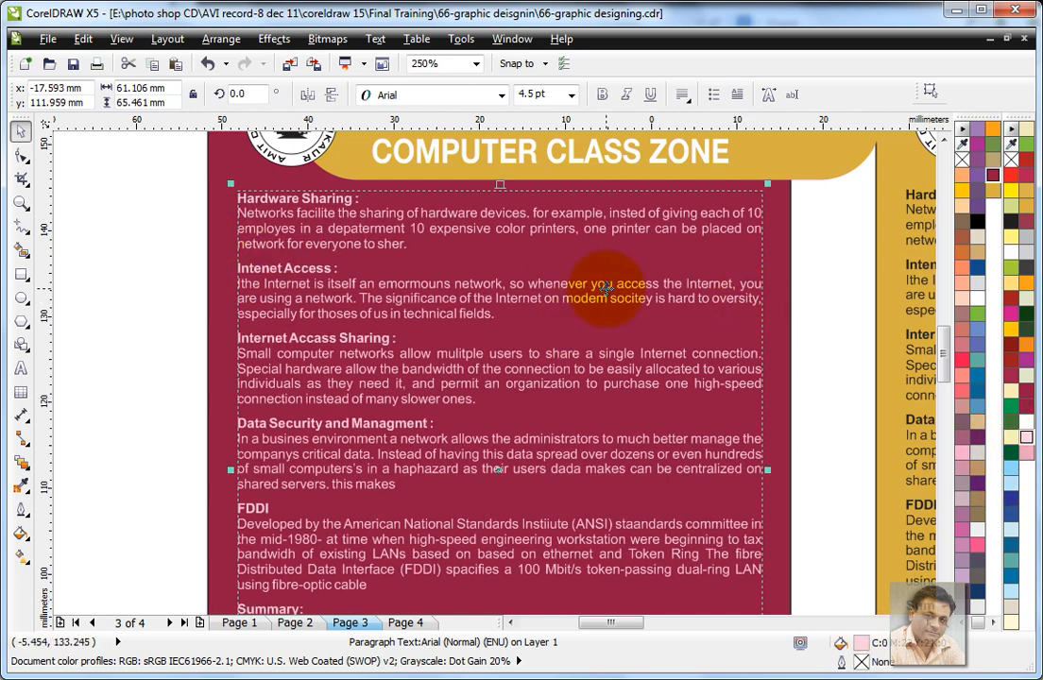
Step: PowerClip the gold header and footer bands inside the maroon leaflet's background rectangle
scroll(587, 319, down, 1)
scroll(586, 318, down, 2)
drag(461, 215, 745, 470)
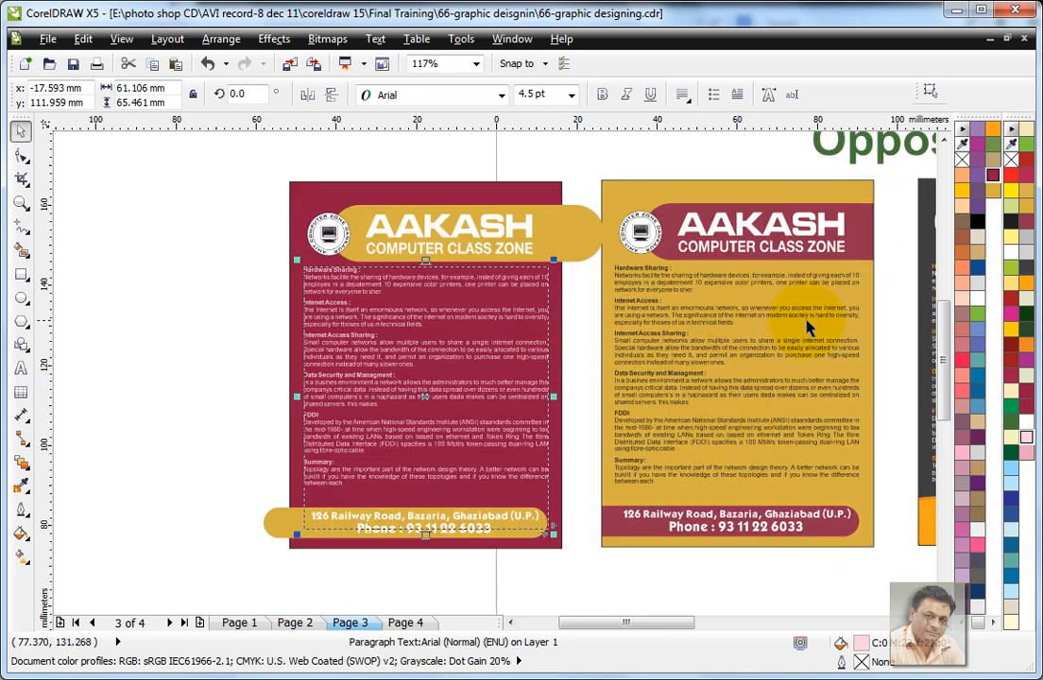
click(586, 168)
click(578, 232)
shift+click(274, 520)
click(274, 39)
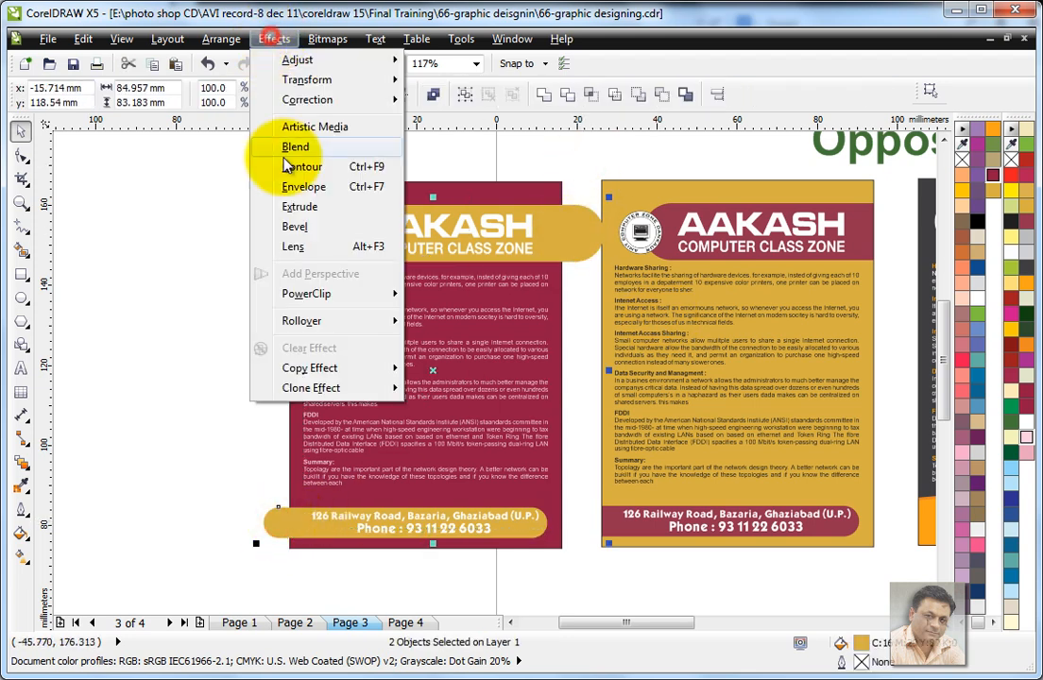
mouse_move(306, 294)
click(422, 296)
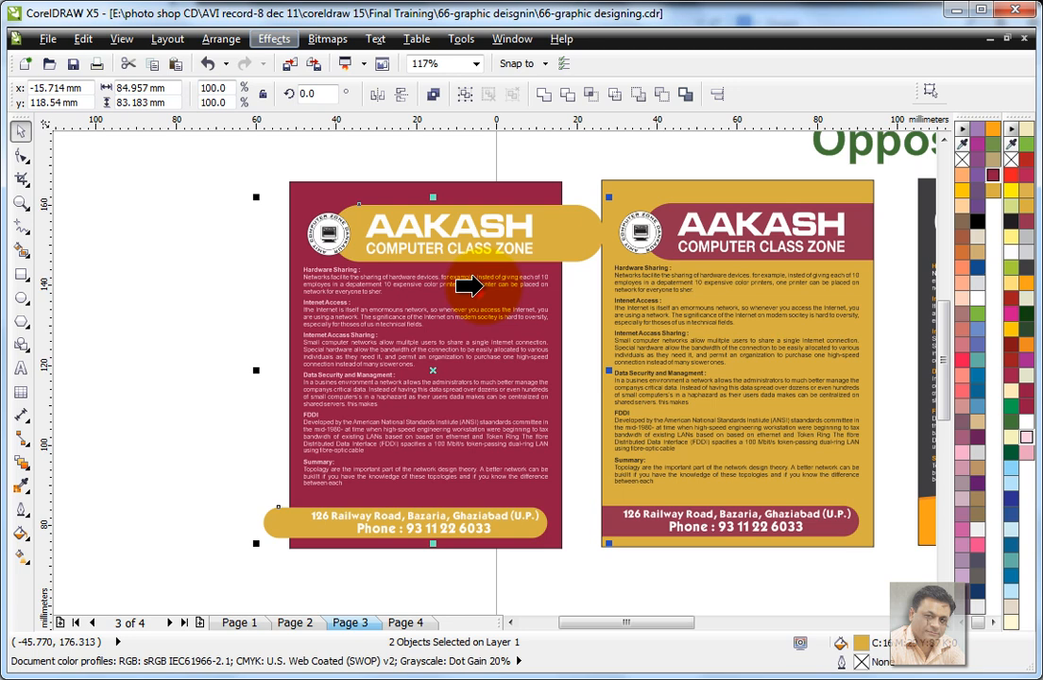
click(496, 183)
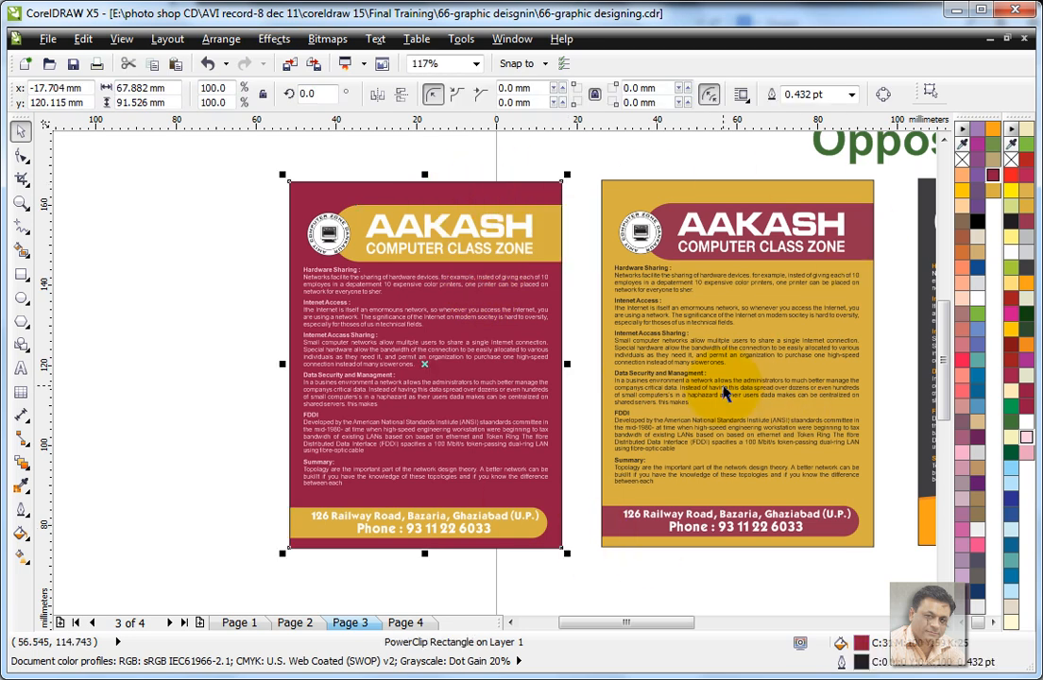
click(570, 164)
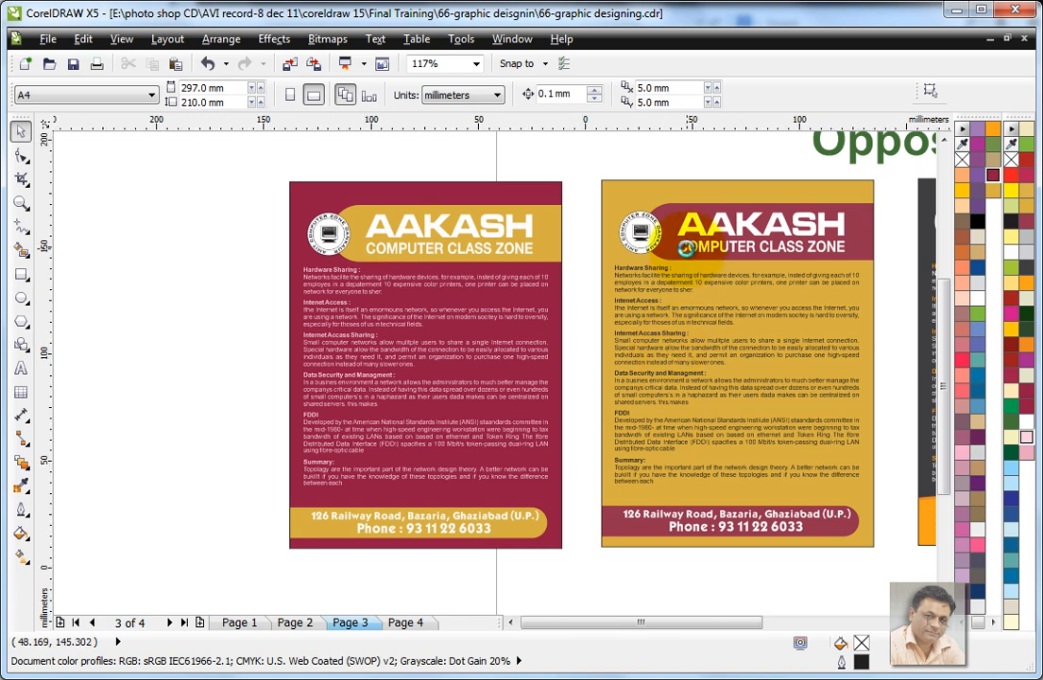
Step: Place a copy of the dark grey and orange AAKASH leaflet in the empty area below and beside the maroon leaflet
scroll(682, 255, down, 2)
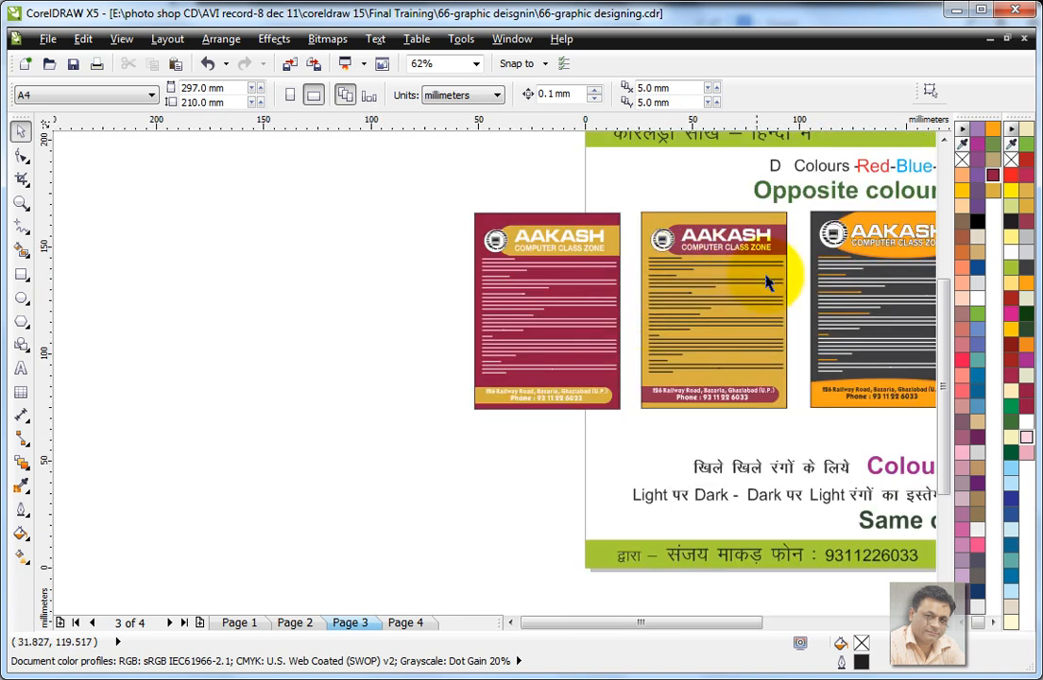
click(929, 623)
click(929, 622)
mouse_move(625, 199)
mouse_down()
mouse_move(774, 403)
mouse_move(729, 222)
mouse_move(657, 197)
mouse_move(633, 232)
mouse_move(639, 219)
mouse_move(623, 210)
mouse_move(687, 396)
mouse_move(798, 426)
mouse_up()
drag(733, 267, 233, 439)
click(328, 477)
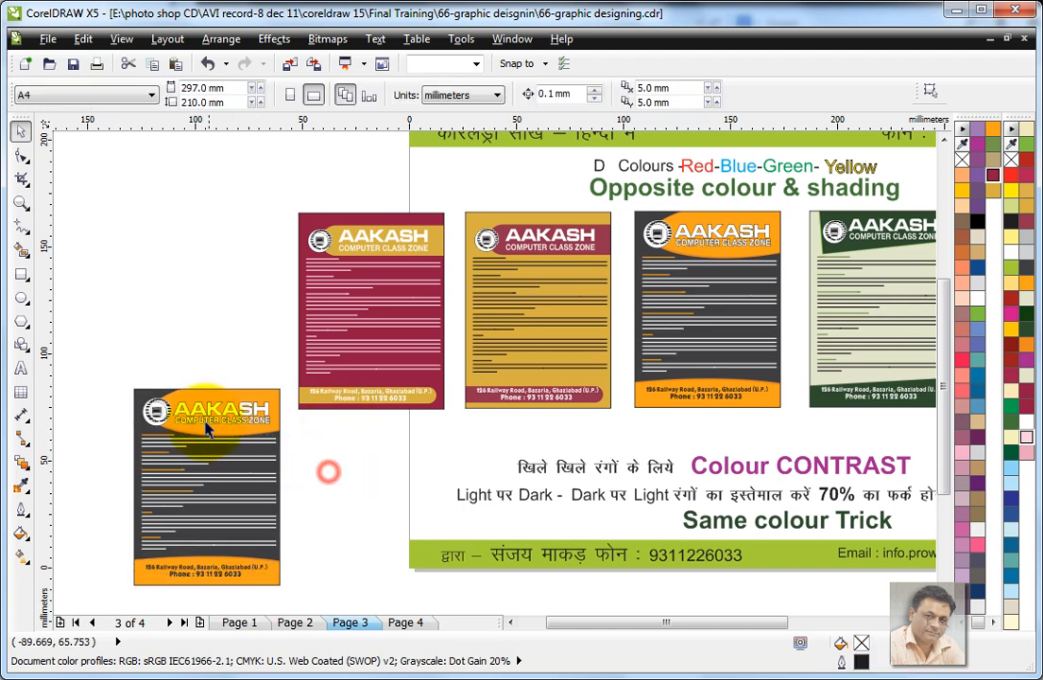
Step: Open the PowerClip contents of the copied dark grey leaflet for editing and select its front header ellipse
drag(110, 368, 337, 589)
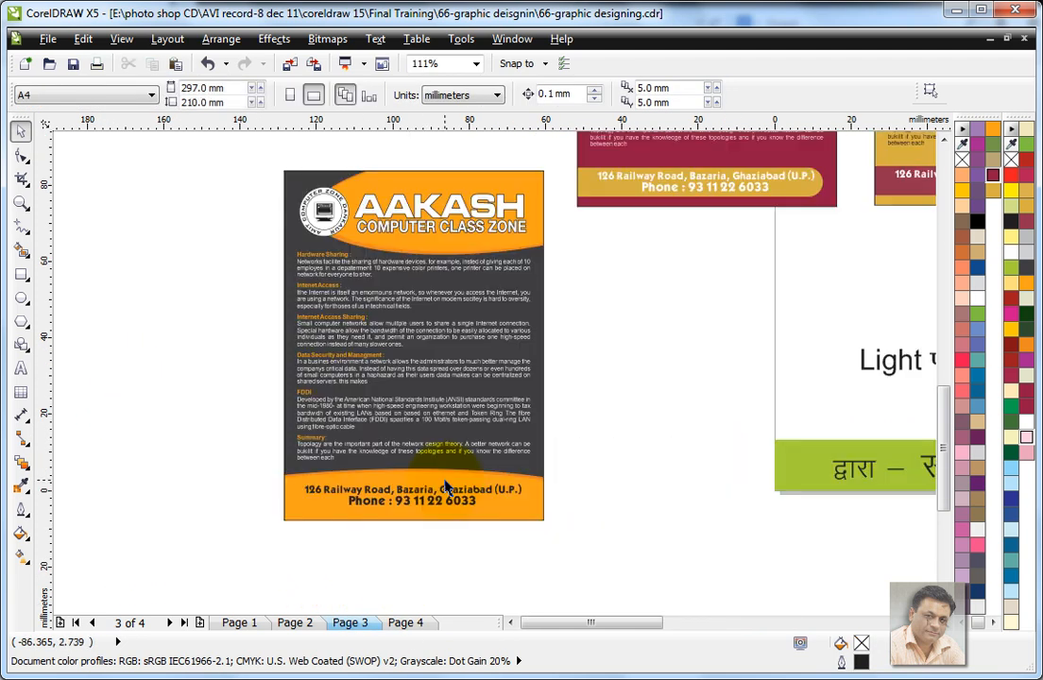
click(525, 185)
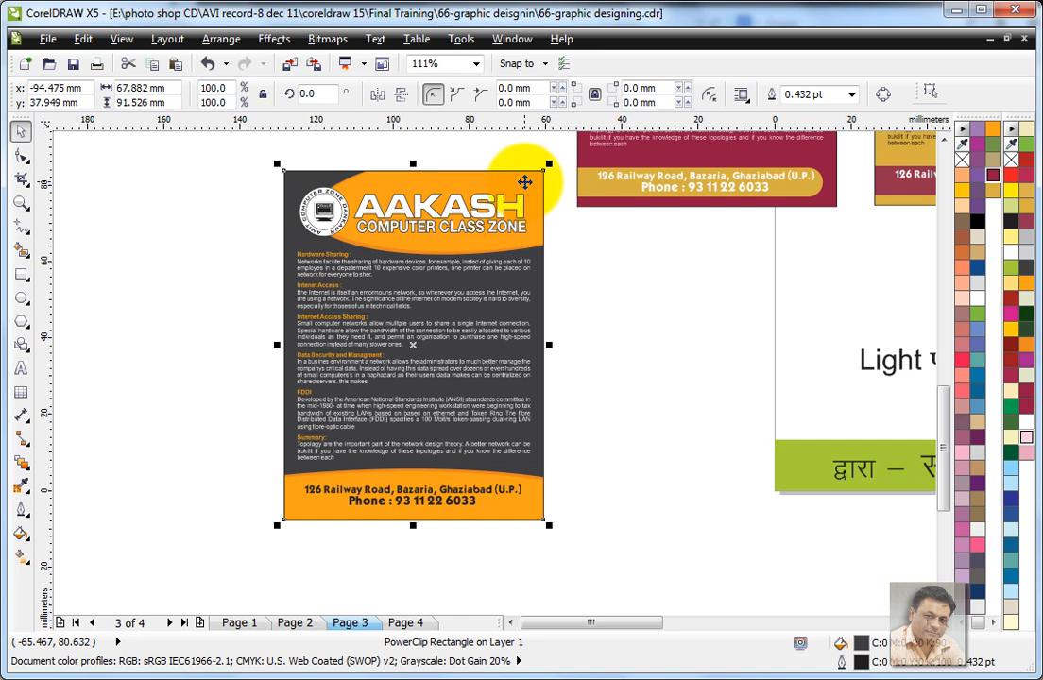
click(291, 177)
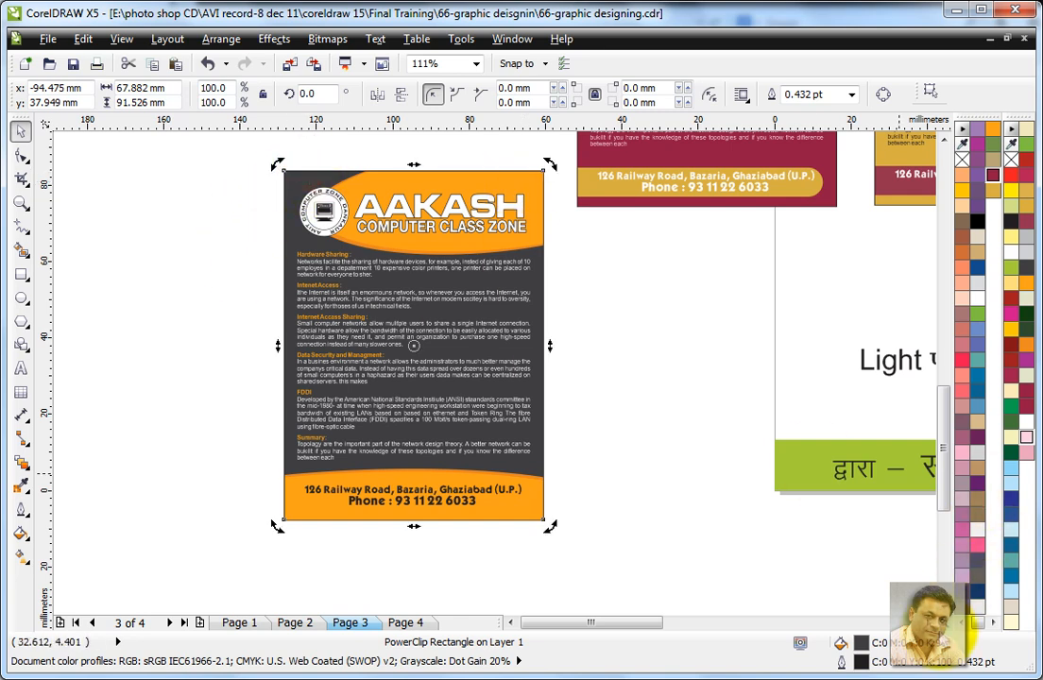
click(693, 309)
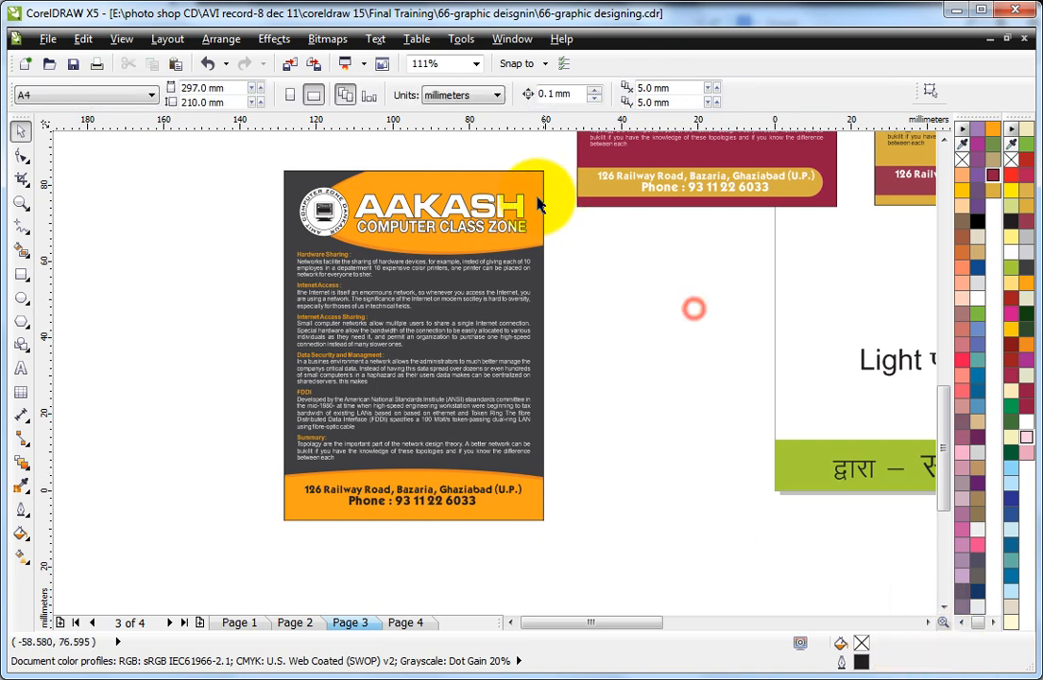
click(526, 183)
ctrl+click(535, 179)
click(569, 195)
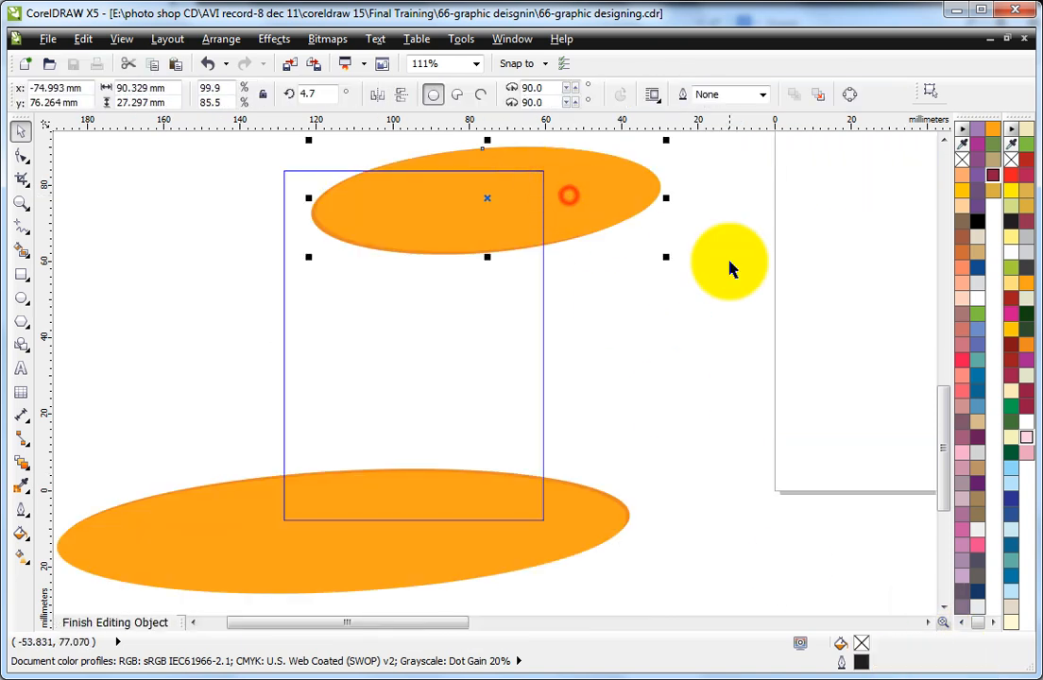
Step: Fill the front header ellipse dark grey K90 and the ellipse behind it mid grey K60
click(976, 622)
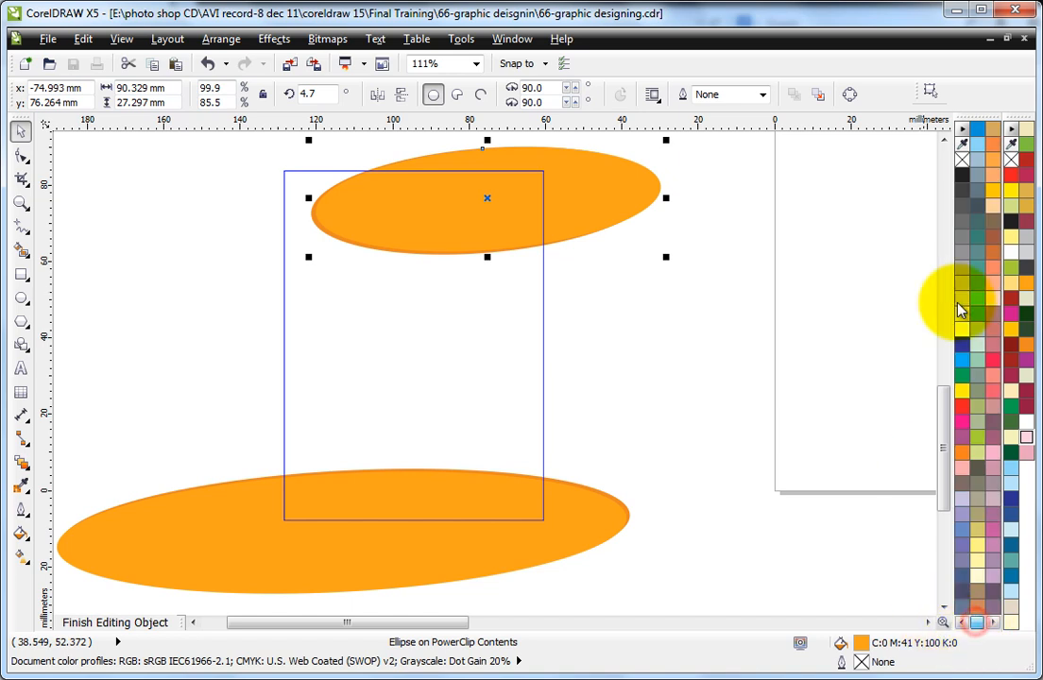
click(964, 209)
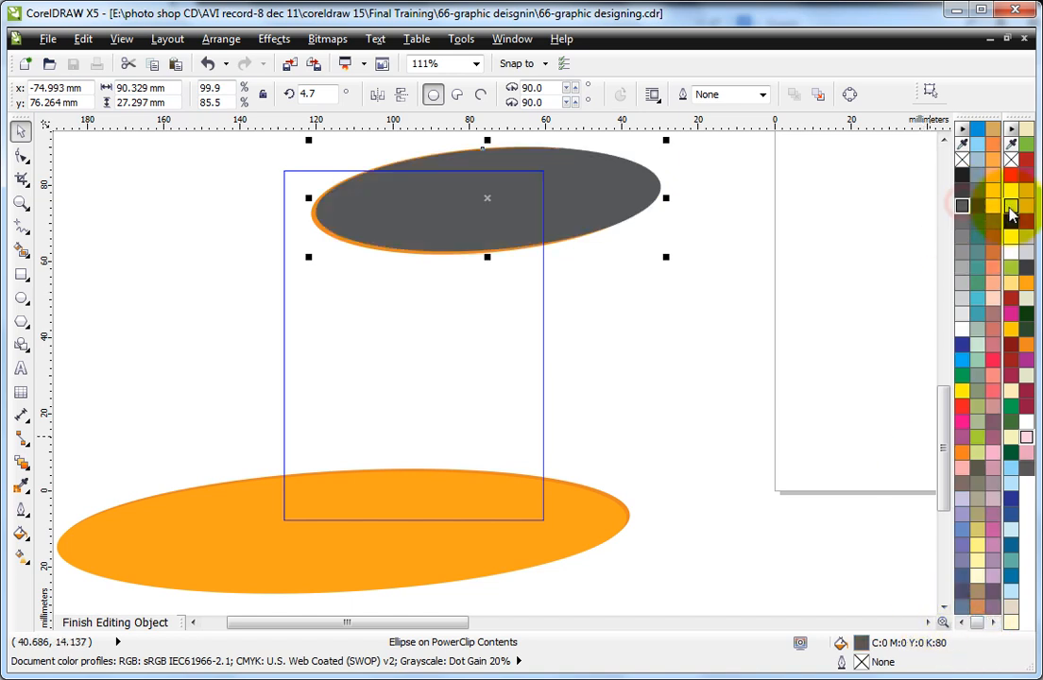
click(961, 194)
click(738, 249)
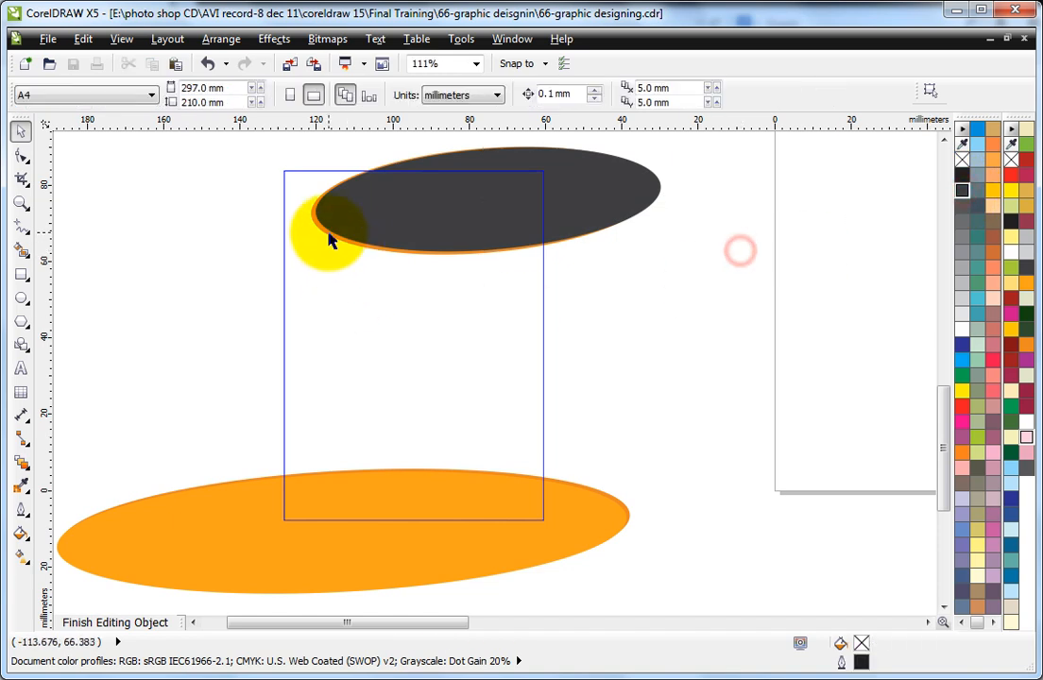
click(329, 232)
click(386, 223)
alt+click(386, 223)
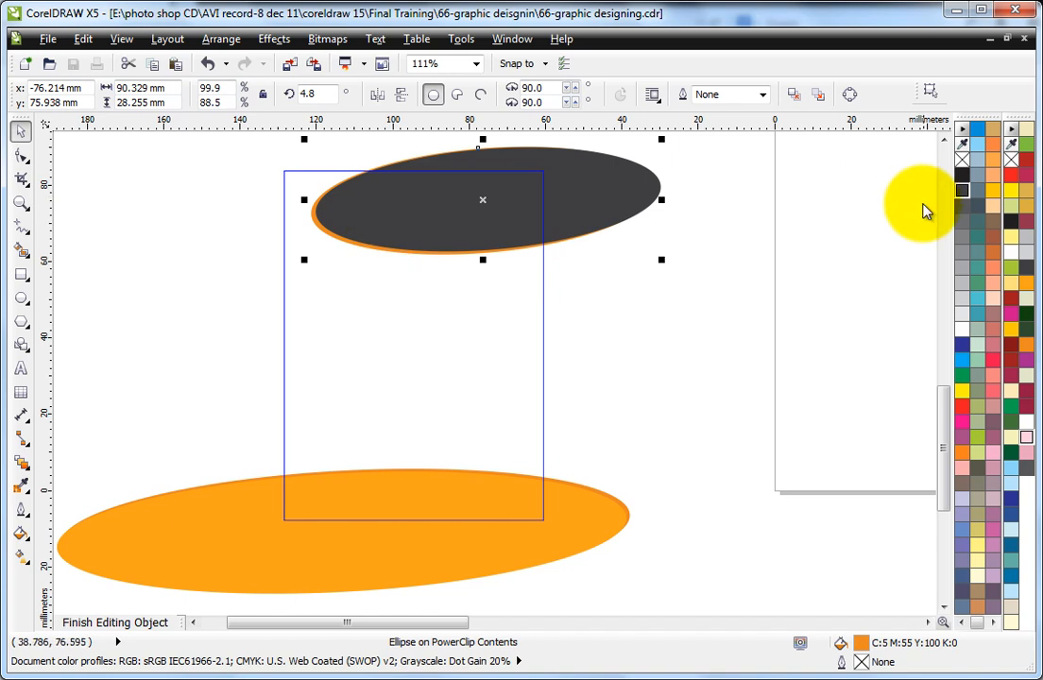
right_click(961, 236)
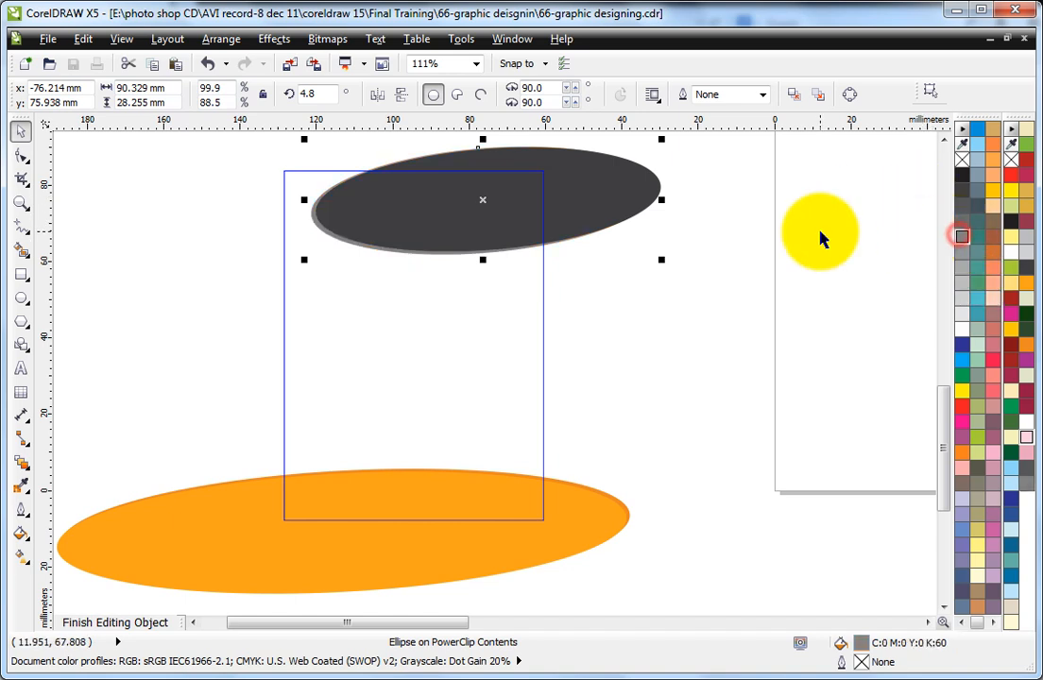
Step: Fill the front footer ellipse dark grey K90 and the one behind it grey K50, and finish editing the PowerClip contents
click(484, 499)
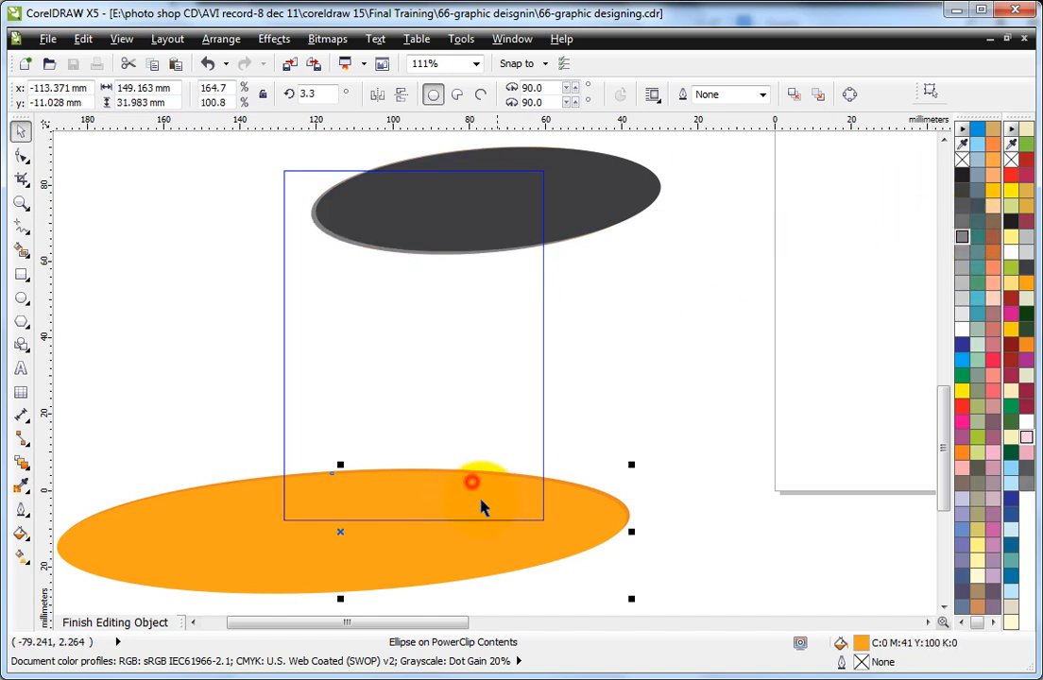
click(961, 192)
click(533, 519)
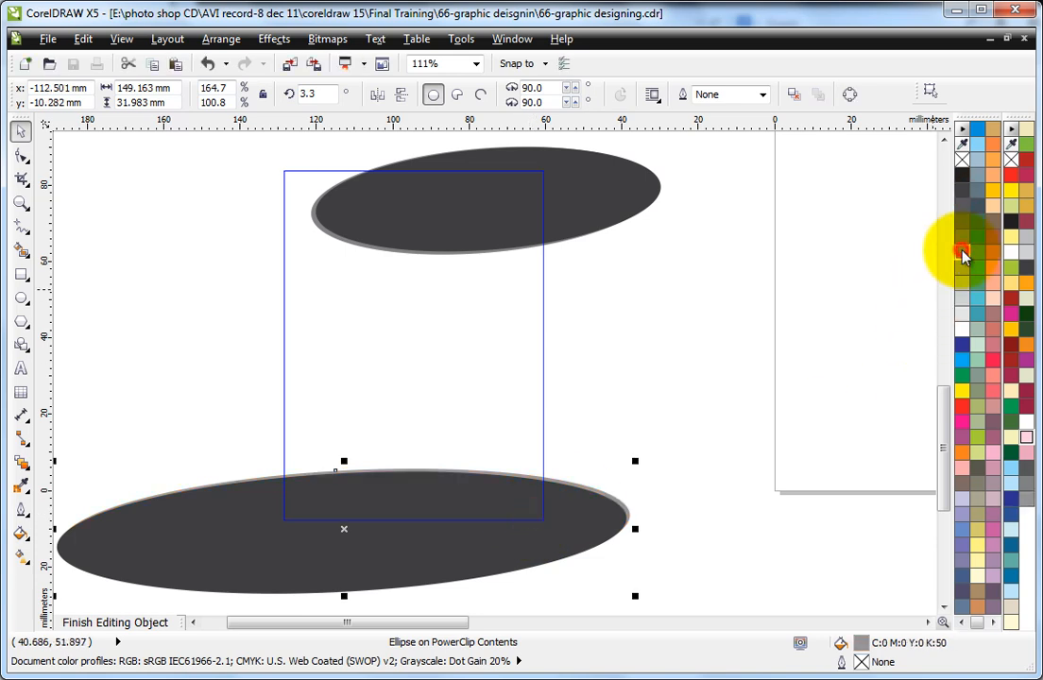
click(636, 311)
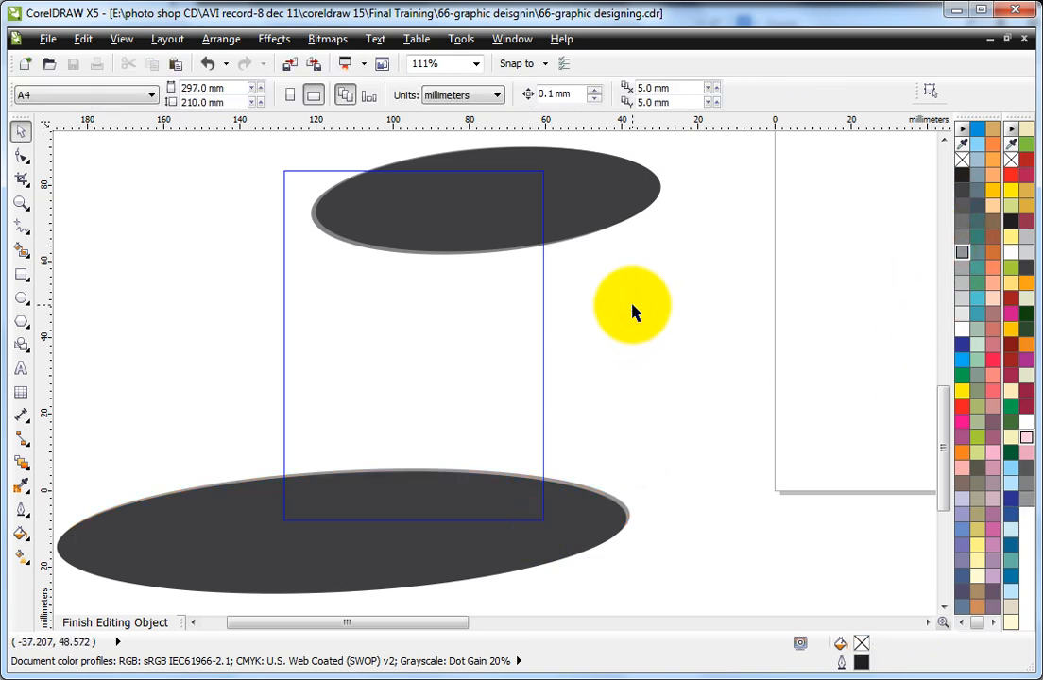
click(226, 267)
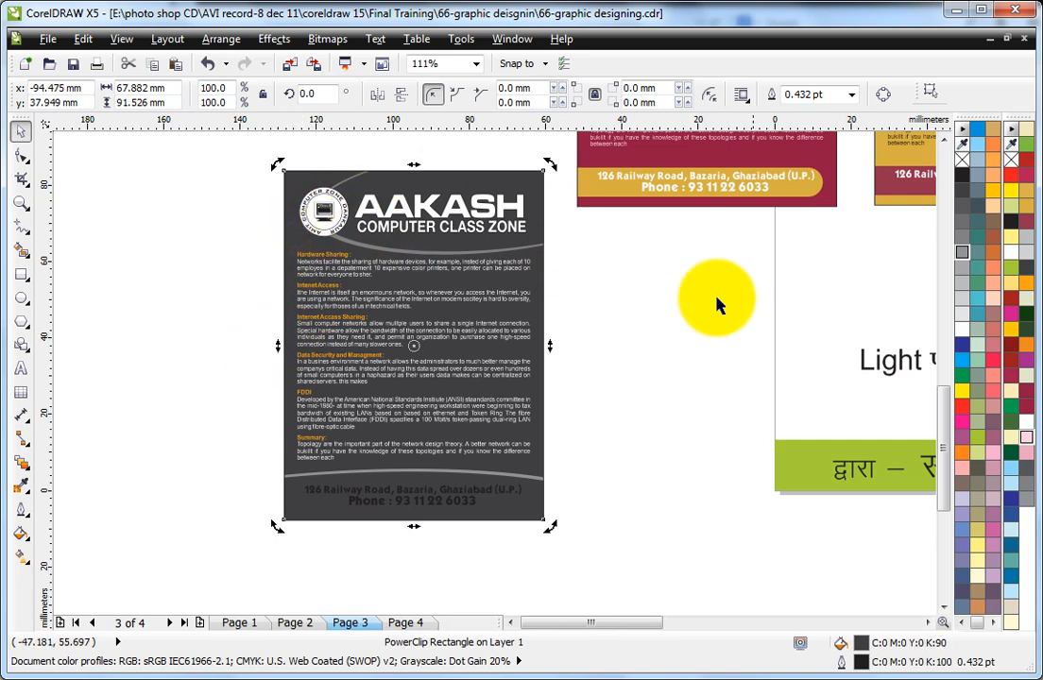
Step: Fill the copied leaflet's background golden yellow and its body paragraph text black
click(991, 192)
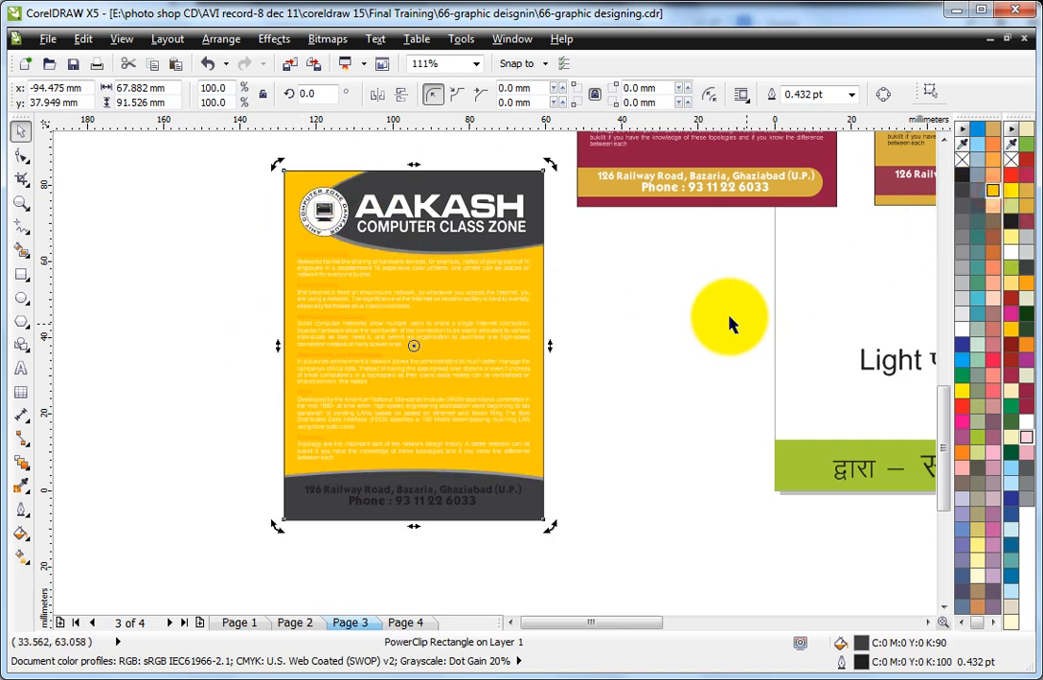
click(710, 340)
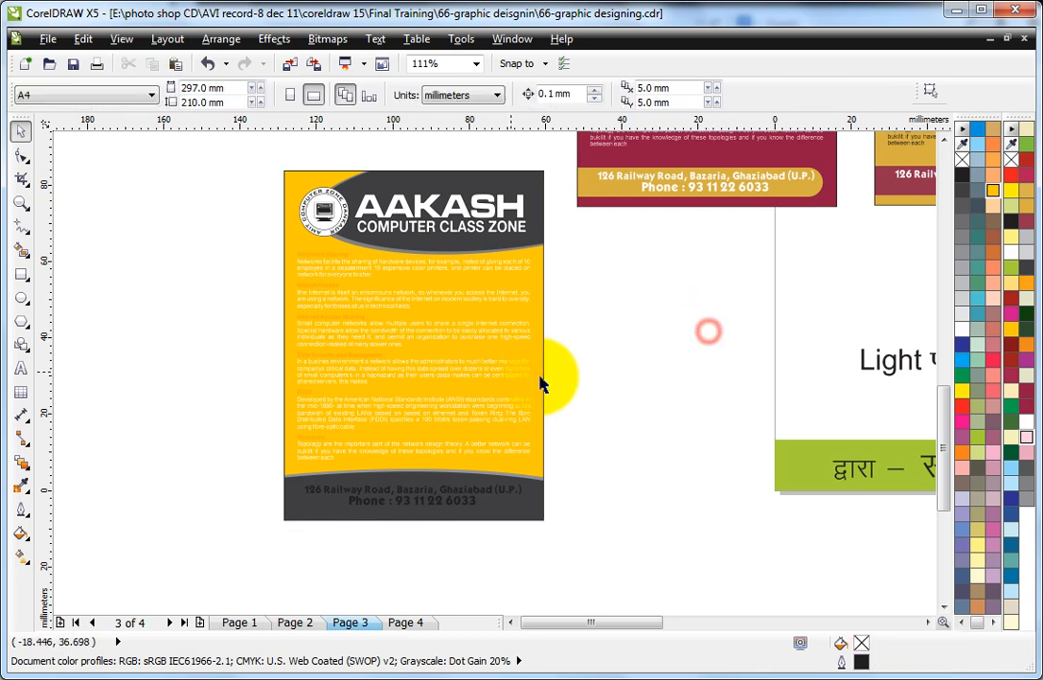
click(300, 268)
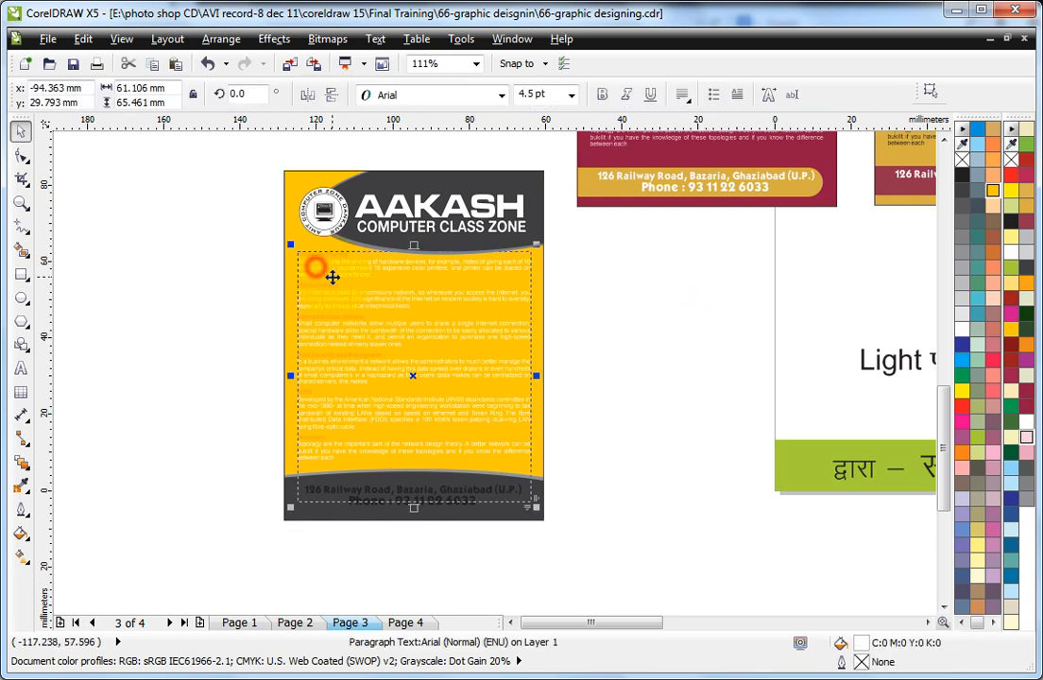
click(963, 176)
click(619, 301)
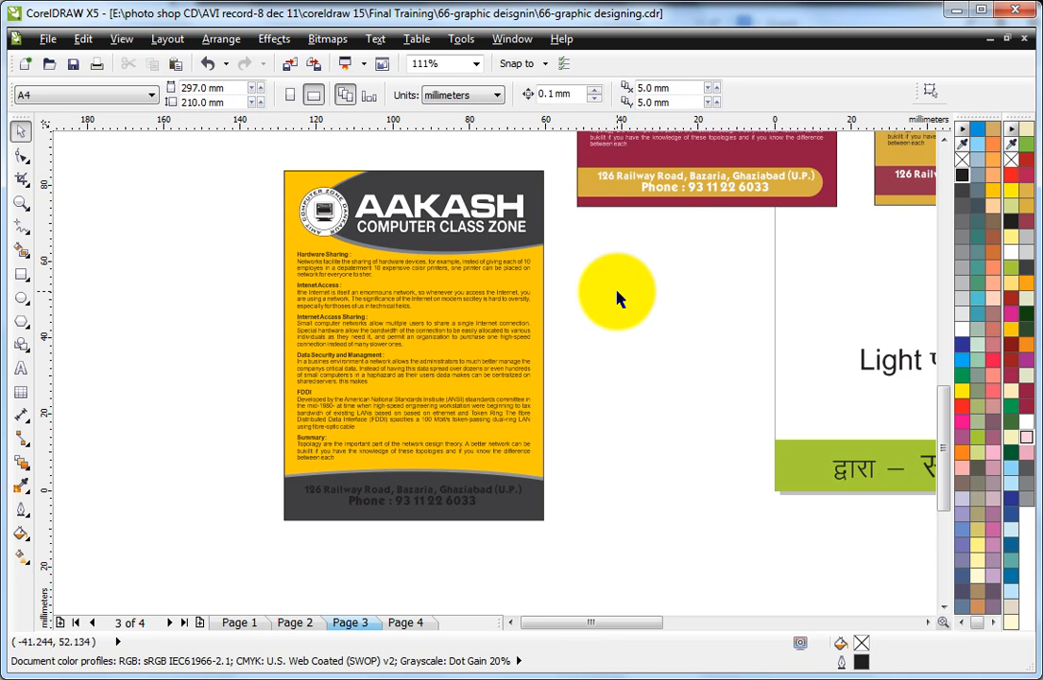
Step: Fill the address and phone text in the copied leaflet's dark grey footer light grey
click(407, 493)
shift+click(440, 503)
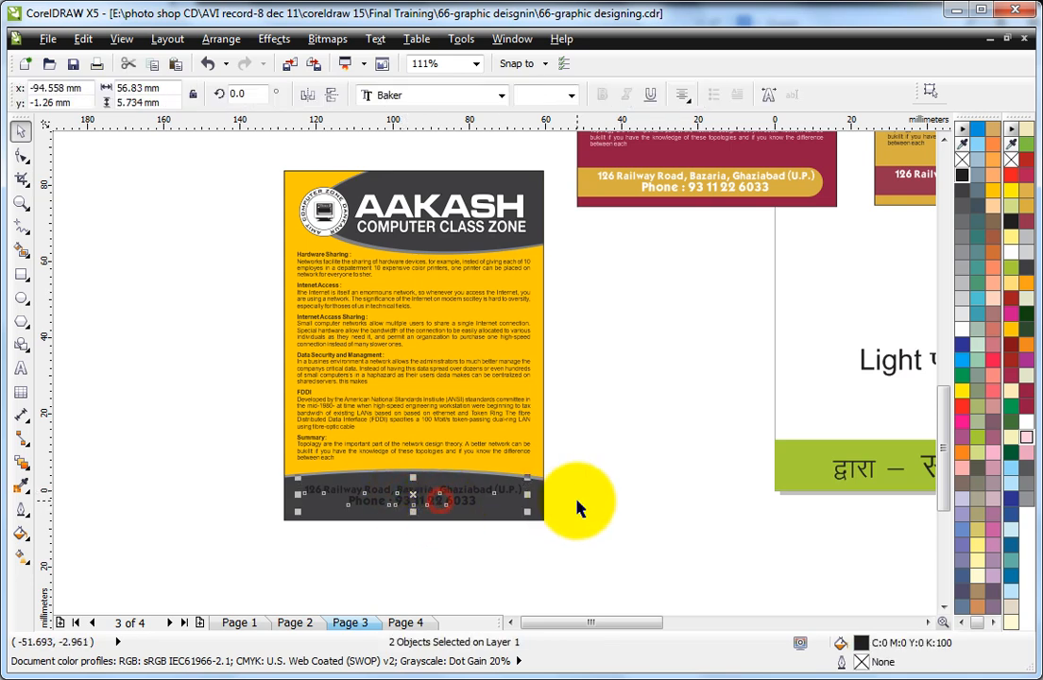
key(F2)
drag(256, 437, 589, 557)
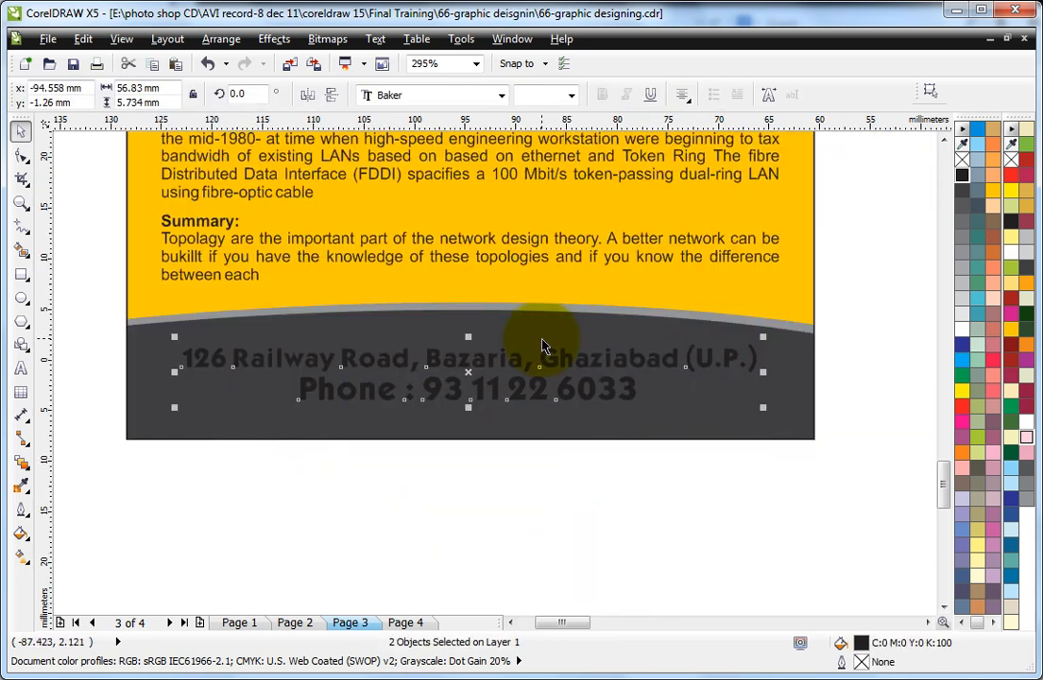
click(963, 300)
click(847, 285)
Step: Add a horizontal guideline just above the row of leaflets and move it up near the page's upper edge
scroll(847, 292, down, 5)
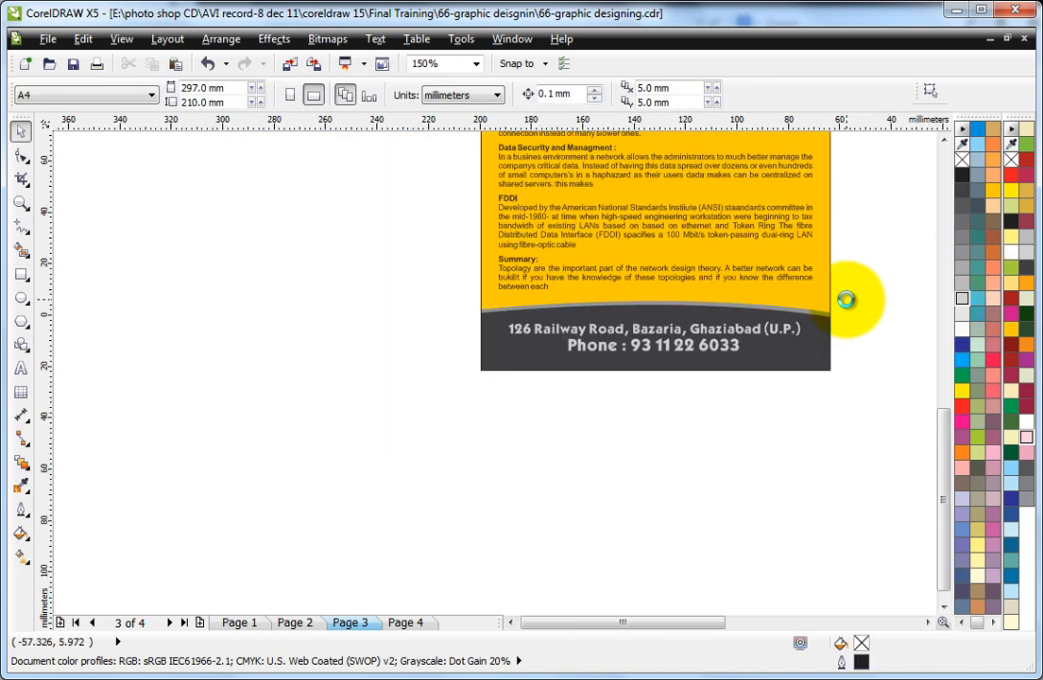
key(F2)
mouse_move(729, 145)
mouse_down()
mouse_move(973, 314)
mouse_move(1041, 417)
mouse_up()
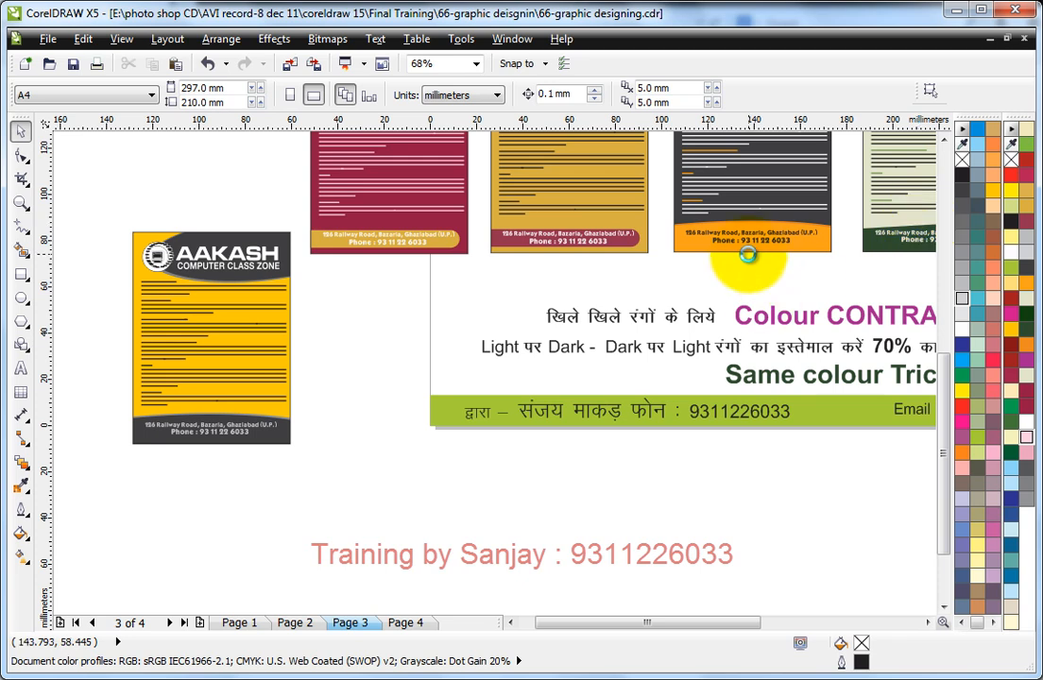
scroll(747, 259, down, 2)
drag(428, 121, 553, 160)
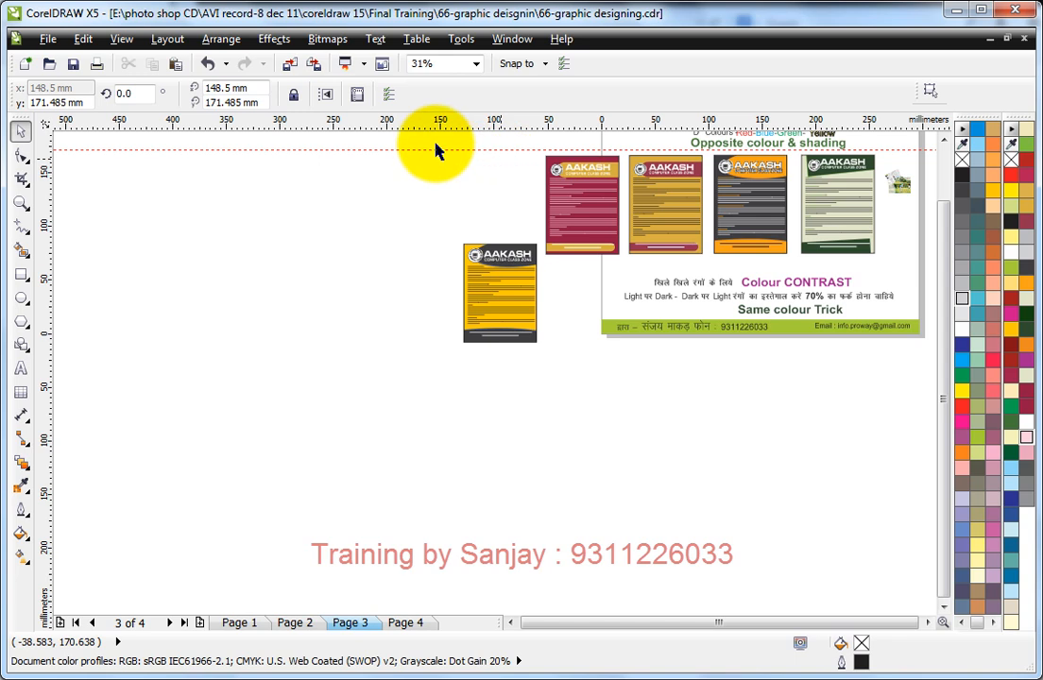
key(F2)
drag(426, 140, 817, 377)
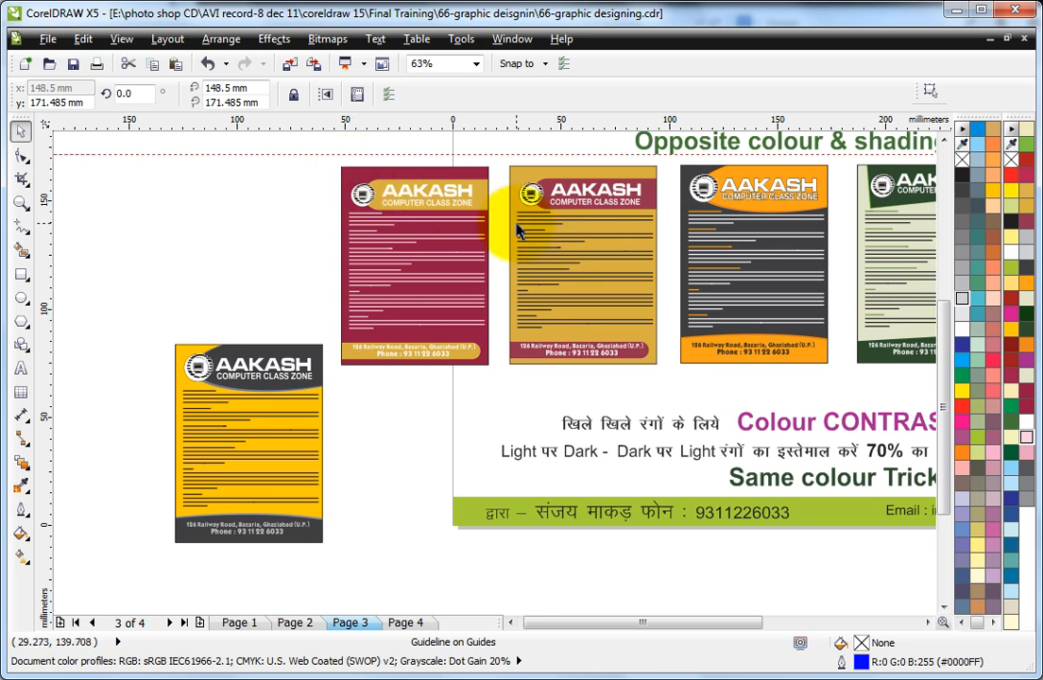
drag(284, 124, 322, 129)
Step: Delete the maroon leaflet at the start of the row and the golden yellow copy beside the page
drag(329, 177, 494, 416)
key(Delete)
drag(94, 340, 357, 570)
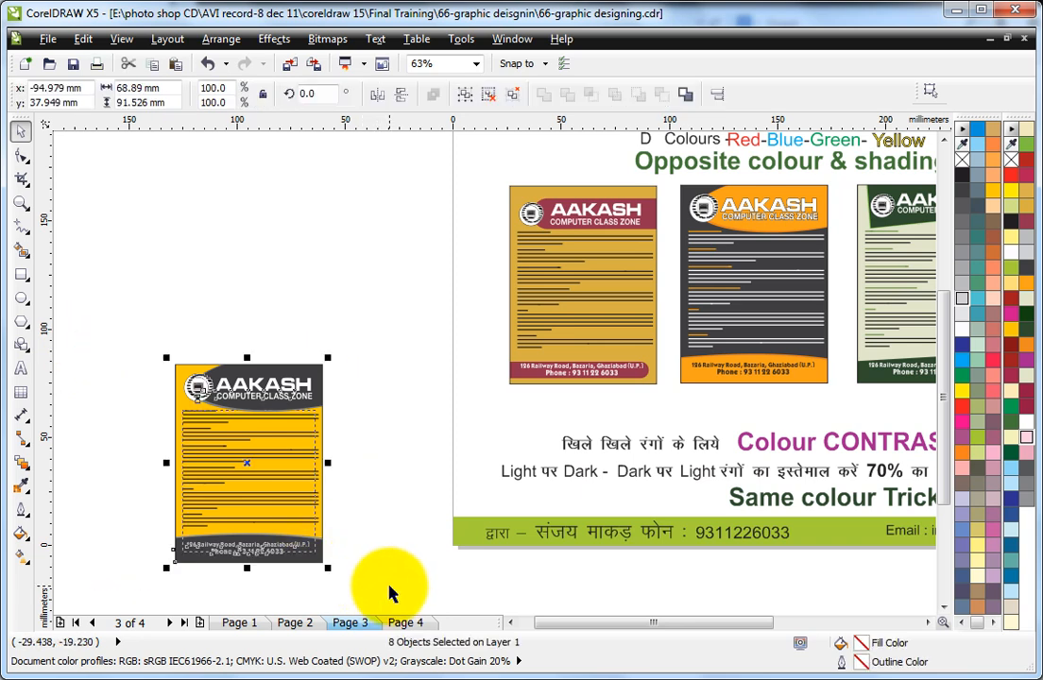
key(Delete)
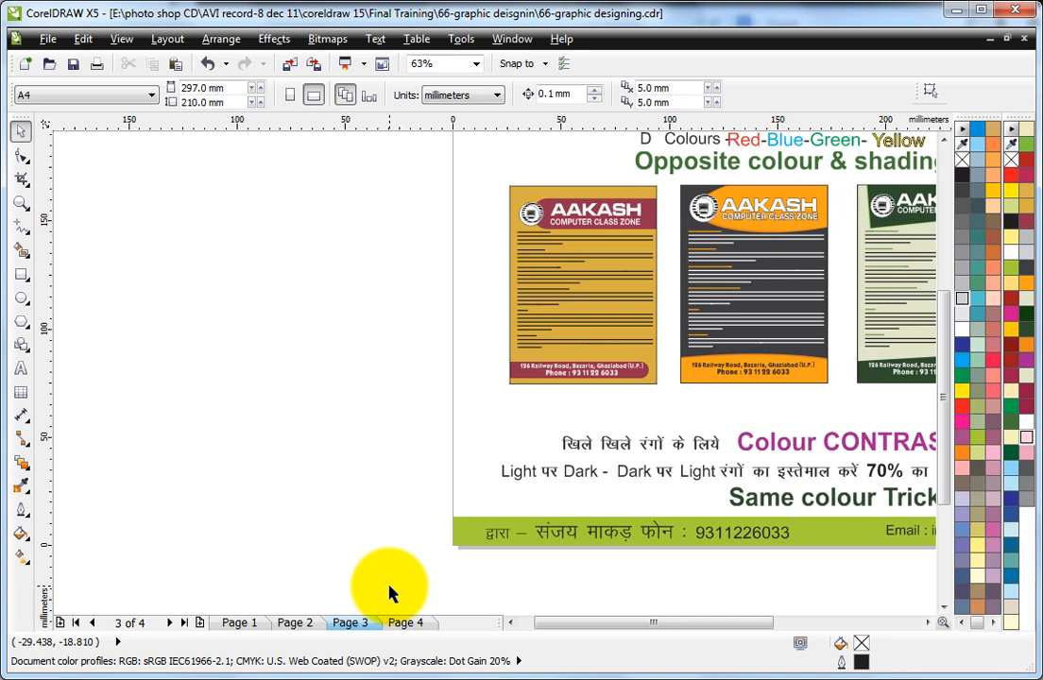
Step: Move the small picture beside the green leaflet off the page, beyond its upper right corner
scroll(513, 402, down, 1)
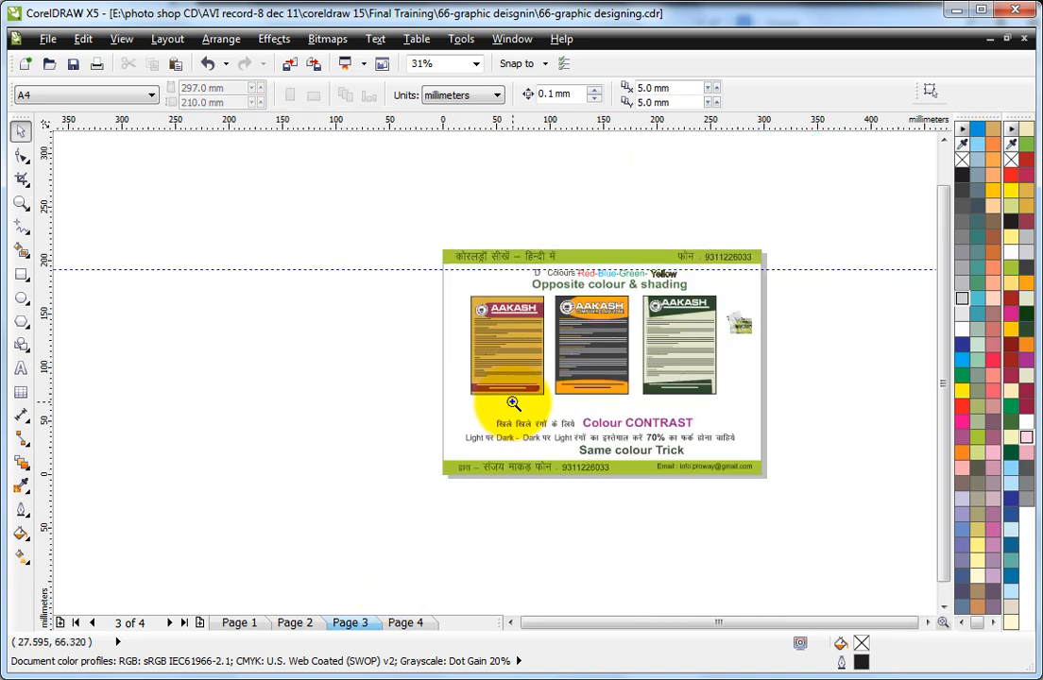
drag(420, 237, 788, 450)
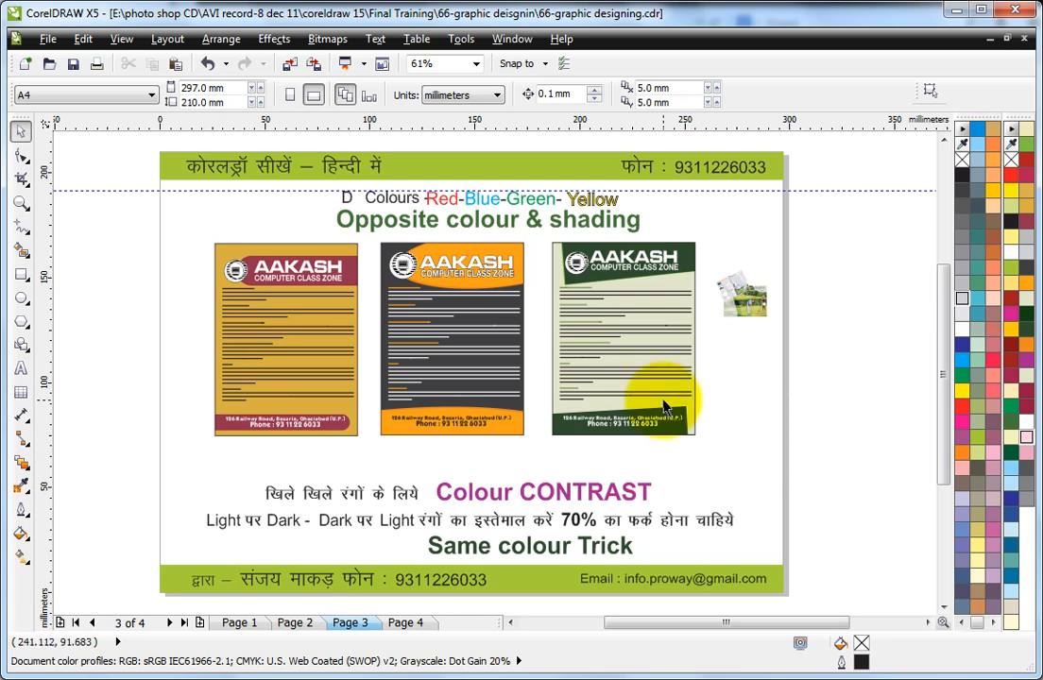
click(722, 224)
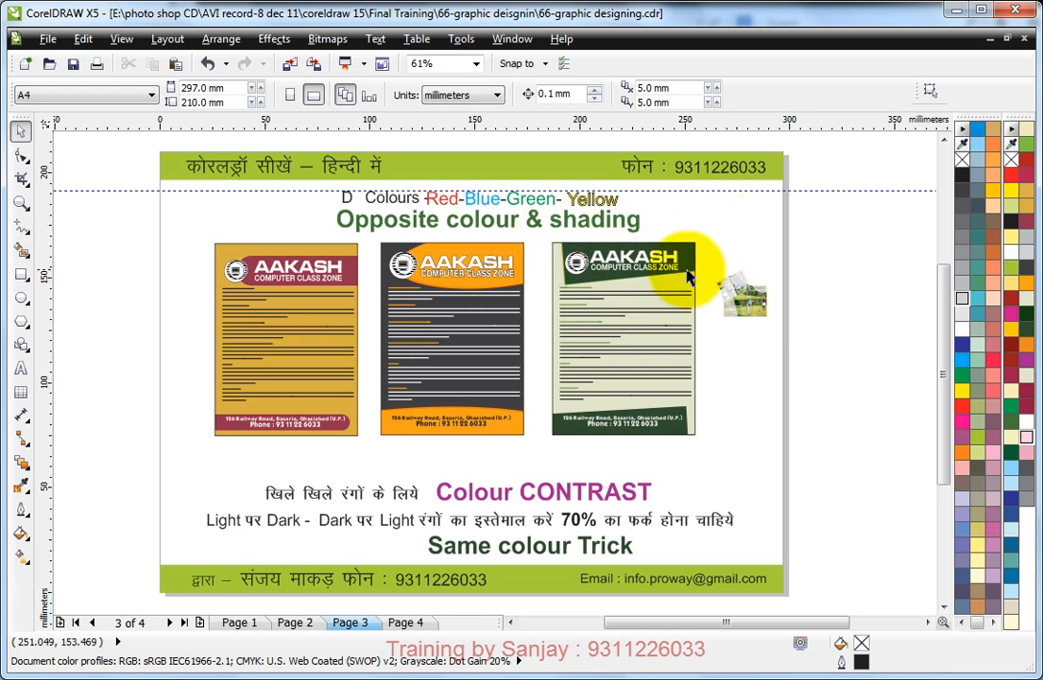
click(743, 297)
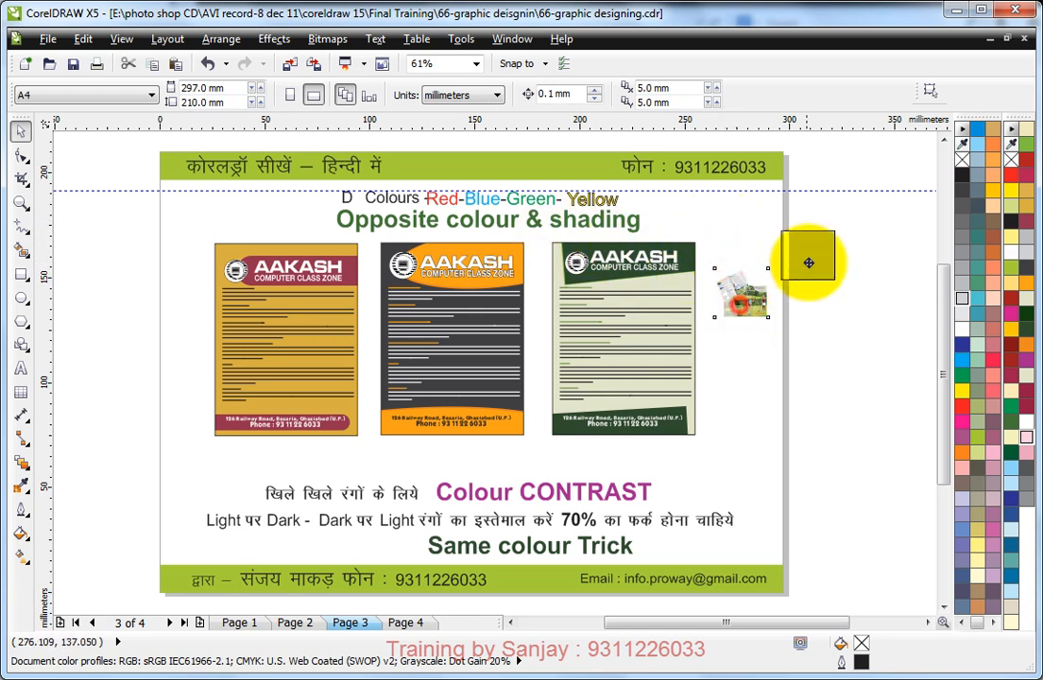
Step: Duplicate the green leaflet across the page's right edge and the mustard leaflet across its left edge
drag(540, 233, 723, 451)
drag(605, 330, 768, 319)
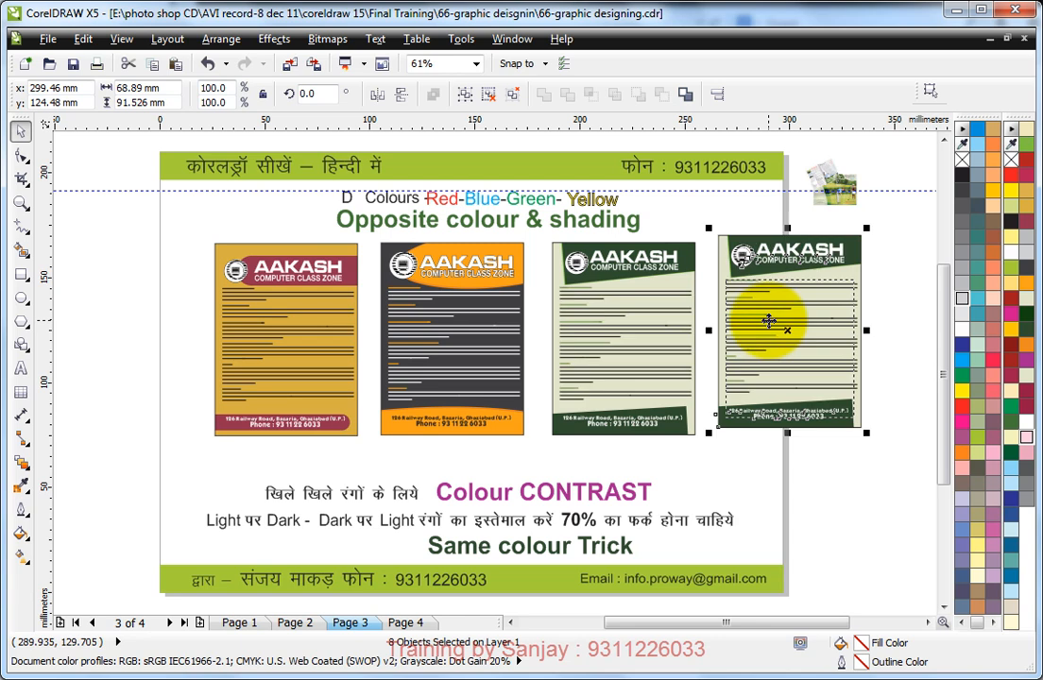
drag(168, 225, 368, 453)
drag(341, 273, 154, 261)
Step: Open the mustard leaflet copy's PowerClip contents and convert the header band's uniform fill to CMYK C31 M100 Y59 K25
click(206, 220)
ctrl+click(170, 253)
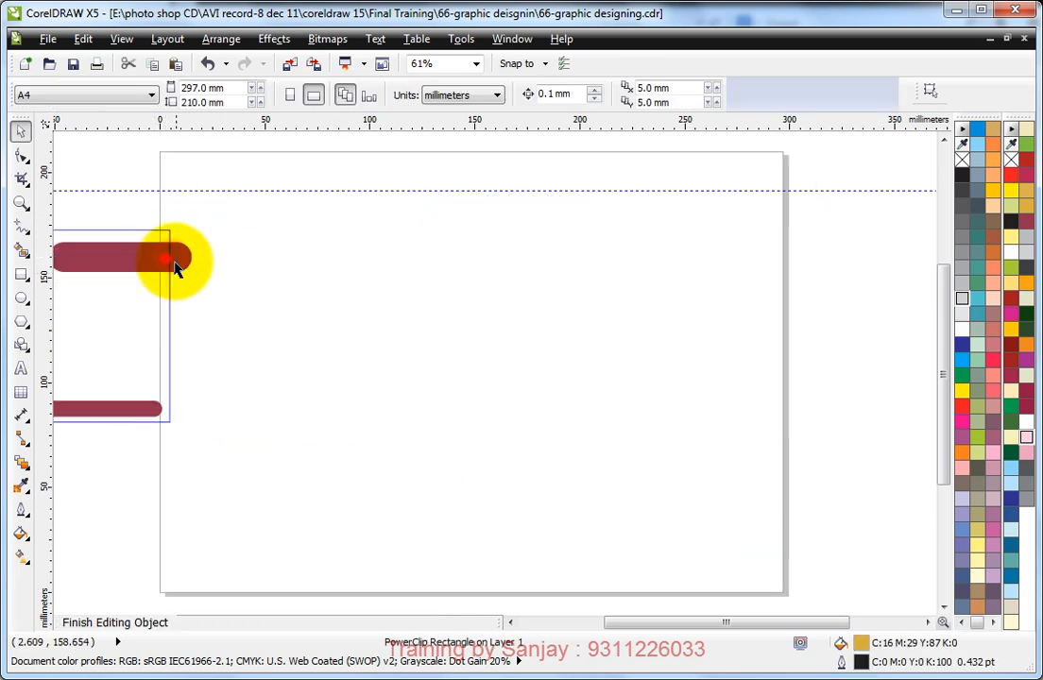
click(182, 263)
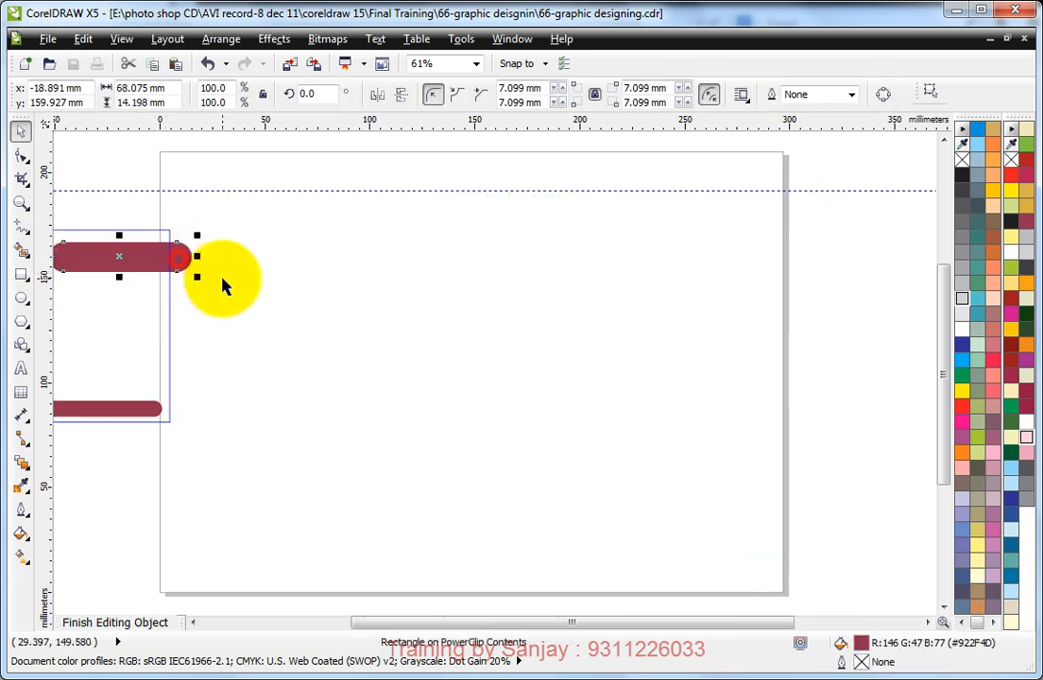
double_click(861, 643)
click(483, 203)
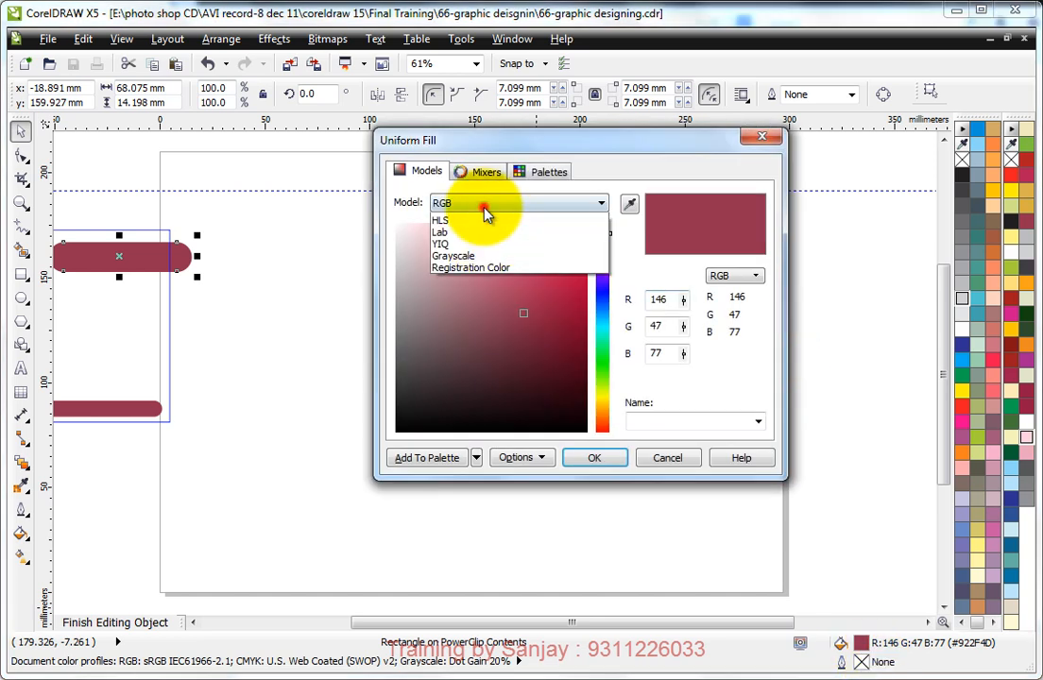
click(457, 231)
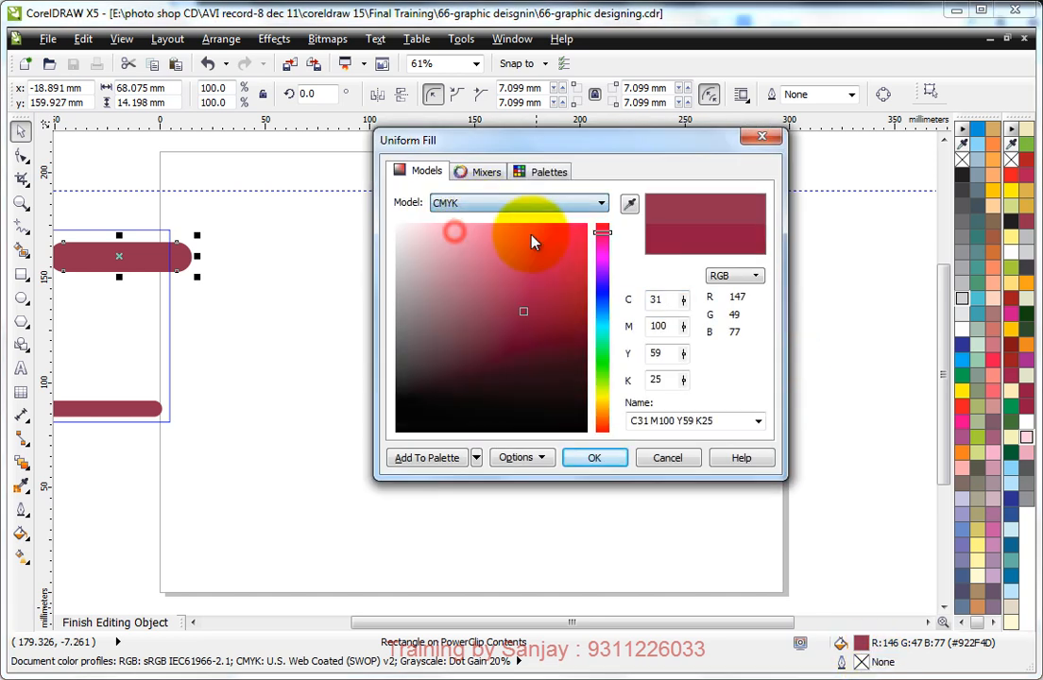
click(596, 457)
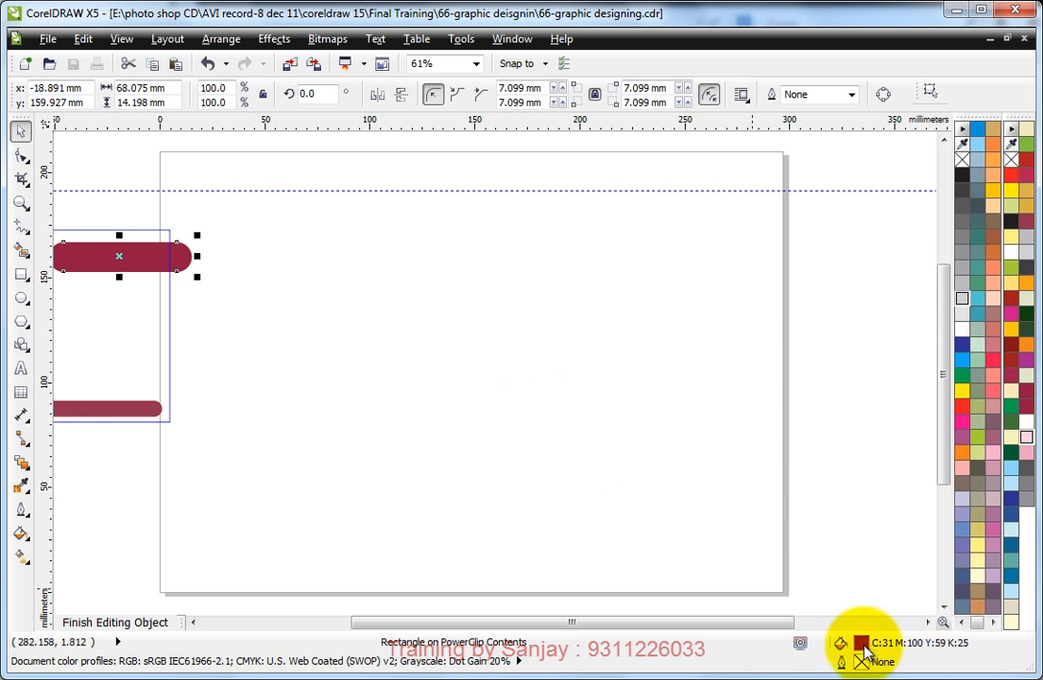
Step: Apply a custom linear fountain fill to the header band, blending from its maroon to a lighter tint based on the band's sampled colour
key(F11)
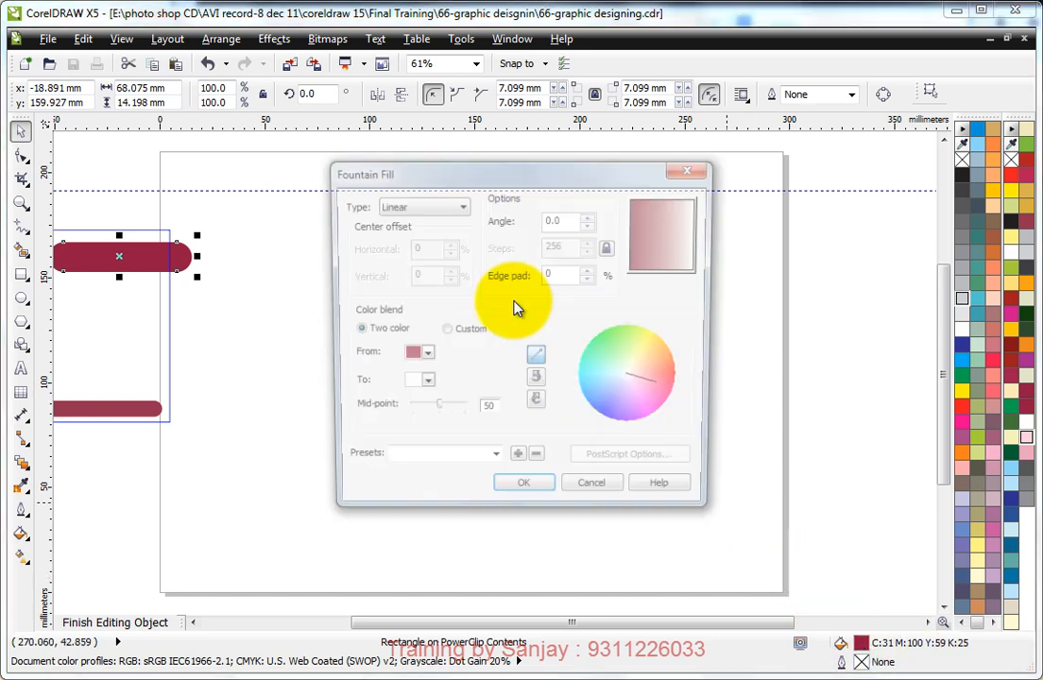
click(466, 332)
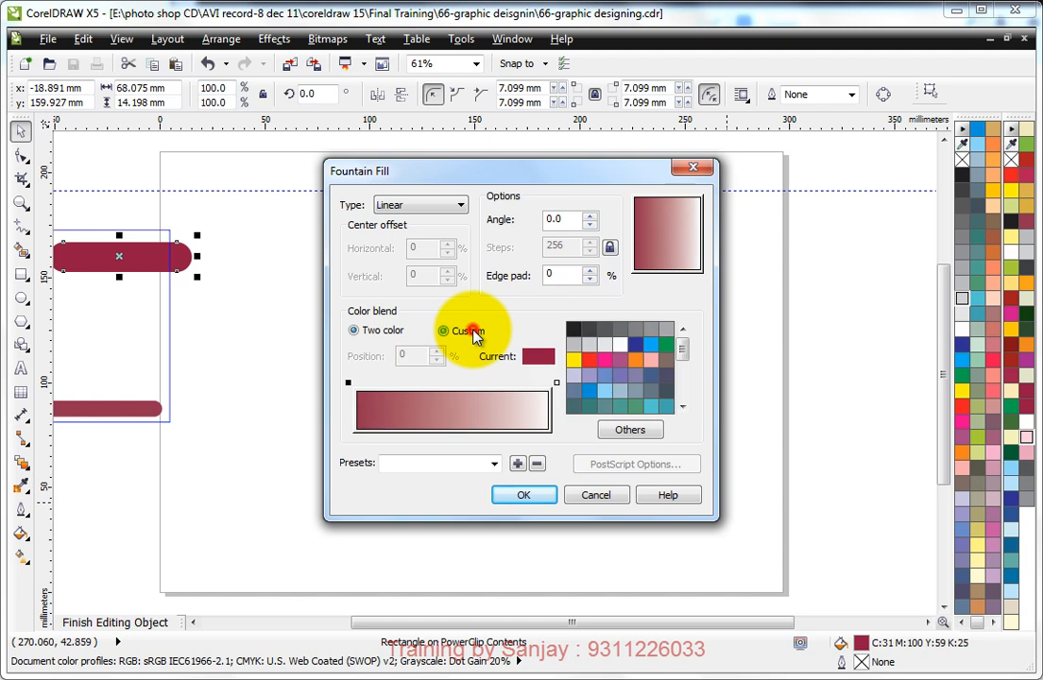
click(556, 383)
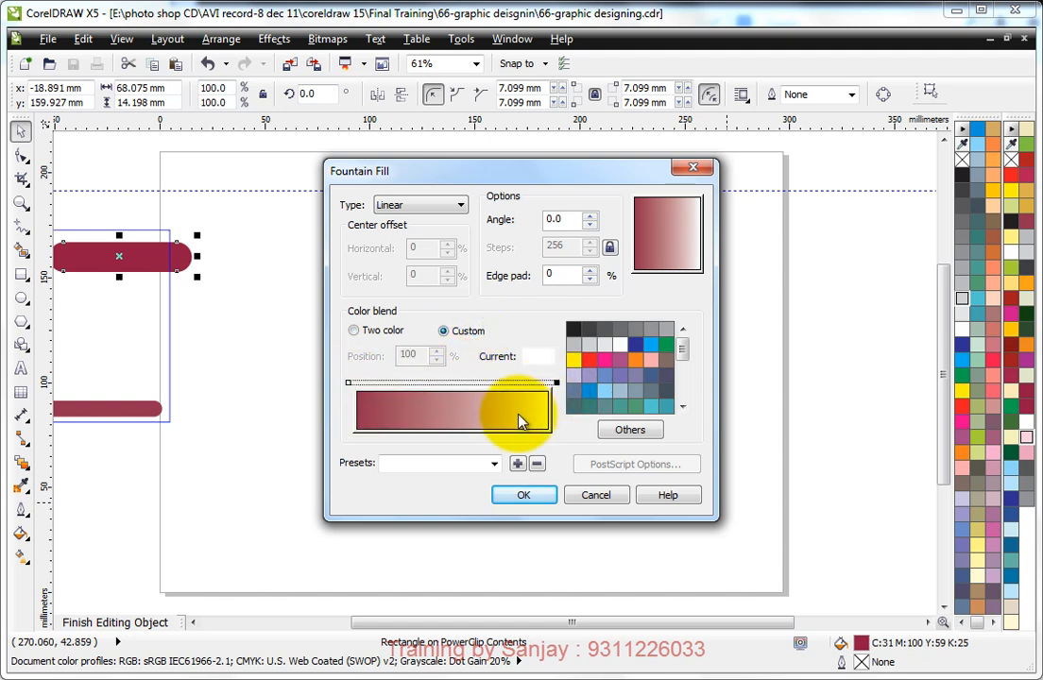
mouse_move(682, 349)
mouse_down()
mouse_move(686, 402)
mouse_move(682, 356)
mouse_up()
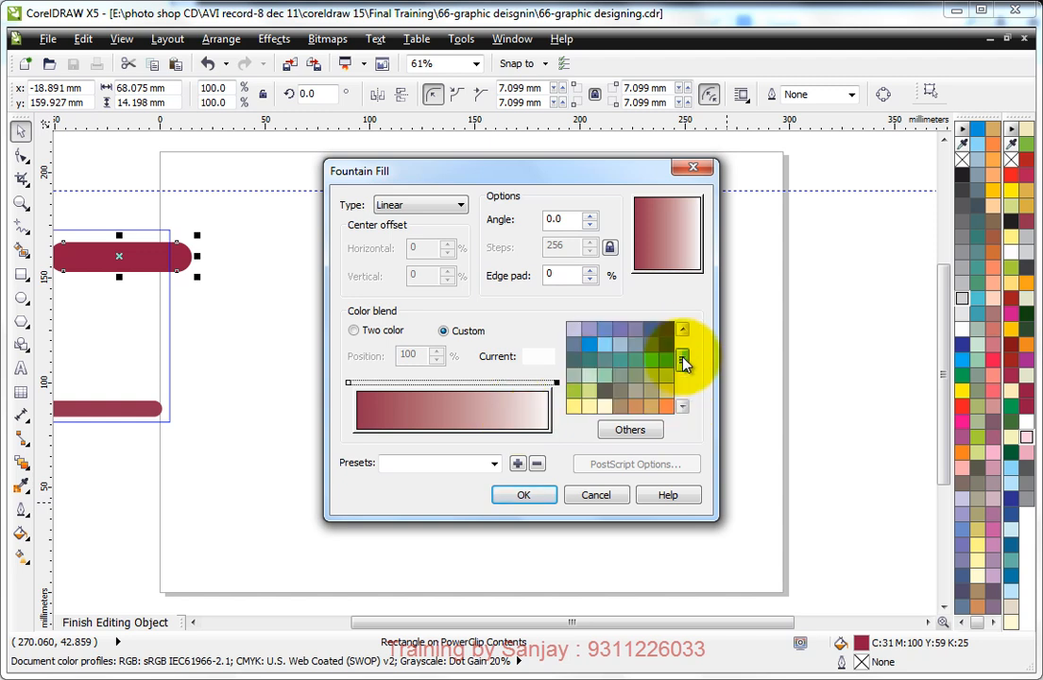
click(630, 433)
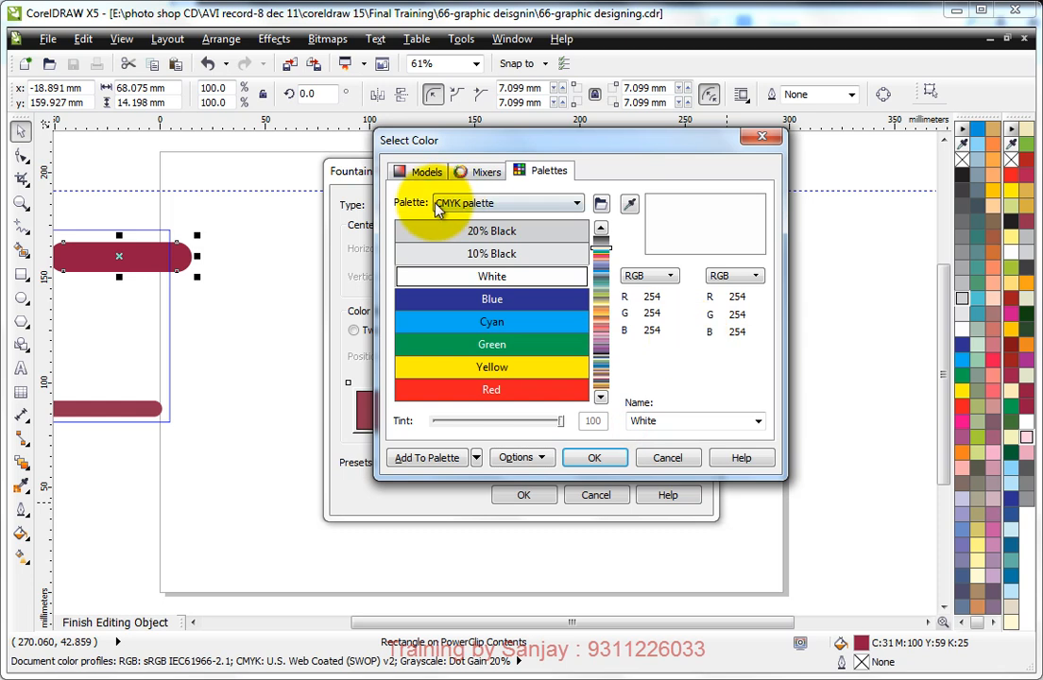
click(422, 171)
click(630, 205)
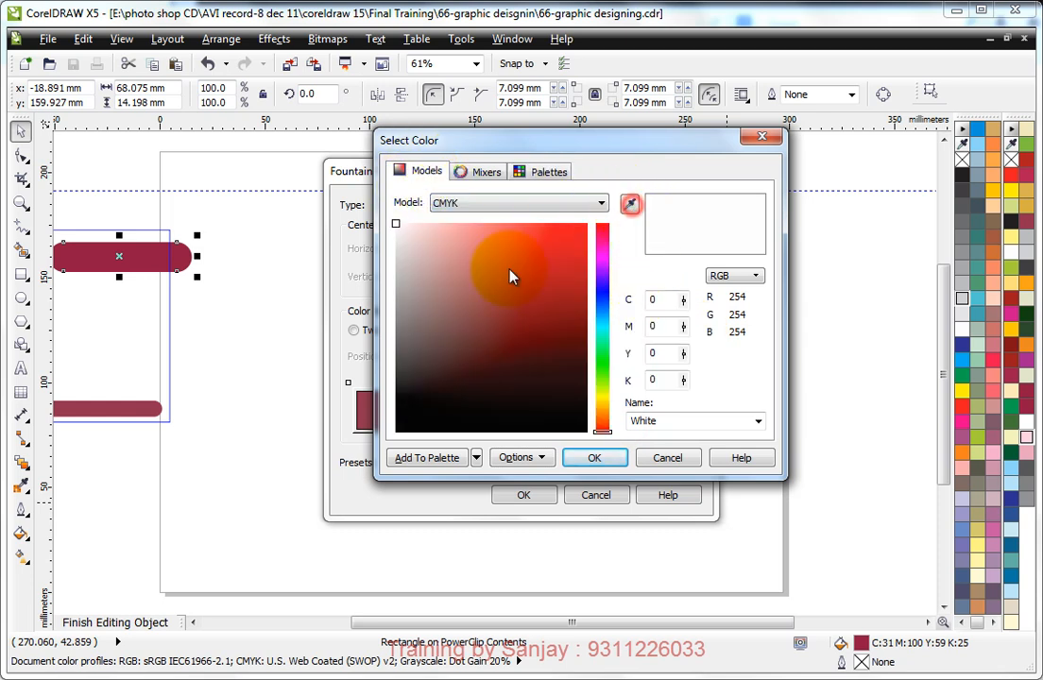
click(149, 259)
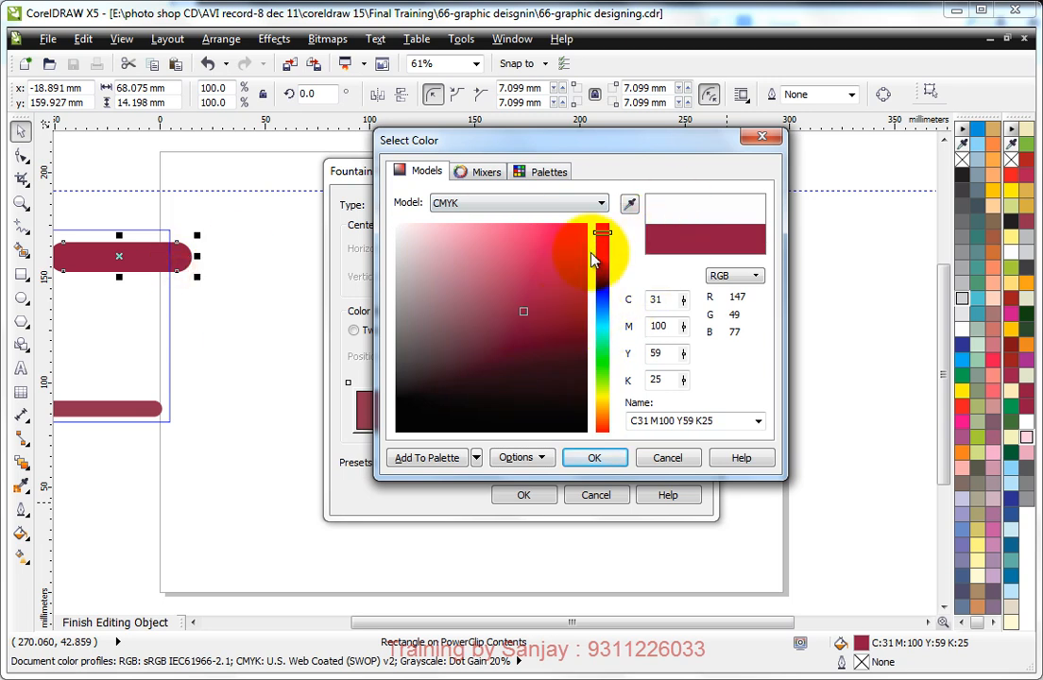
click(510, 280)
click(594, 457)
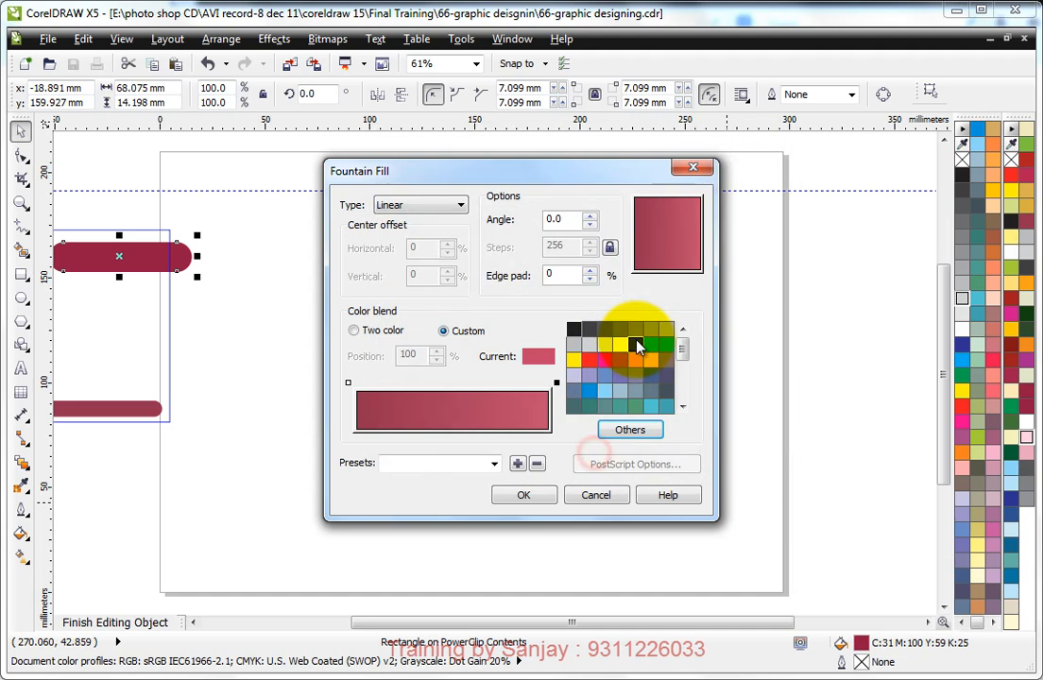
click(523, 495)
Step: Apply the same maroon fountain fill to the footer band and finish editing the PowerClip contents
click(123, 409)
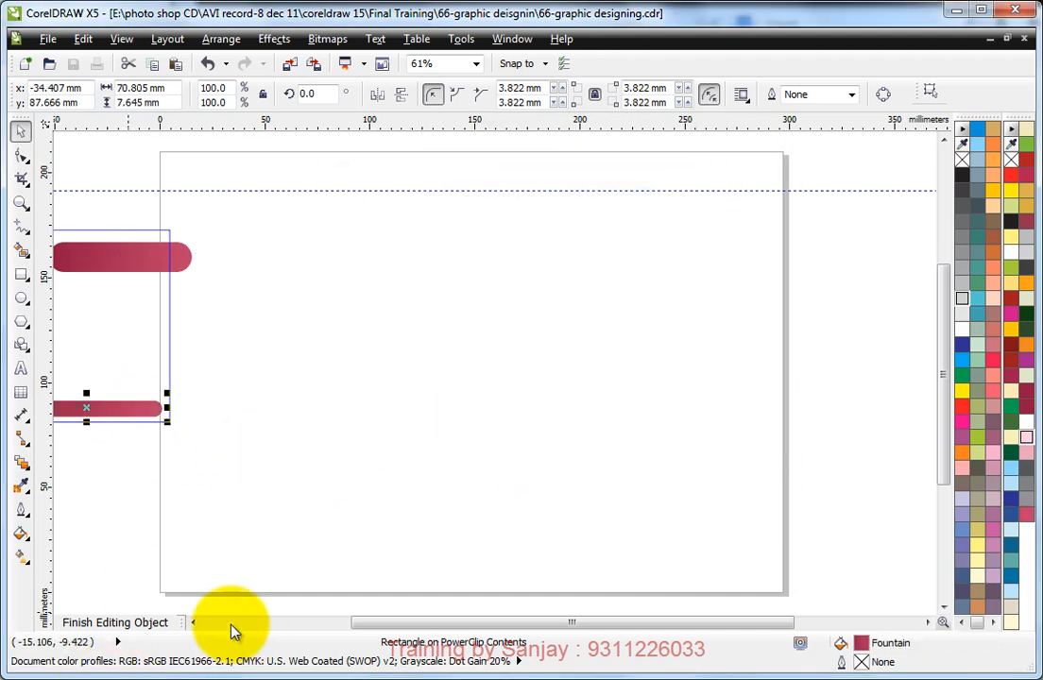
click(196, 623)
click(405, 303)
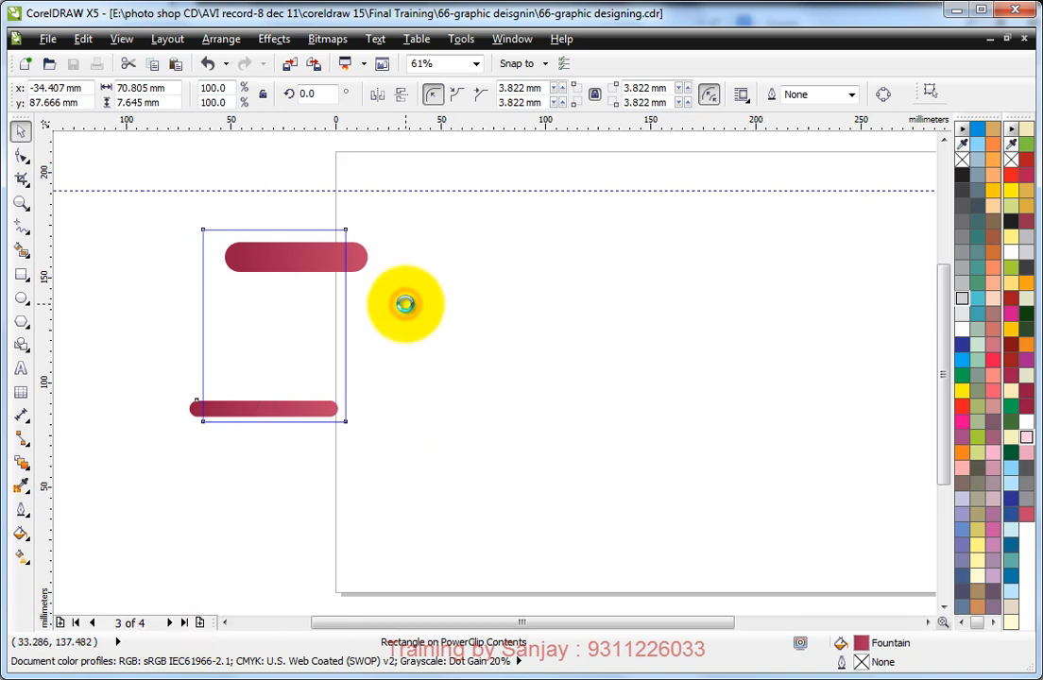
click(349, 256)
drag(163, 207, 581, 465)
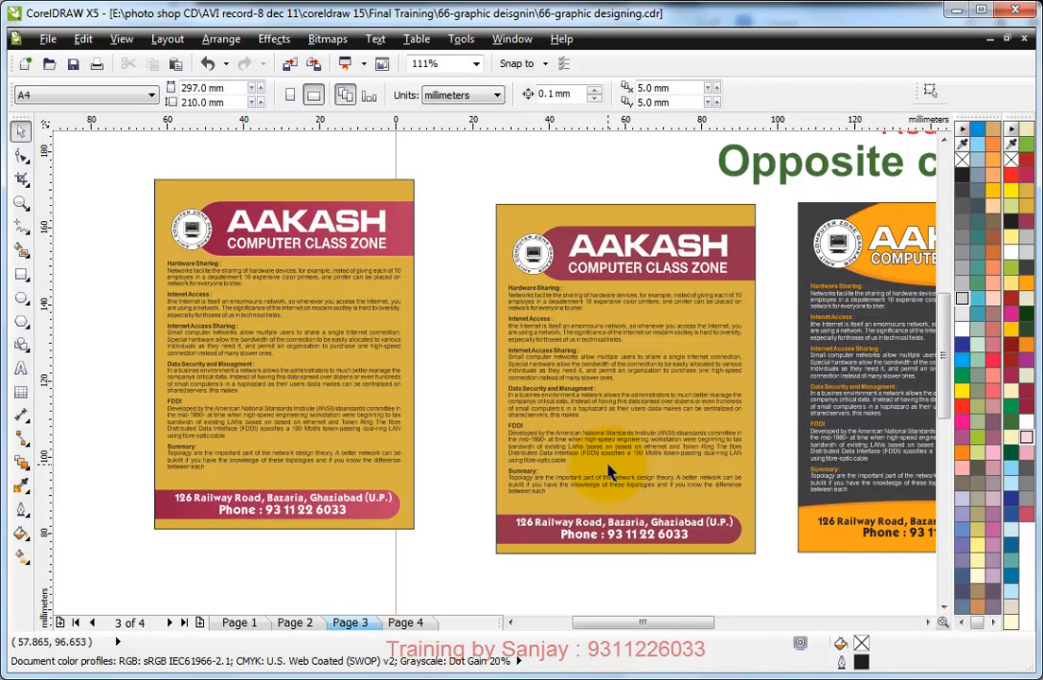
Step: Reopen the mustard copy's PowerClip contents and change the header band's fountain fill type to Radial
click(406, 236)
ctrl+click(414, 228)
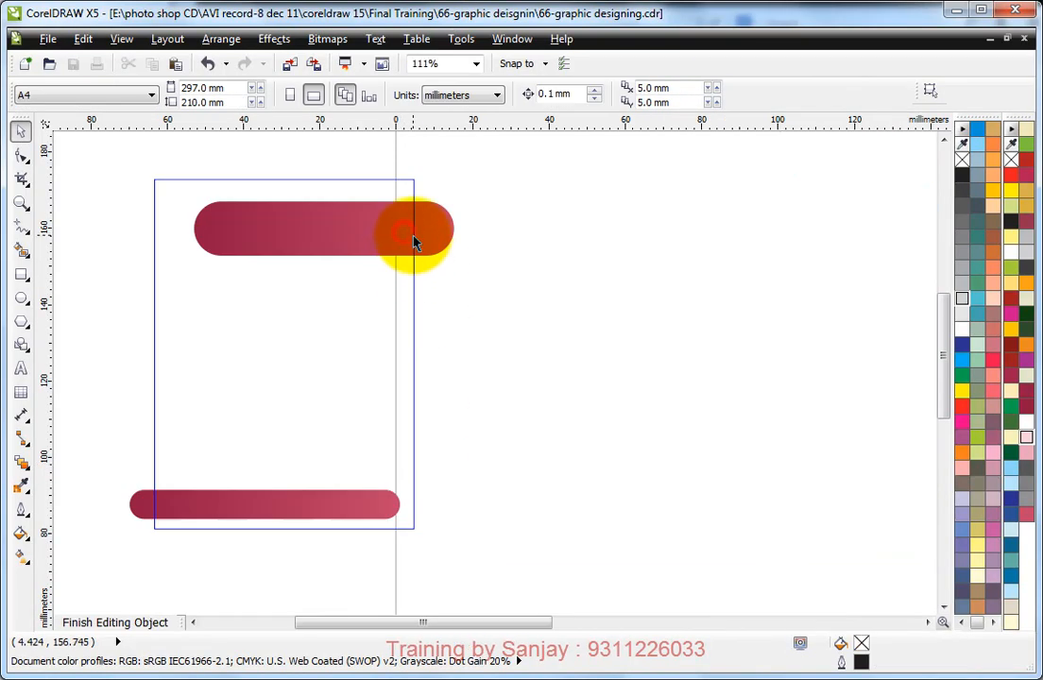
click(413, 234)
key(F11)
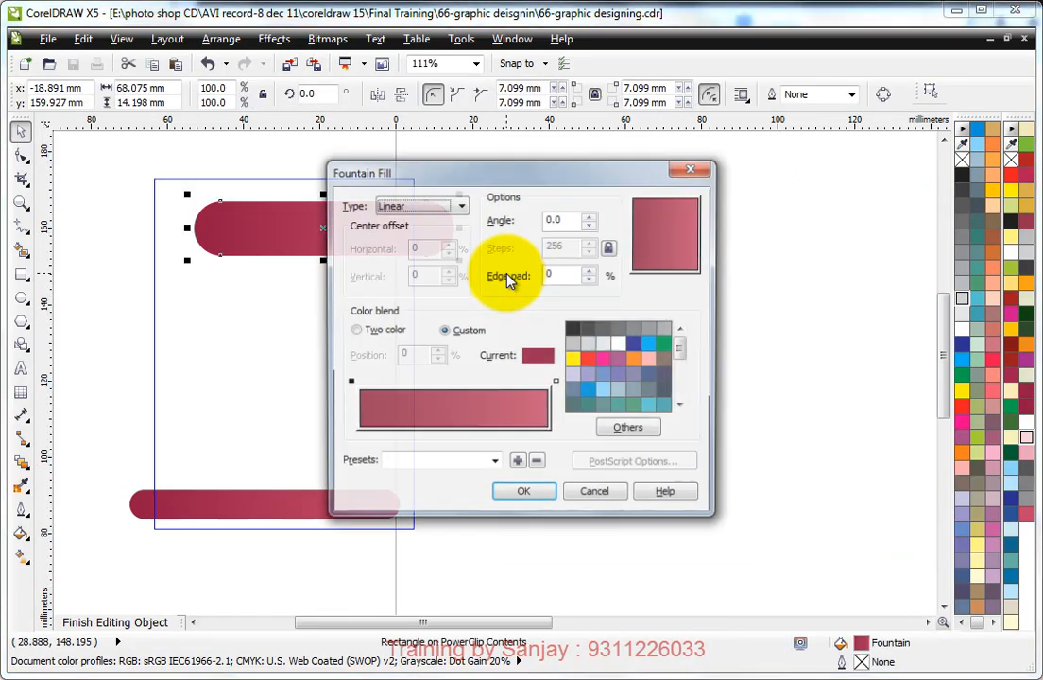
click(411, 205)
click(403, 233)
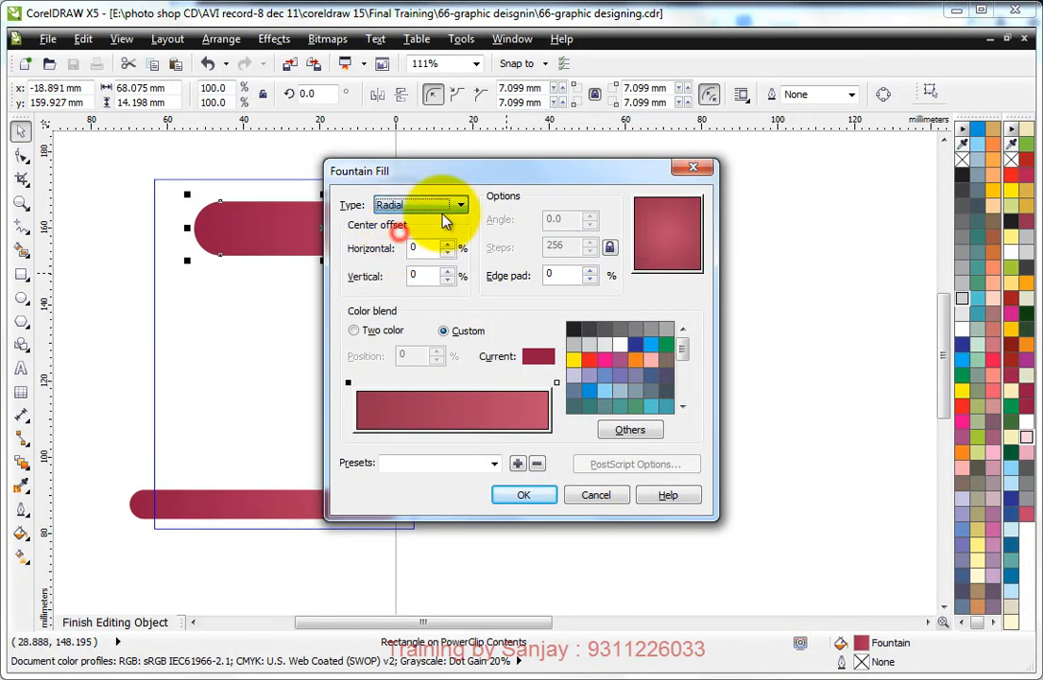
click(524, 493)
Step: Give the footer band the same radial fountain fill and finish editing the PowerClip contents
click(300, 510)
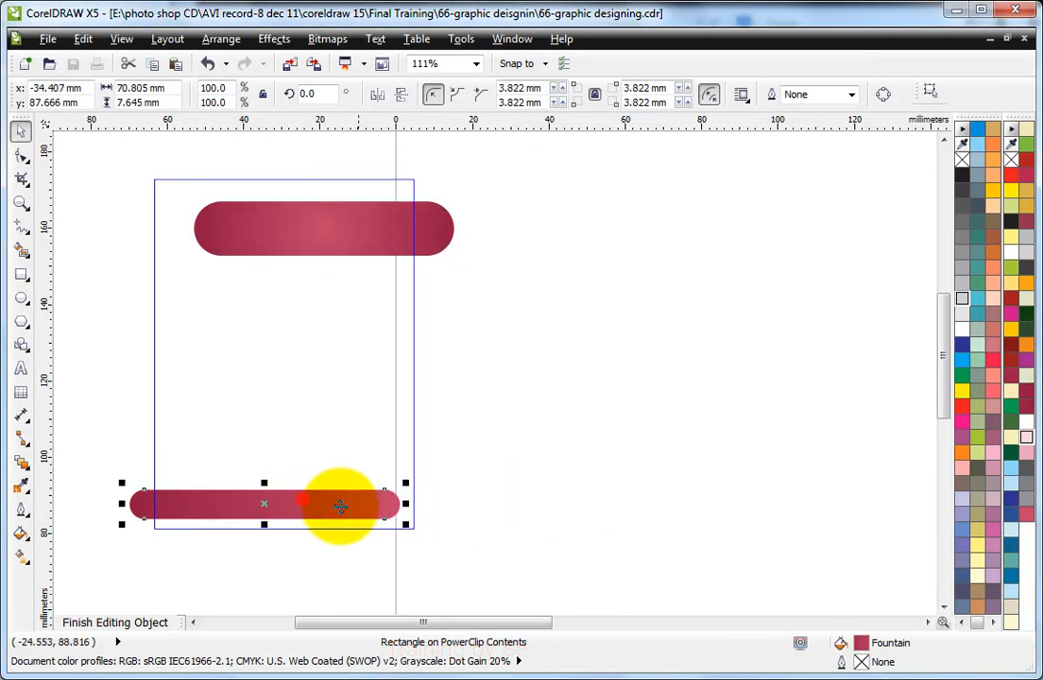
ctrl+click(491, 367)
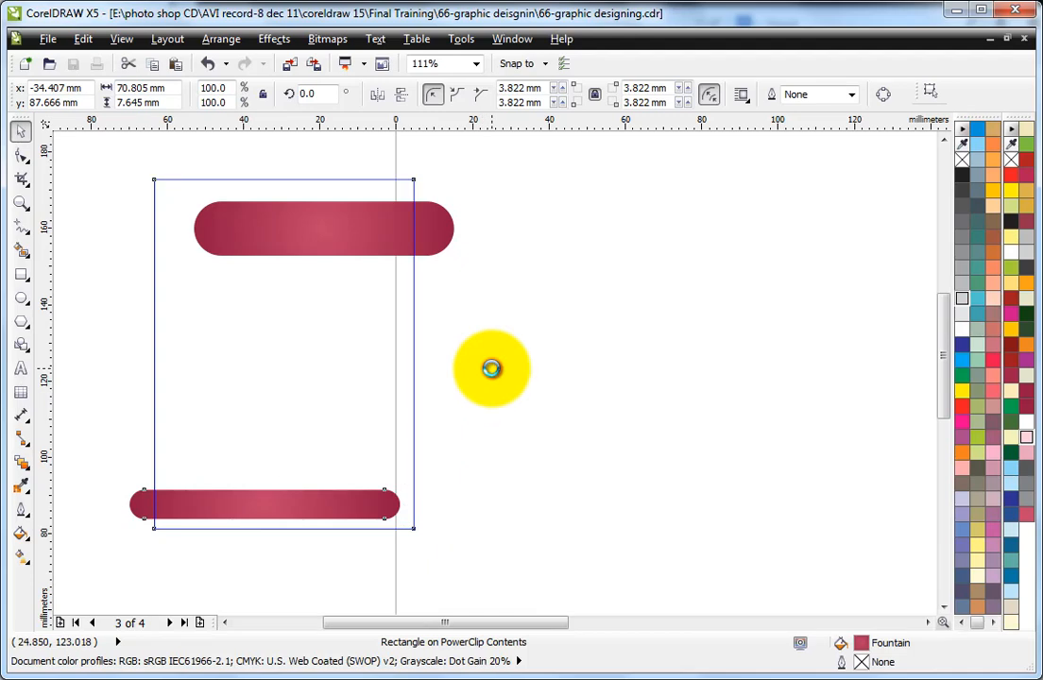
click(456, 240)
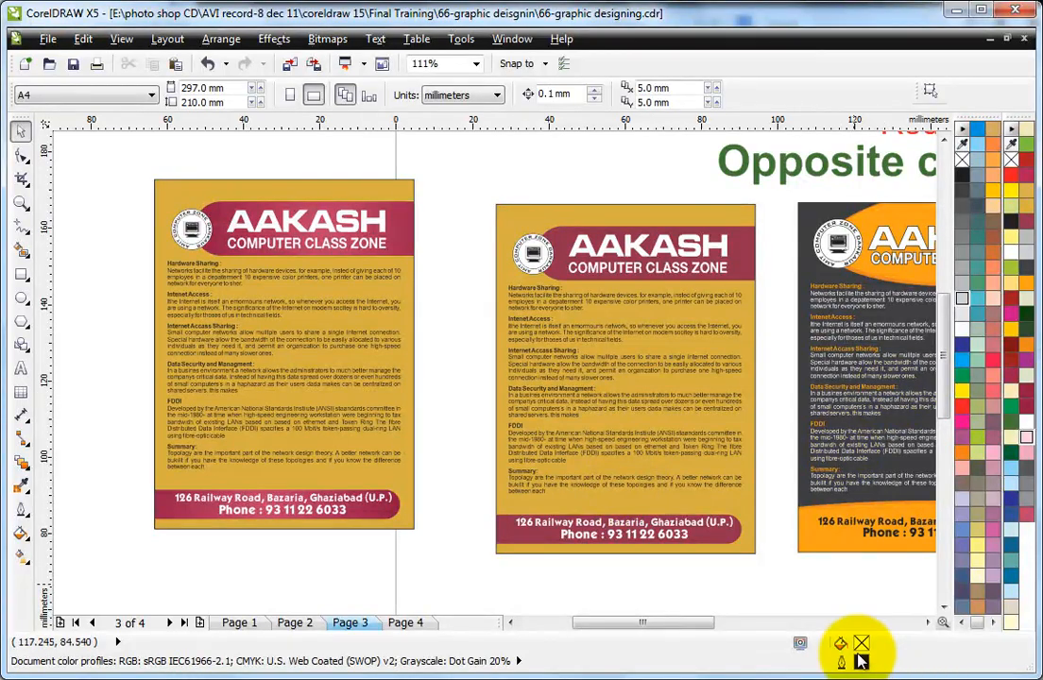
Step: Open the PowerClip contents of the green leaflet copy straddling the page's right edge and select its header band
scroll(732, 335, down, 2)
scroll(843, 272, down, 2)
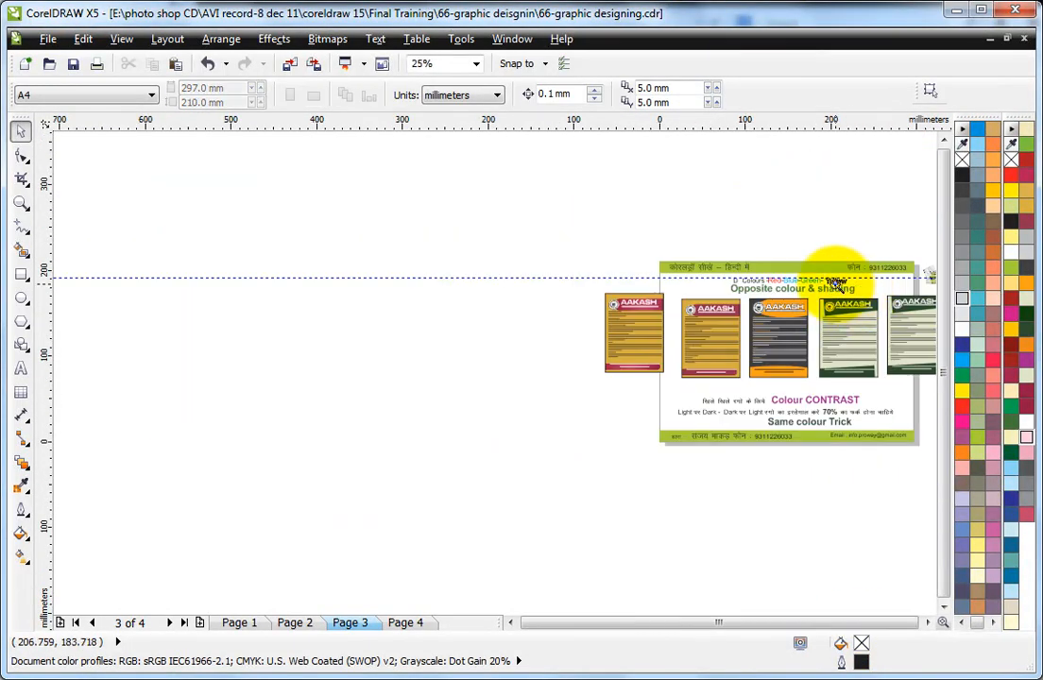
scroll(819, 401, up, 4)
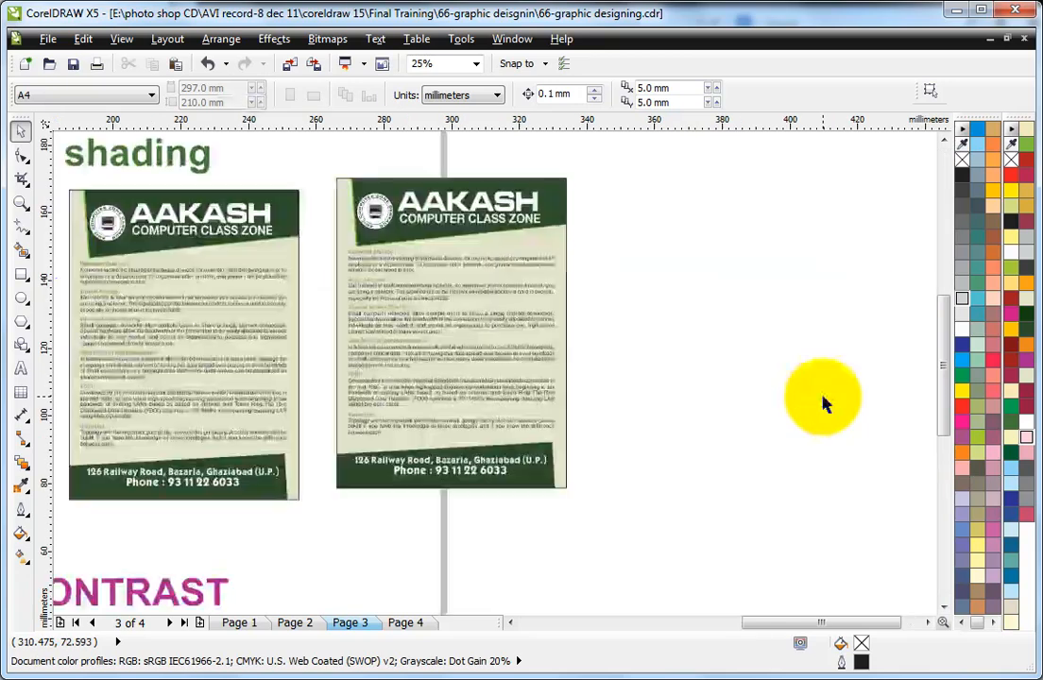
click(554, 181)
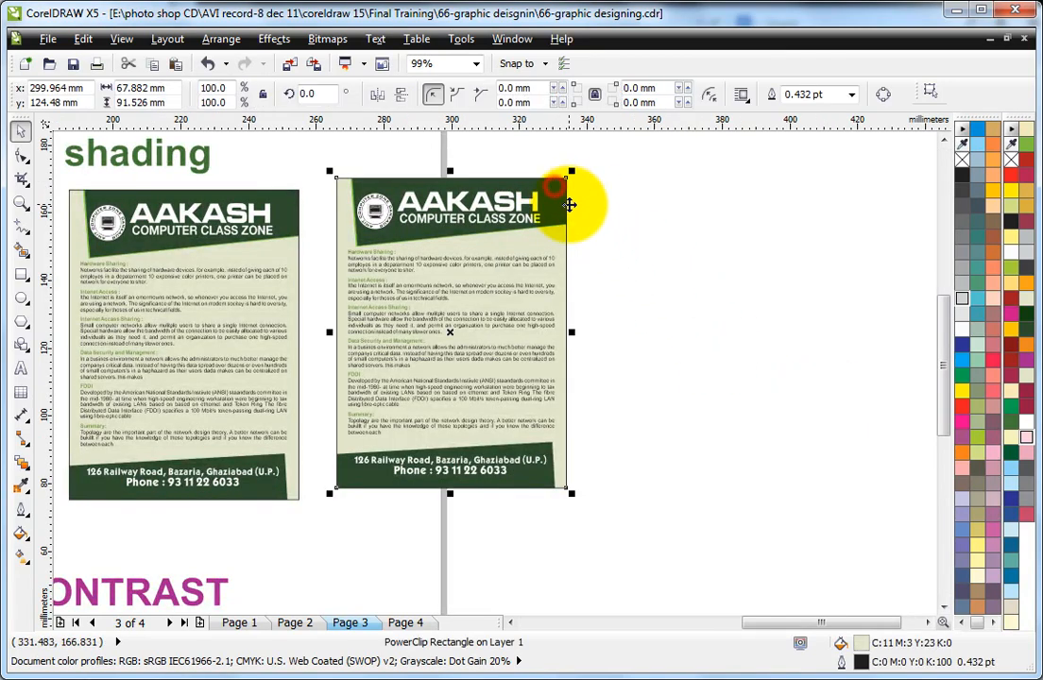
ctrl+click(556, 187)
click(596, 179)
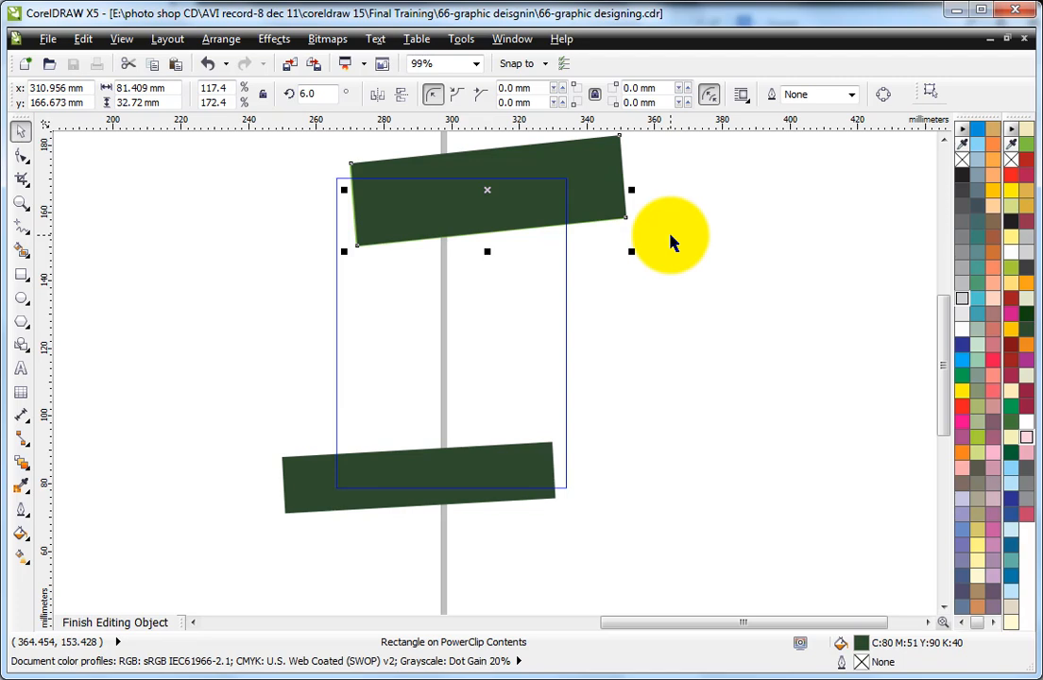
Step: Give the header band a custom radial fountain fill from its dark green to a lighter green of C72 M33 Y100 K20
key(F11)
click(469, 330)
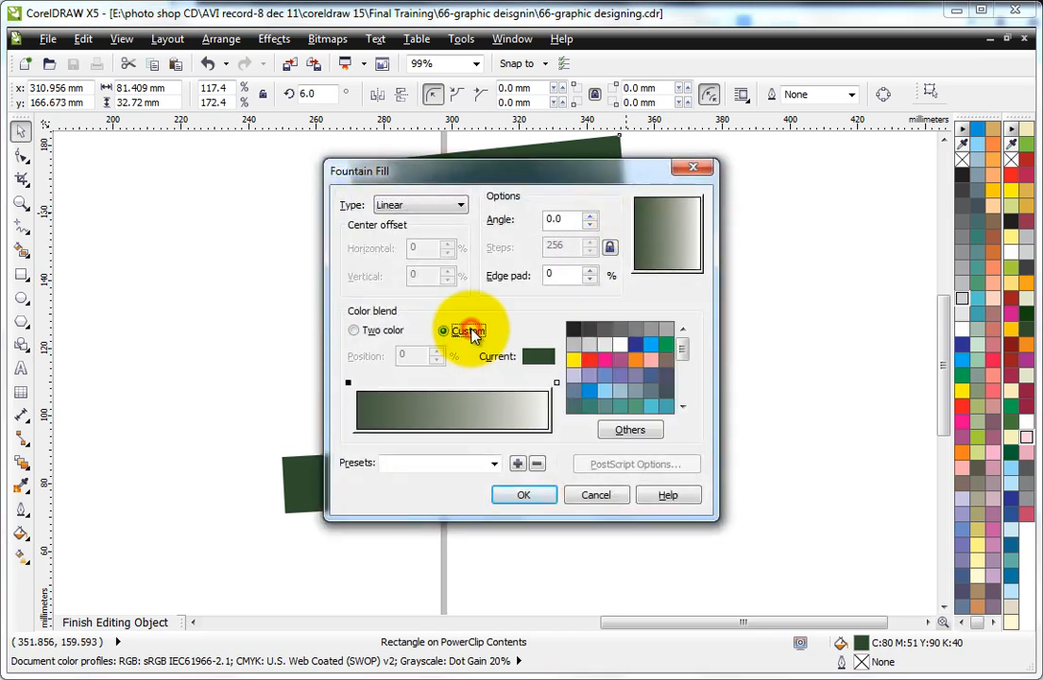
click(556, 382)
click(628, 431)
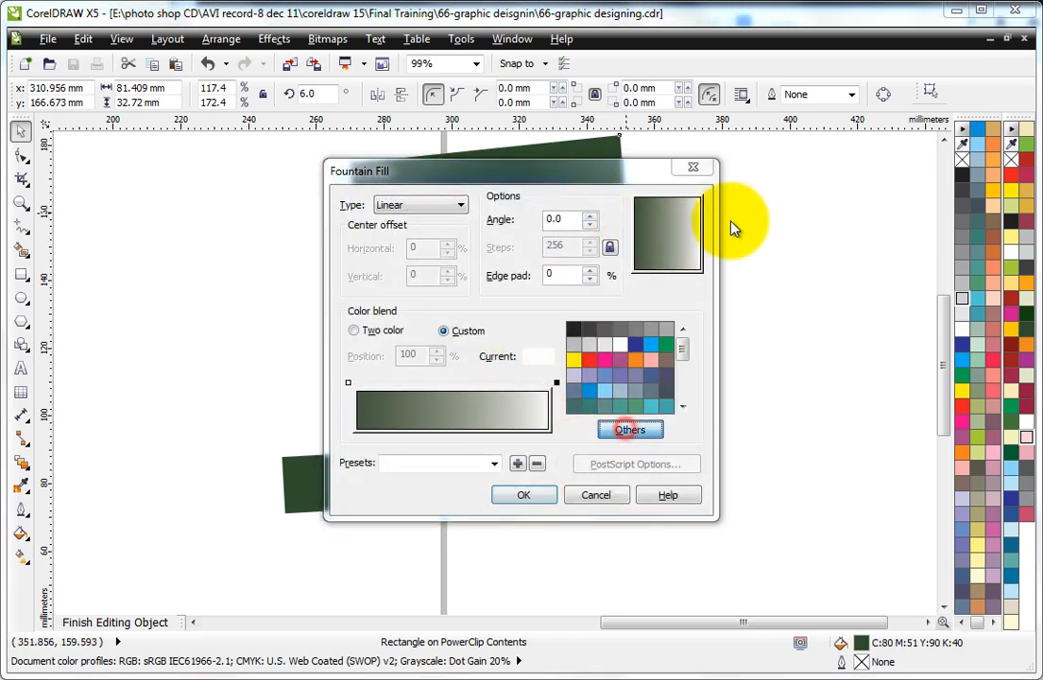
click(629, 205)
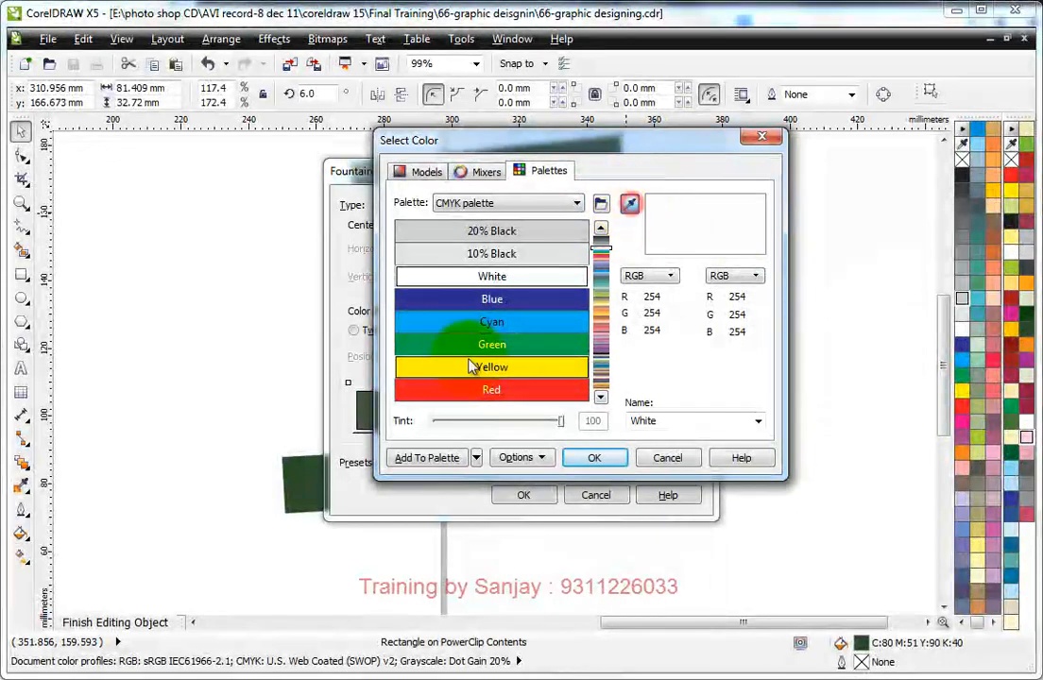
click(300, 481)
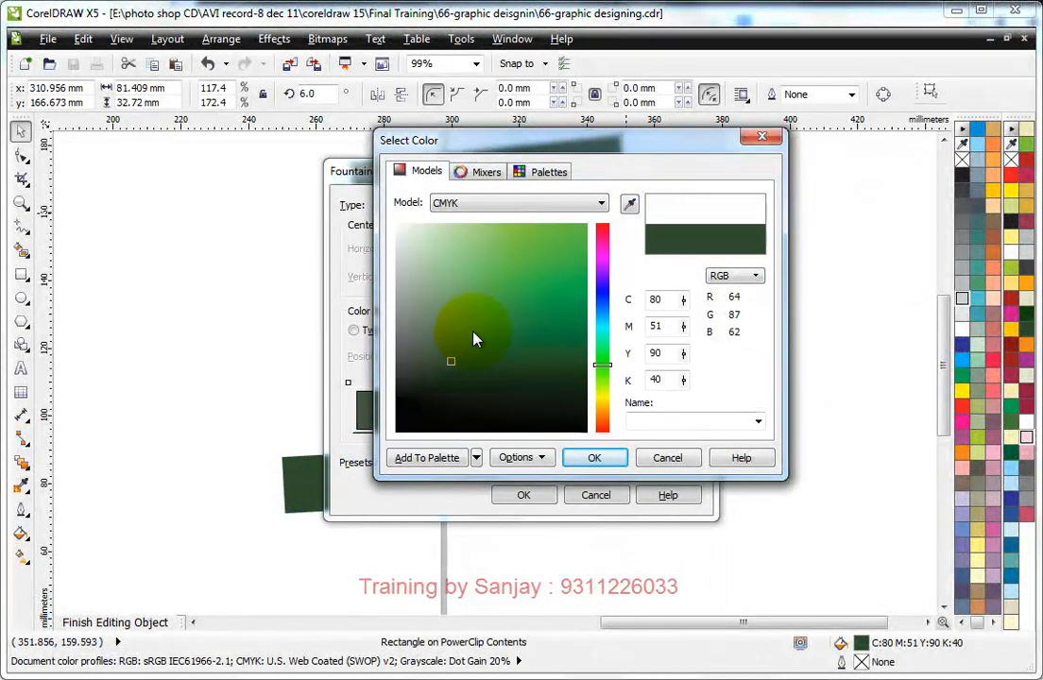
click(484, 329)
mouse_move(598, 378)
mouse_down()
mouse_move(603, 367)
mouse_move(604, 381)
mouse_up()
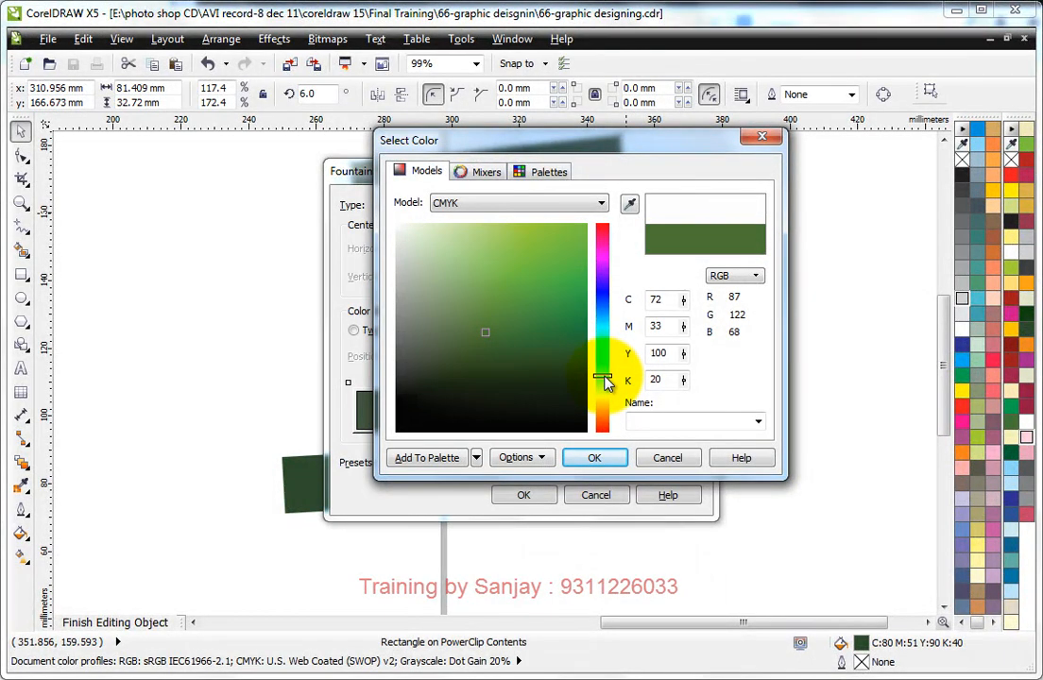
click(595, 457)
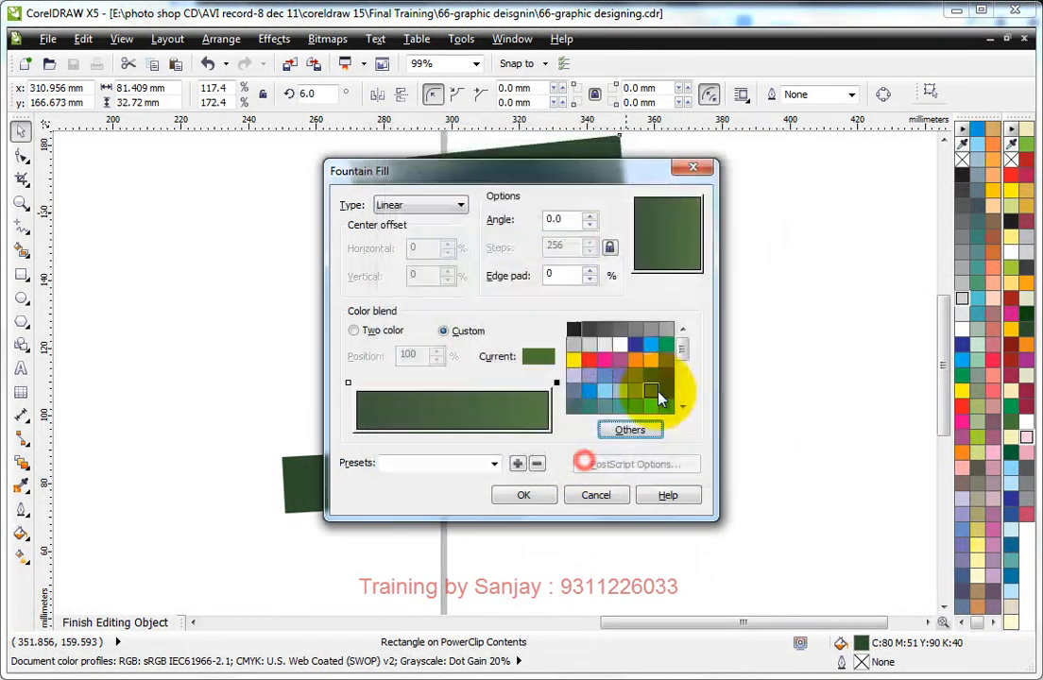
click(448, 201)
click(415, 232)
click(523, 494)
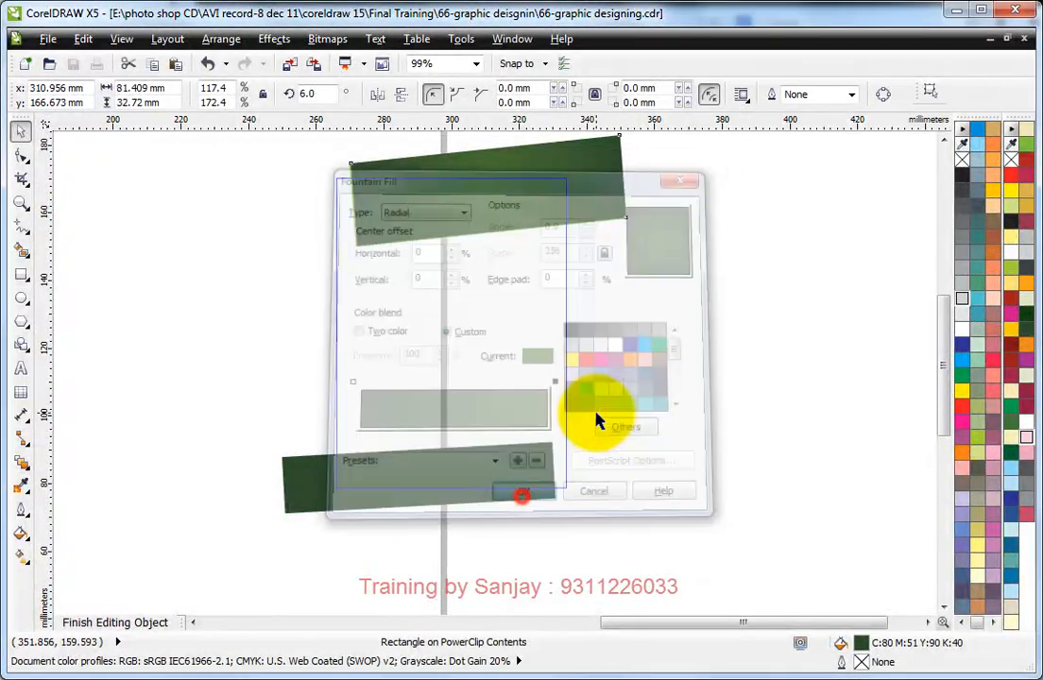
Step: Repeat the same green radial fountain fill on the footer band and finish editing the PowerClip contents
click(420, 481)
key(ctrl+r)
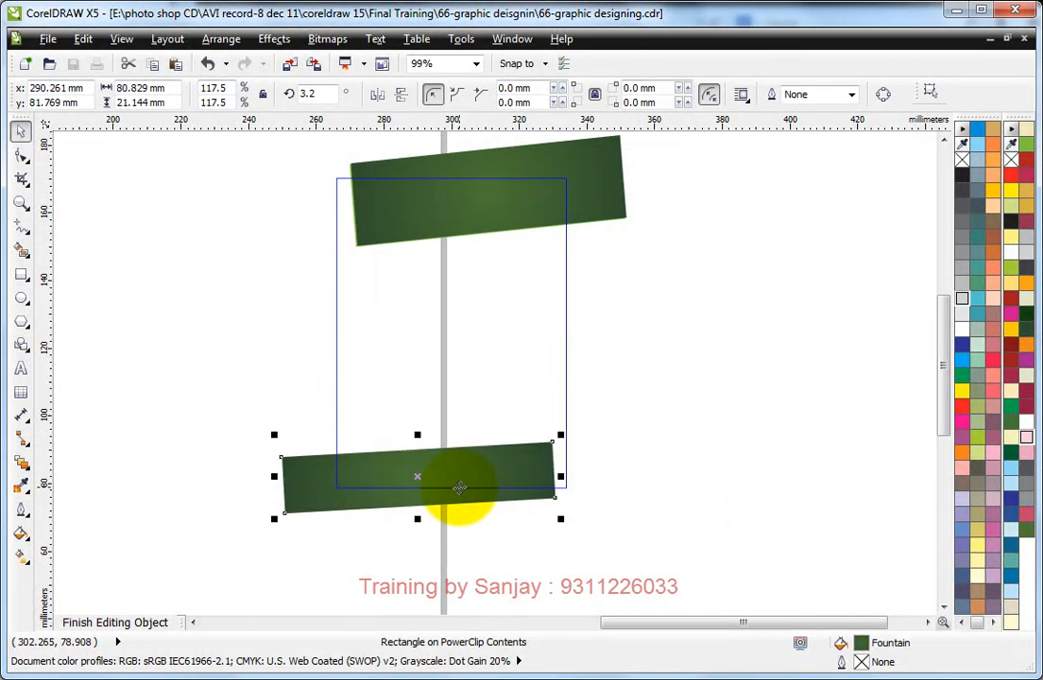
ctrl+click(629, 287)
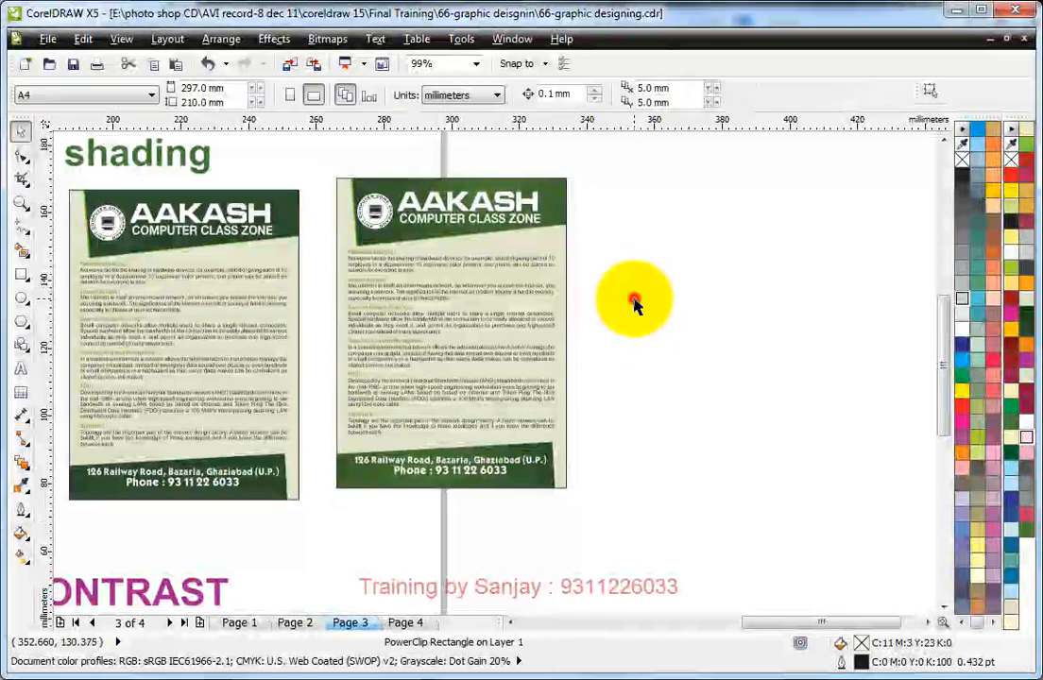
click(633, 297)
Step: Give the green copy's background rectangle a two-colour radial fountain fill from its pale green to white
click(559, 245)
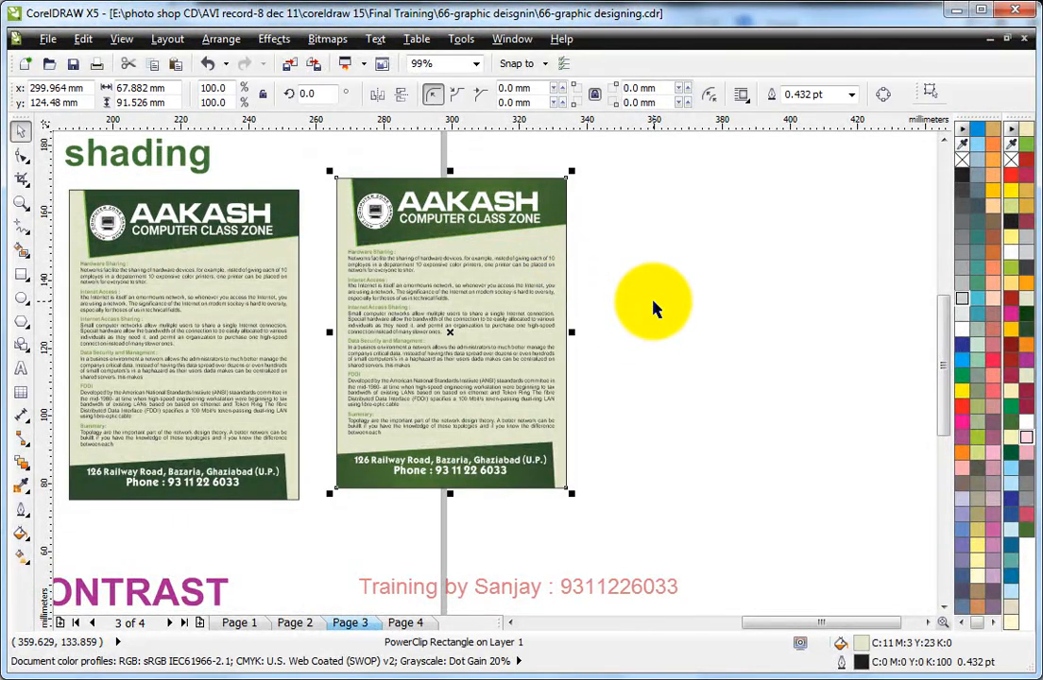
key(F11)
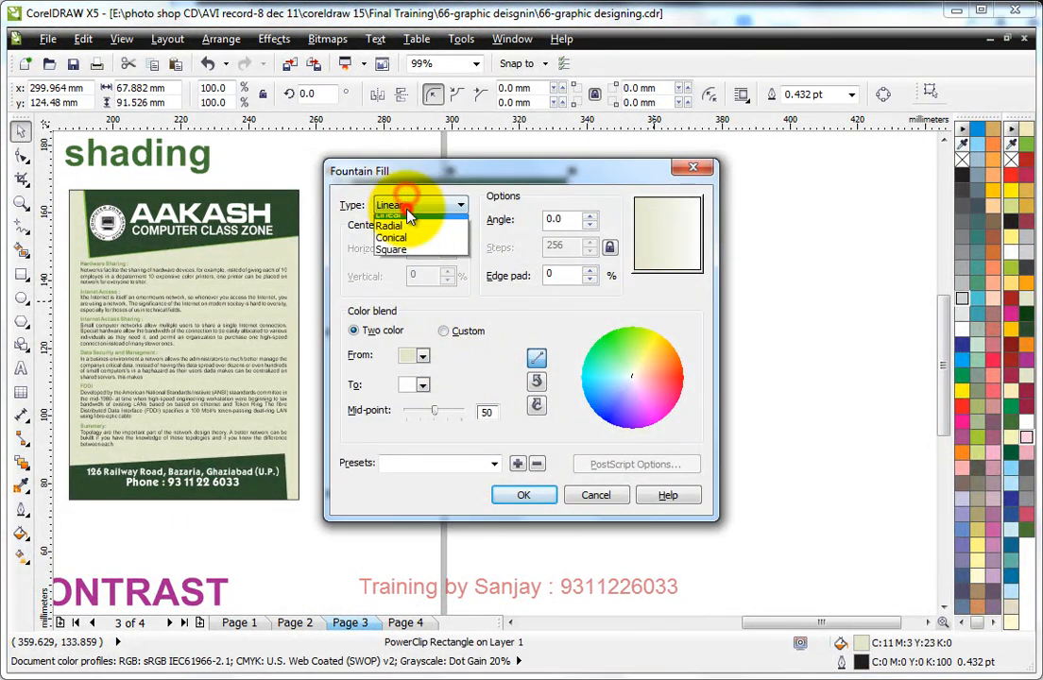
click(406, 220)
click(523, 493)
click(698, 320)
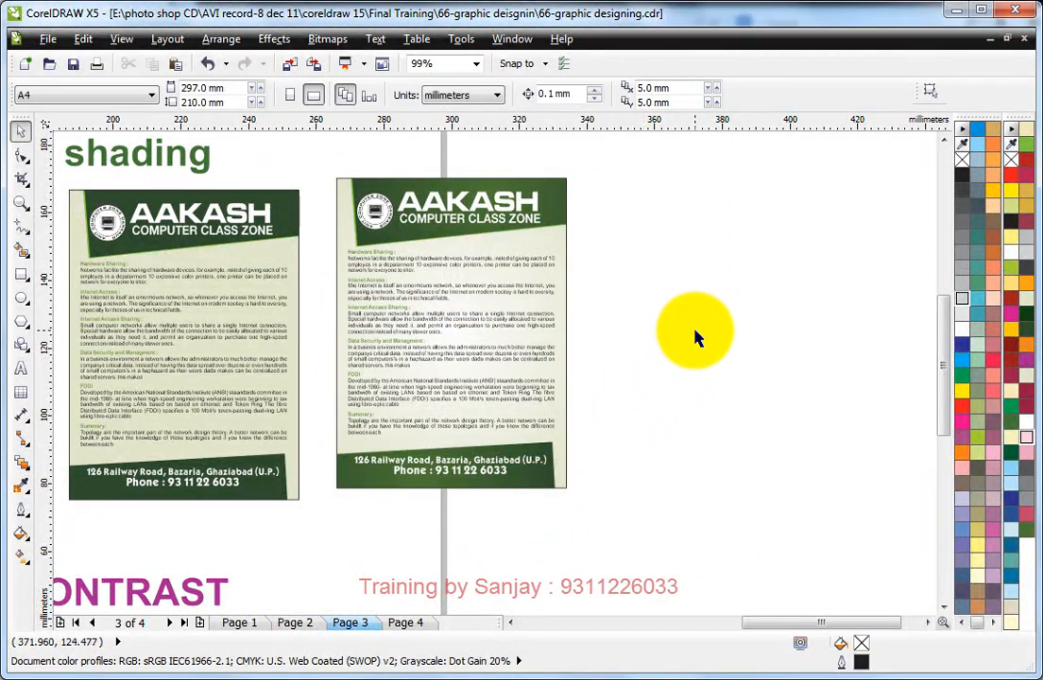
Step: Apply the same pale green to white fountain fill to the background of the green leaflet on the page
scroll(693, 340, down, 1)
key(F2)
drag(337, 241, 702, 483)
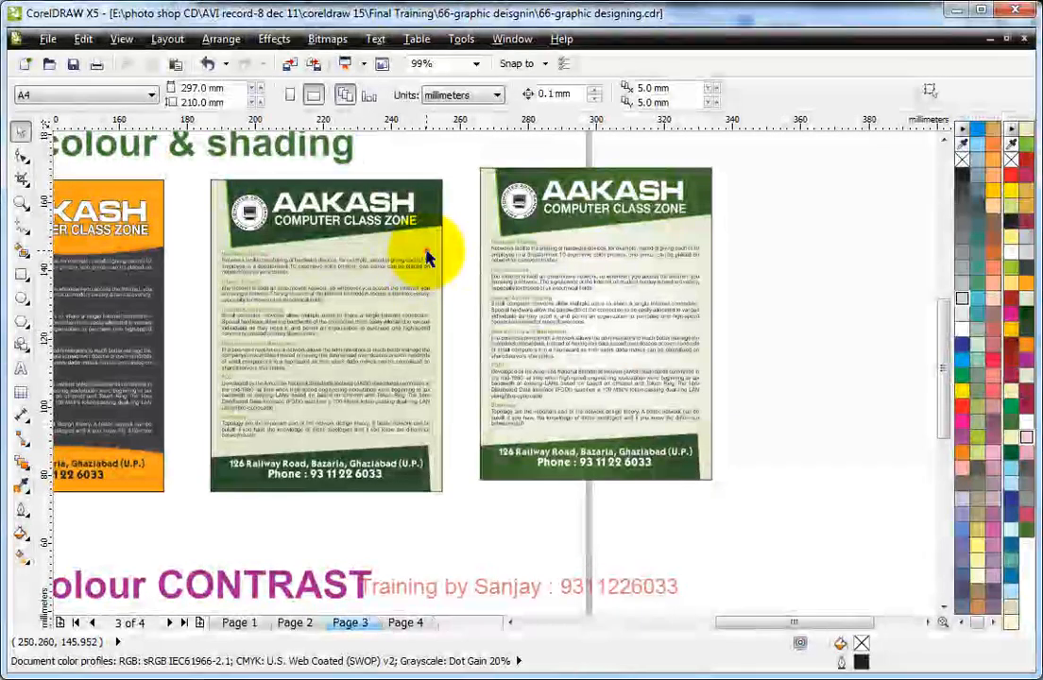
click(426, 253)
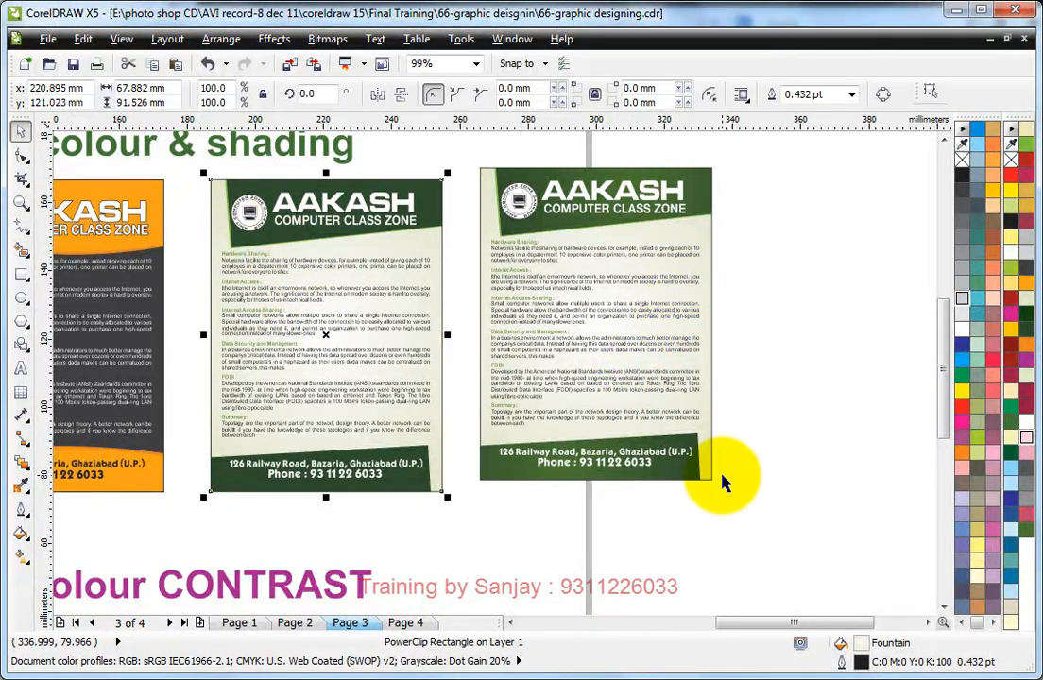
click(817, 307)
Step: Delete the shaded green leaflet copy straddling the page's right edge
drag(459, 148, 798, 547)
key(Delete)
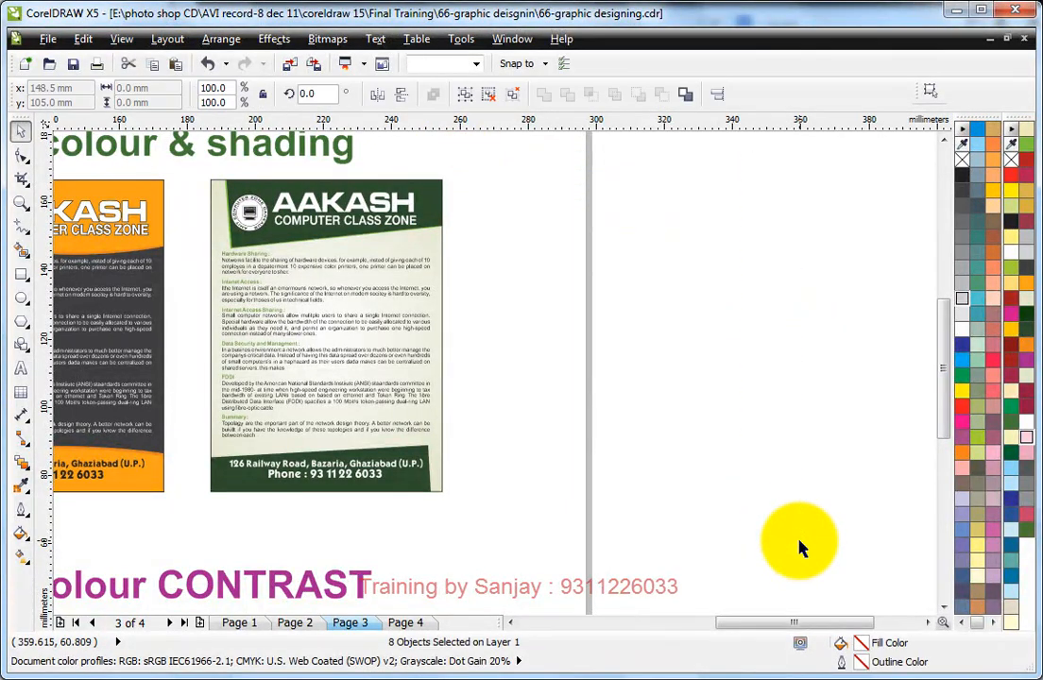
click(696, 444)
Step: Delete the mustard leaflet copy straddling the page's left edge
scroll(696, 444, down, 3)
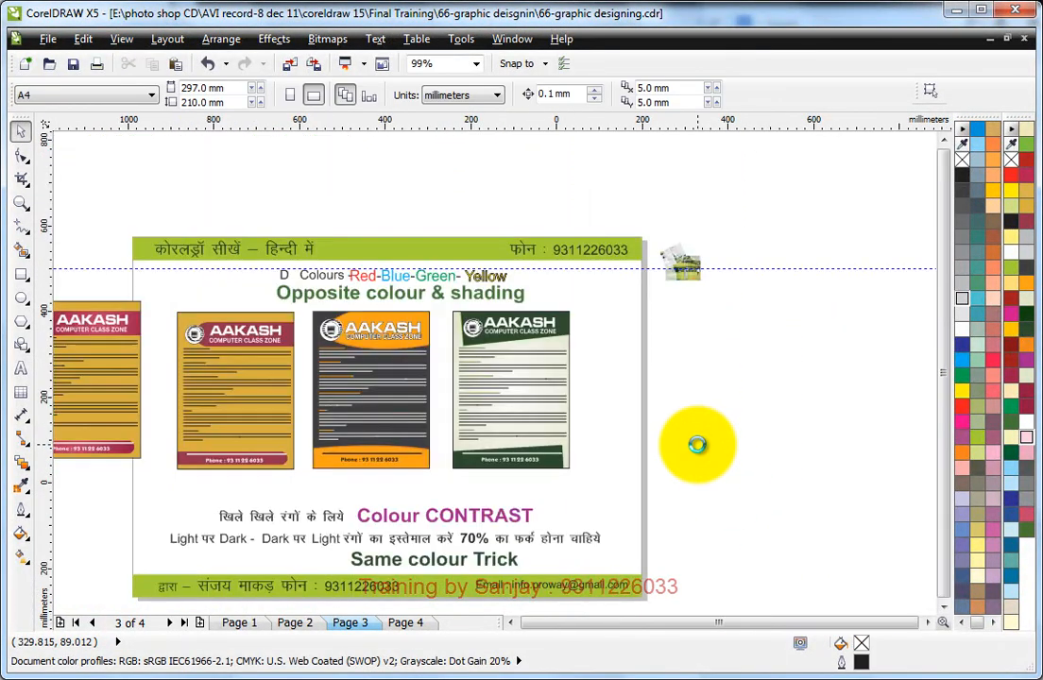
scroll(586, 458, down, 3)
drag(531, 394, 698, 504)
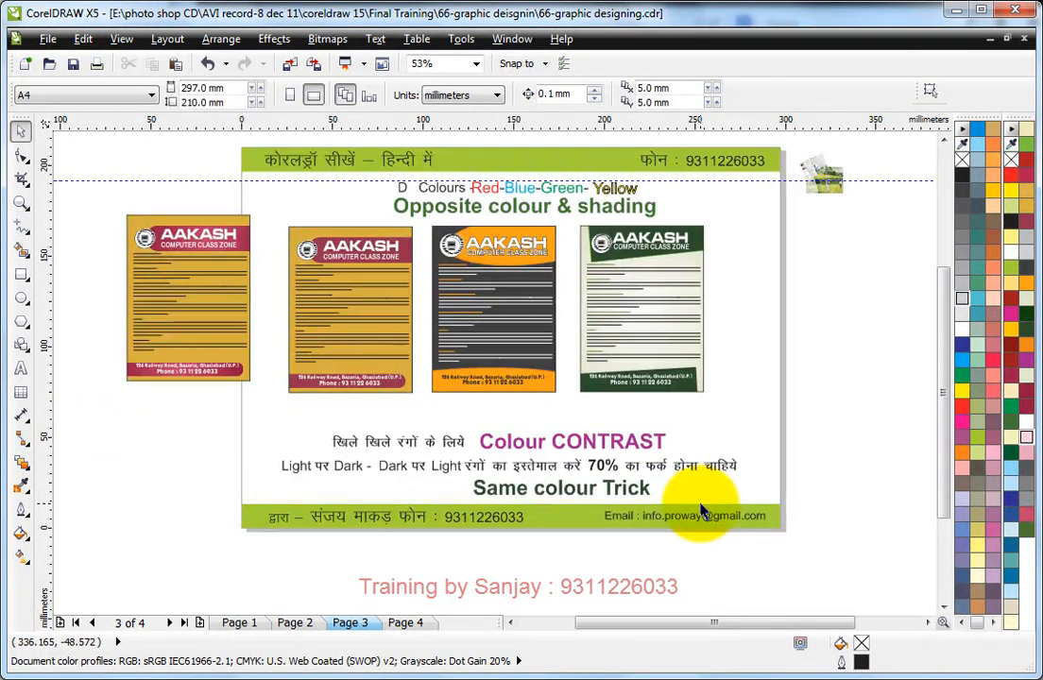
click(734, 290)
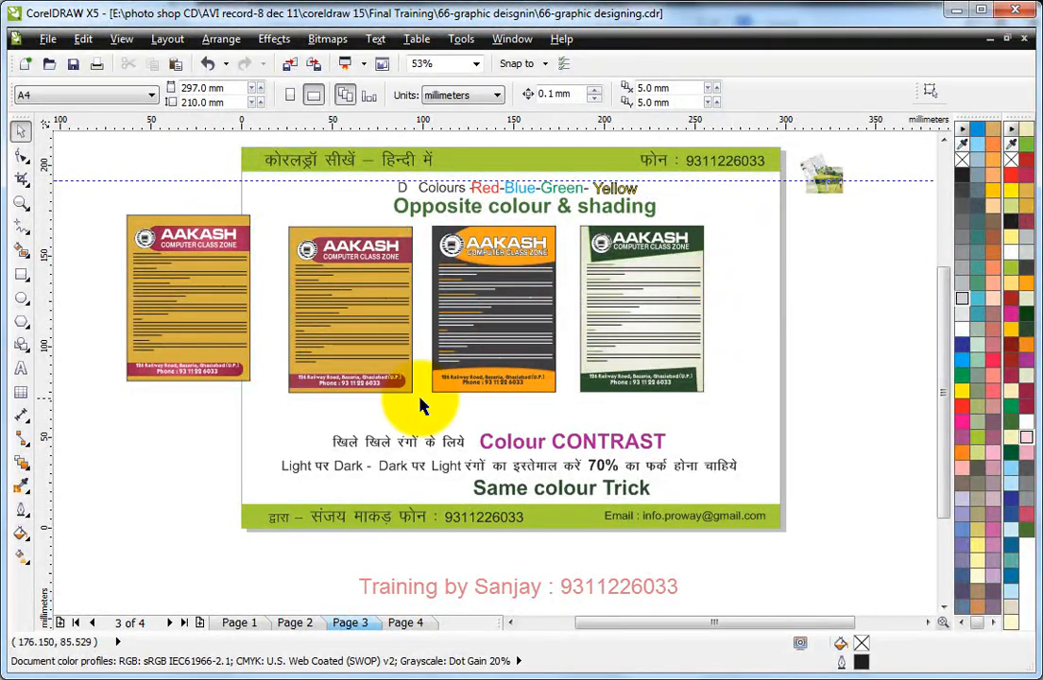
drag(95, 189, 280, 413)
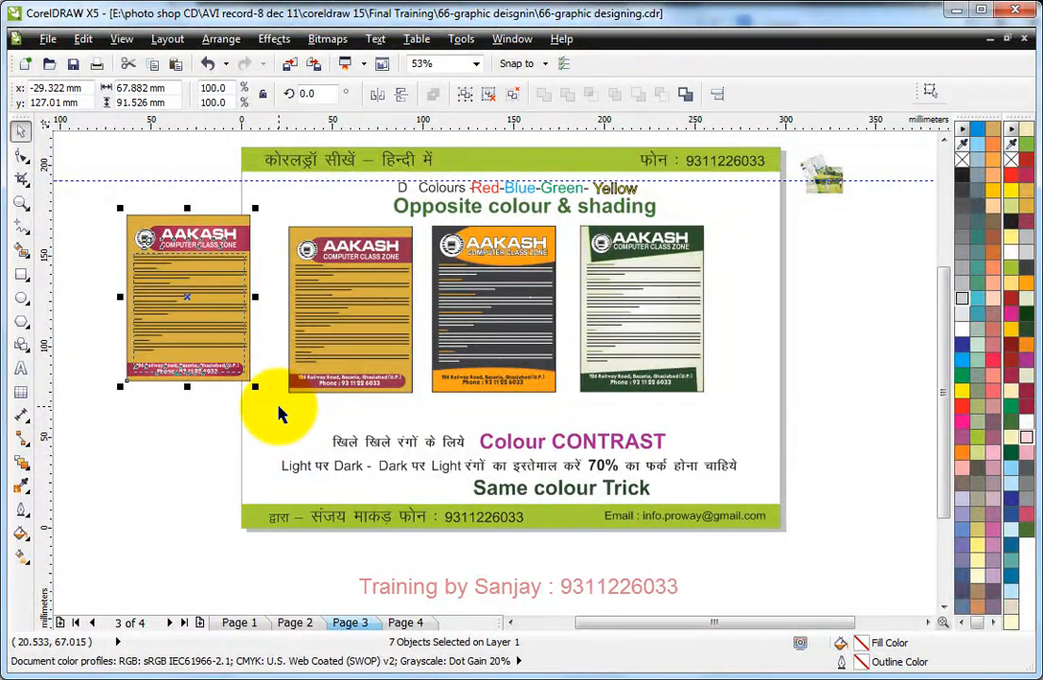
key(Delete)
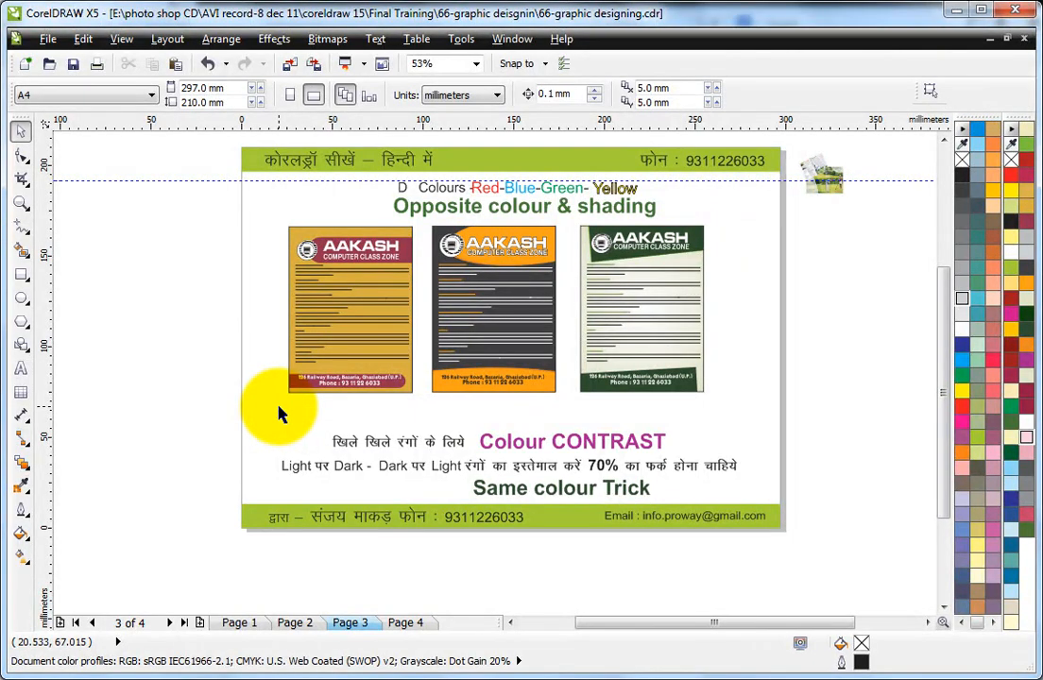
Step: Enlarge the golf brochure image beside the page to 62.5% scale, about 118 by 108 mm, and place it over the page's right edge
click(821, 189)
drag(793, 198, 727, 390)
drag(773, 245, 777, 287)
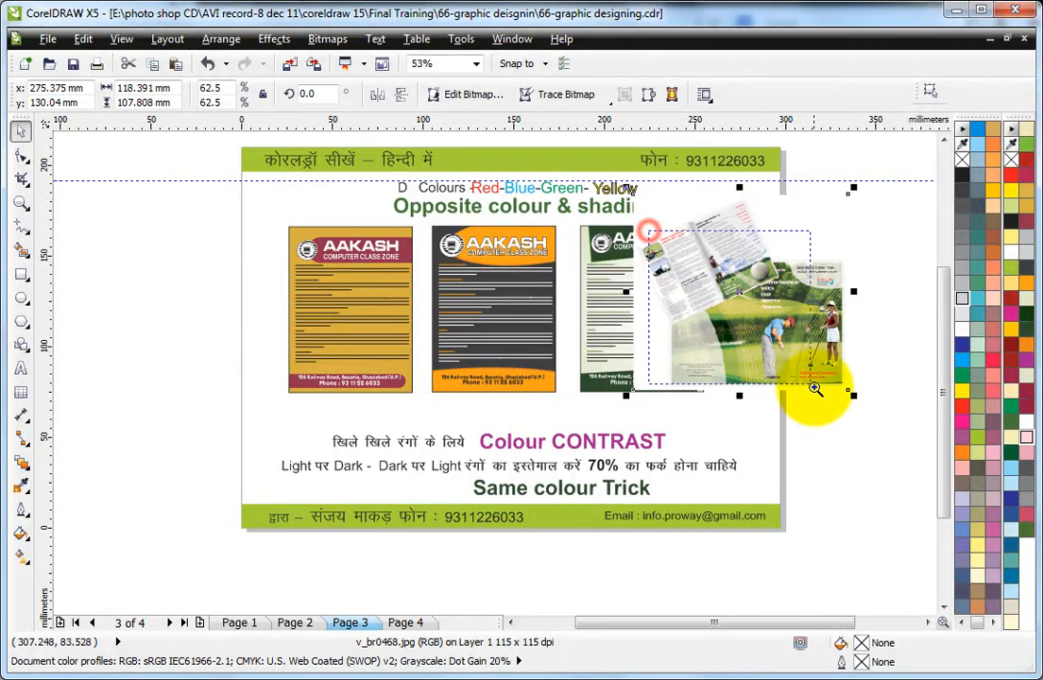
scroll(852, 423, up, 3)
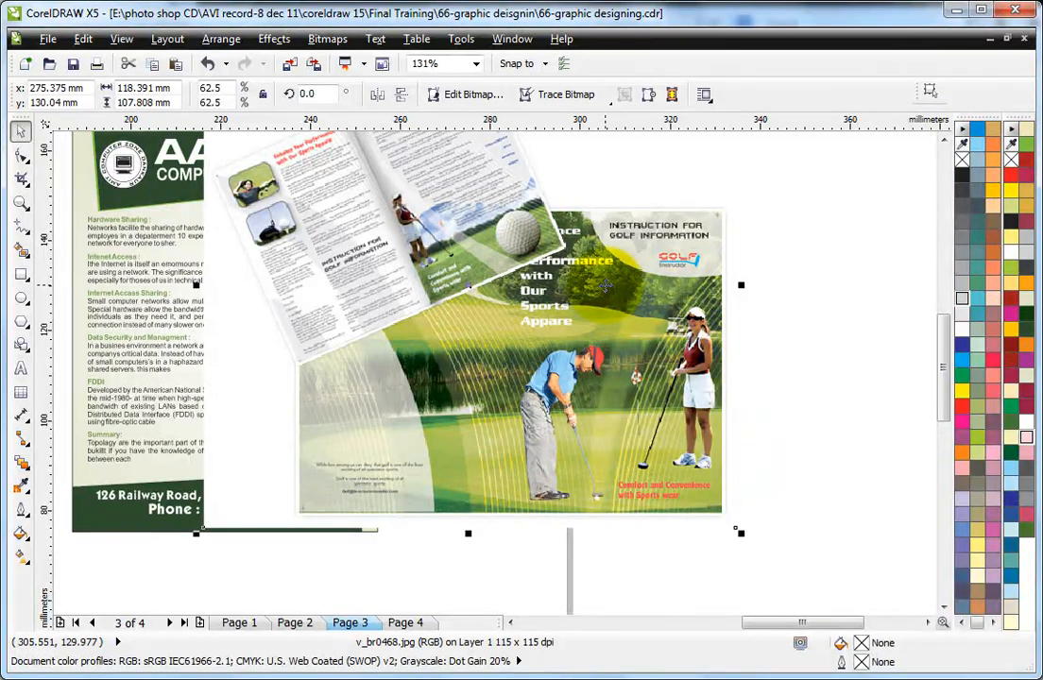
drag(372, 191, 854, 449)
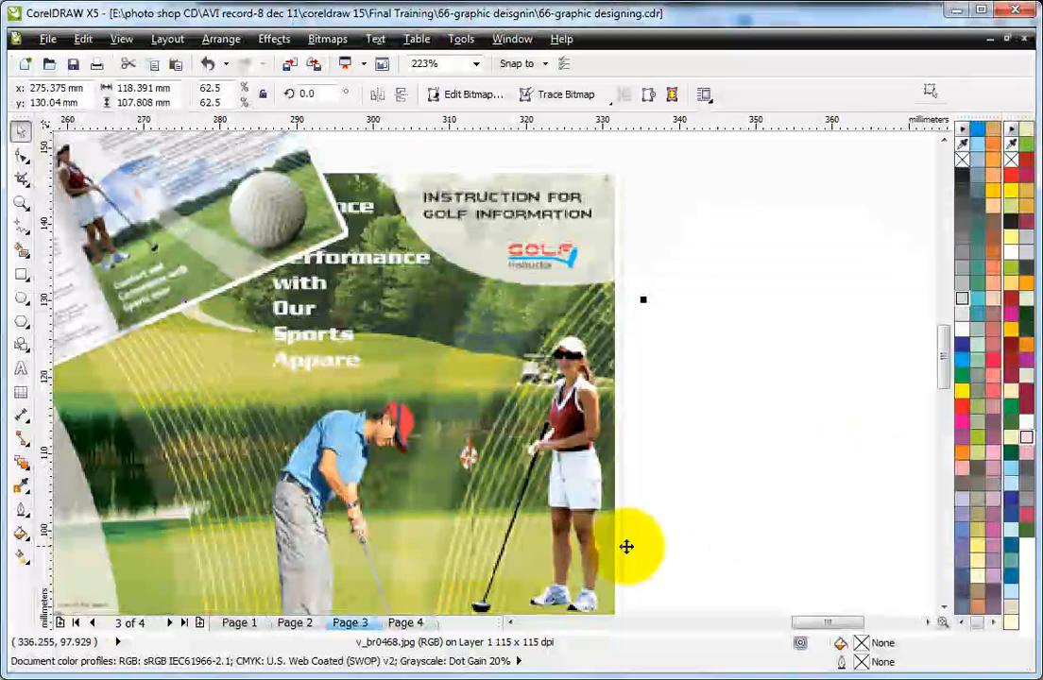
drag(339, 448, 321, 404)
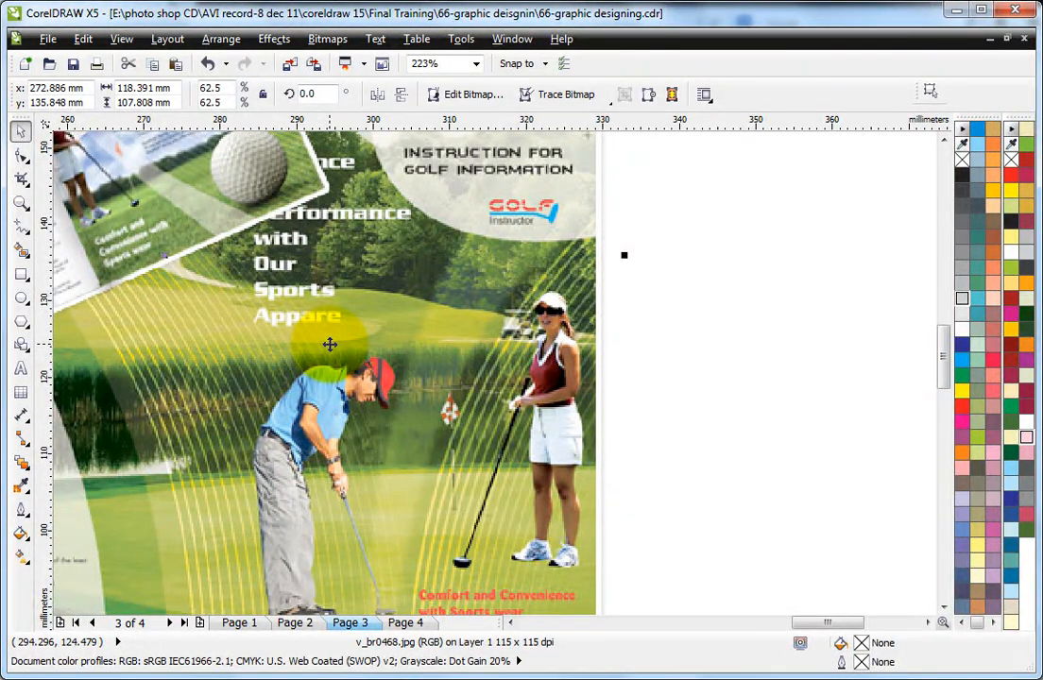
Step: Draw a rectangle about 43 by 46 mm over the image's right edge and fill it with olive green #8CA74C sampled from the image
click(21, 275)
drag(557, 157, 888, 507)
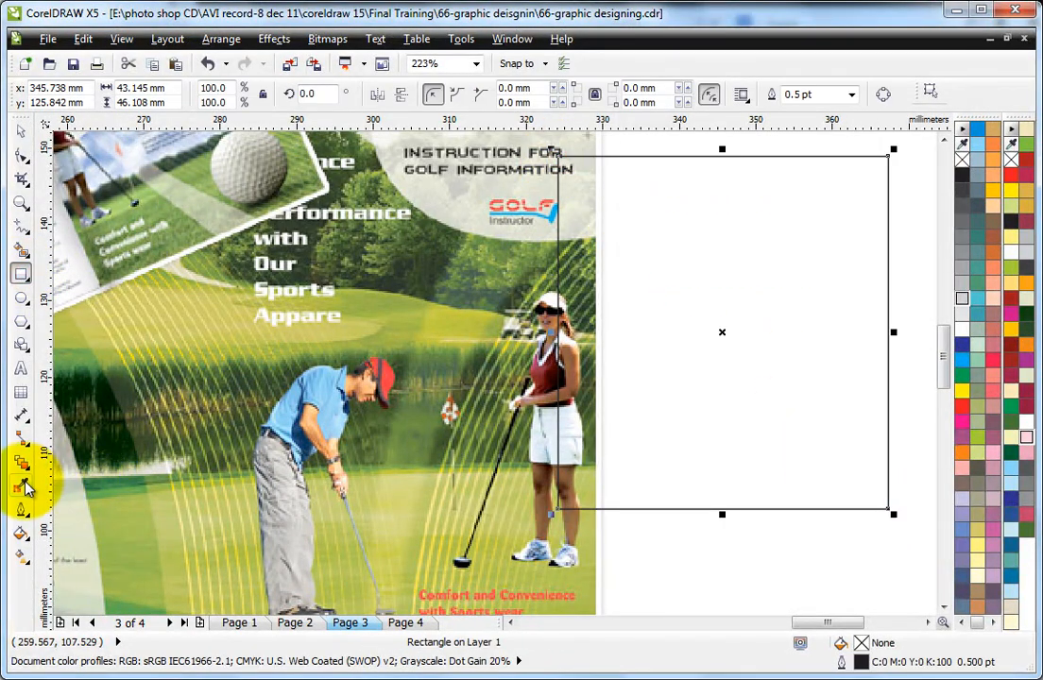
click(21, 484)
click(508, 284)
click(789, 217)
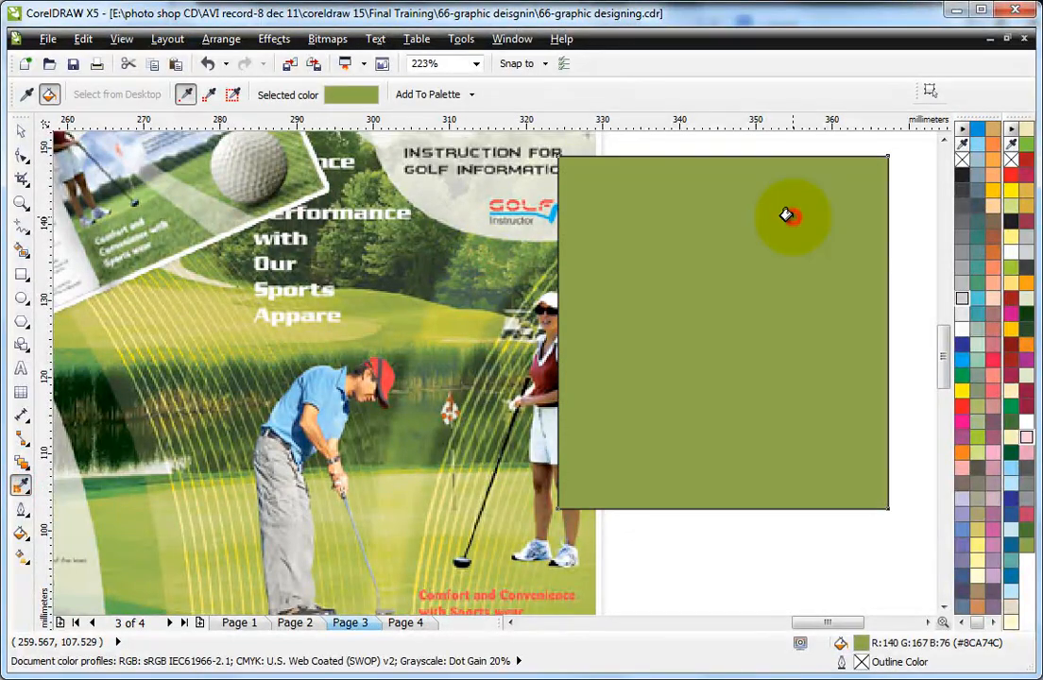
Step: Draw a circle about 24 mm across over the rectangle's upper-left corner and fill it with dark red #802630 sampled from the woman golfer's top
click(22, 298)
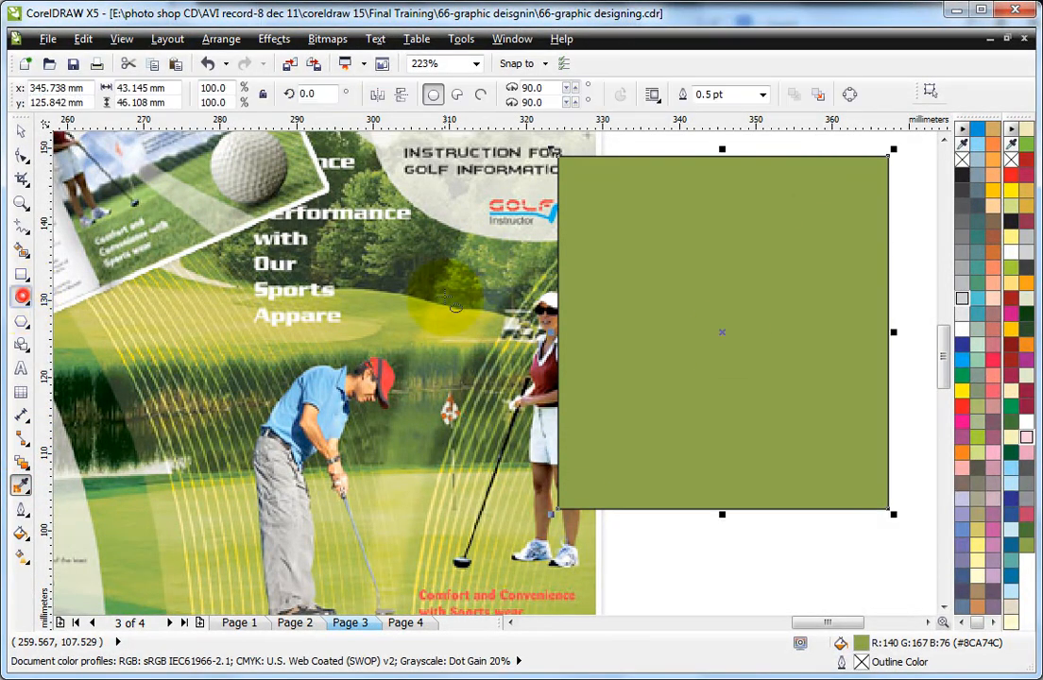
drag(540, 156, 723, 337)
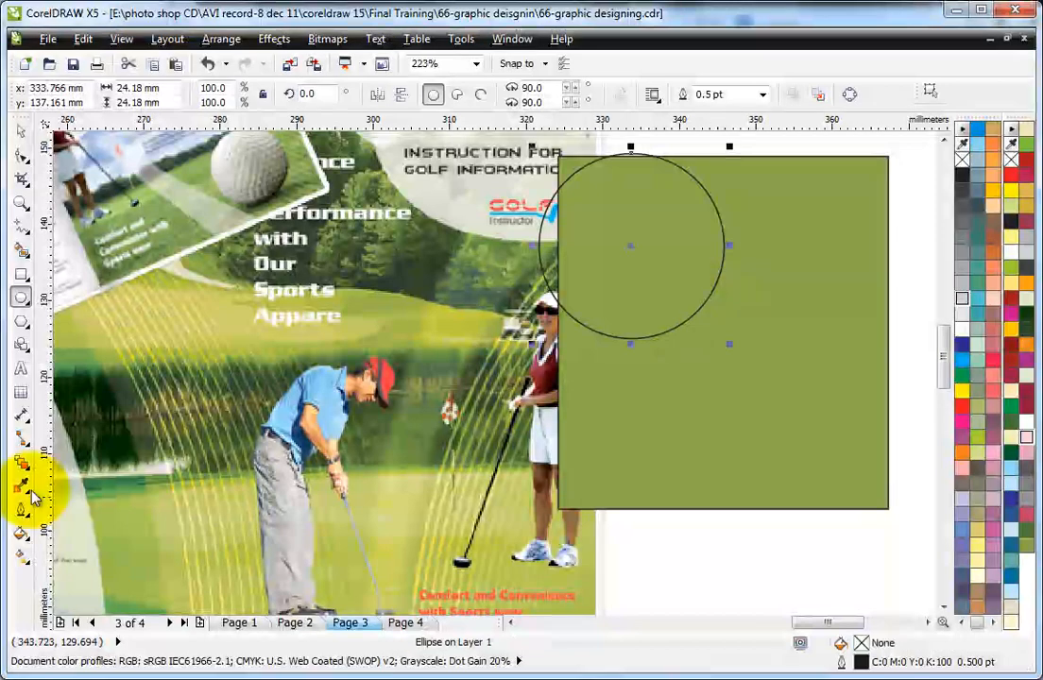
click(23, 487)
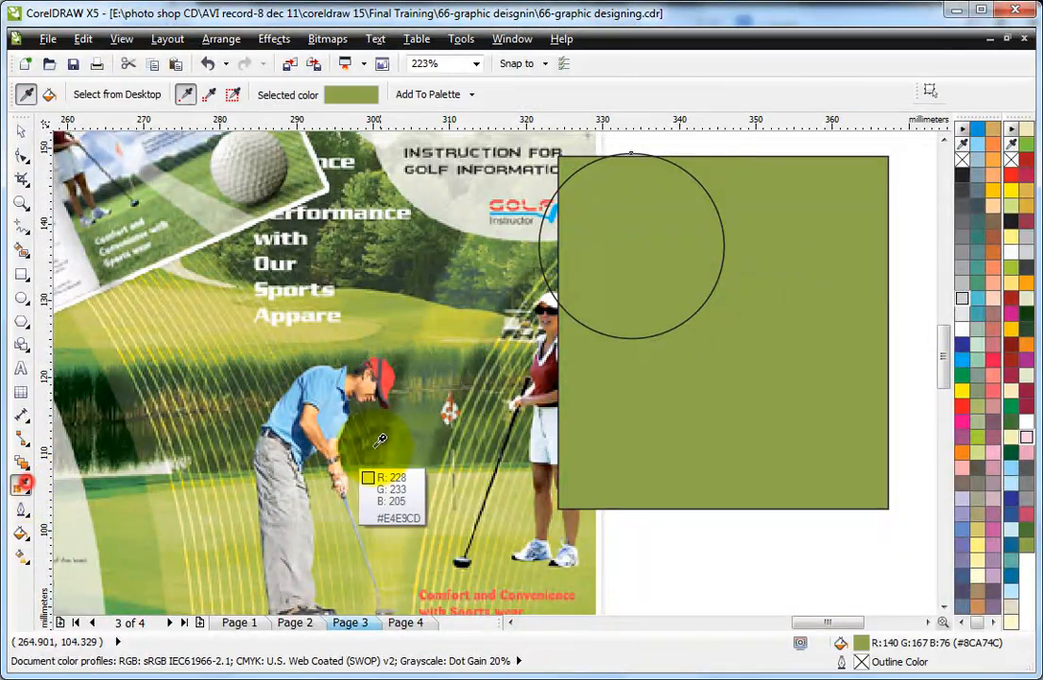
click(391, 372)
click(23, 486)
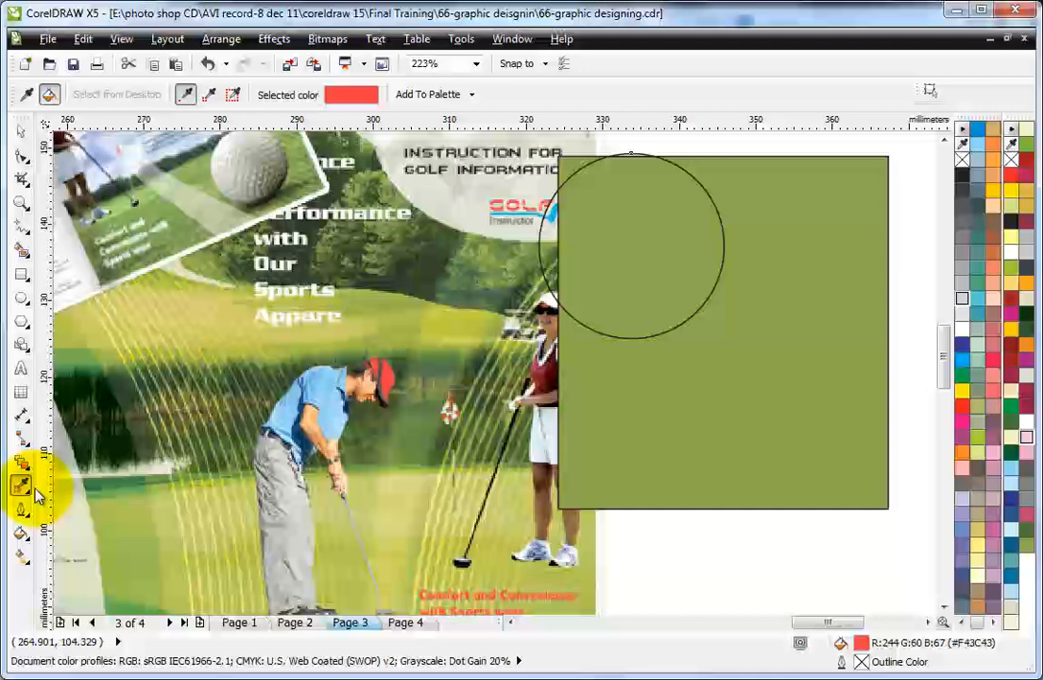
click(526, 373)
click(660, 233)
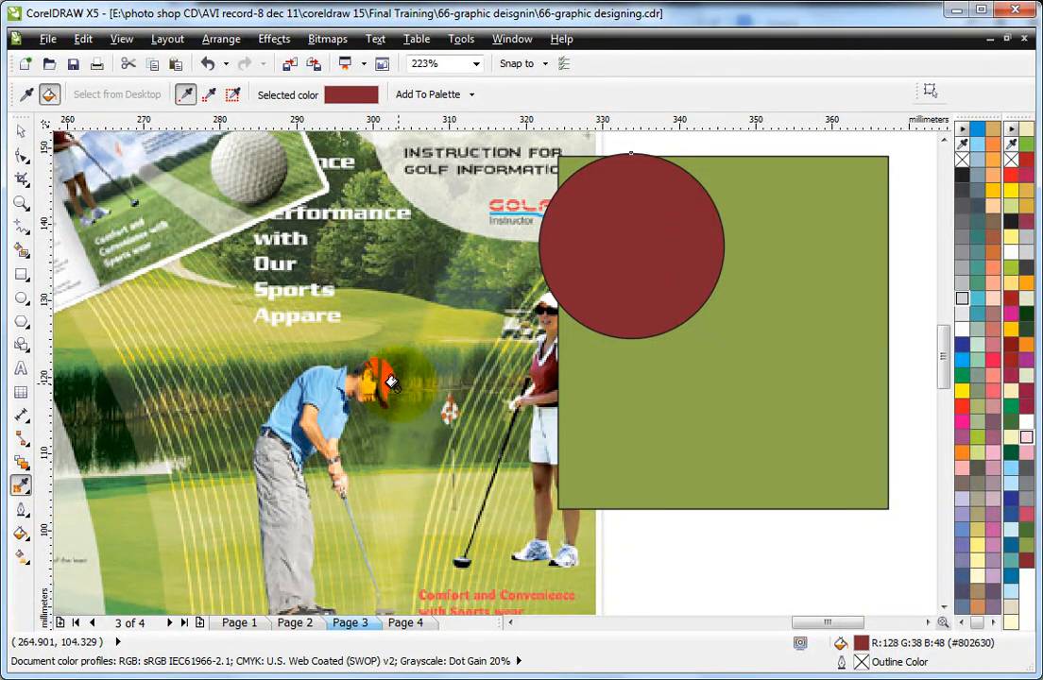
Step: Draw an ellipse about 38 by 20 mm over the rectangle's lower-right corner and fill it with yellow #D1D263 sampled from the golf image
click(20, 131)
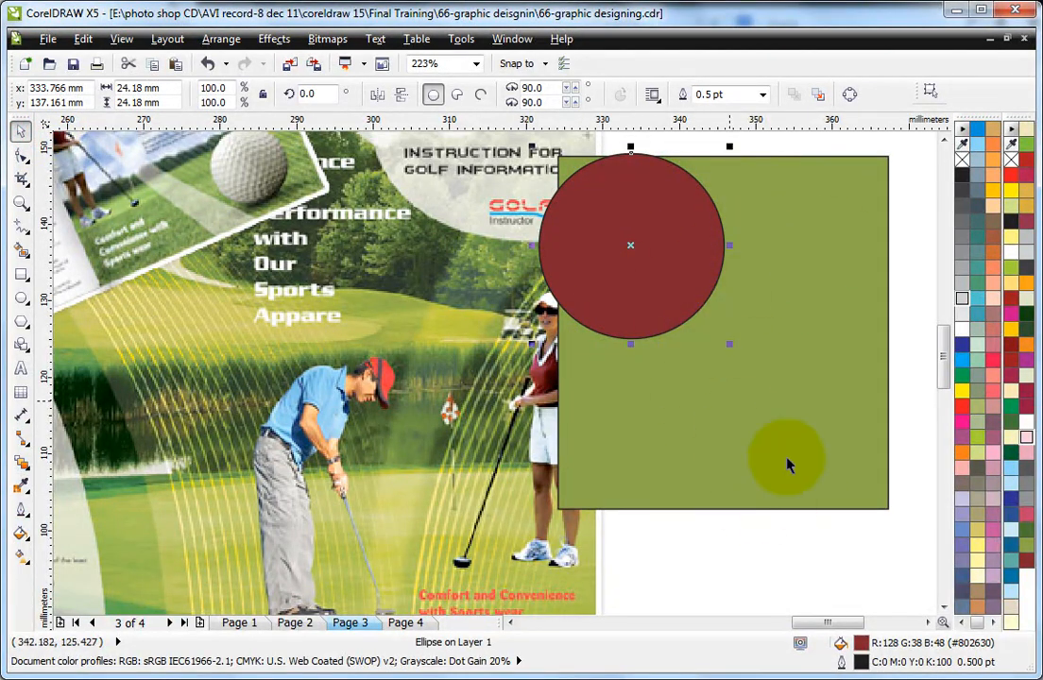
click(21, 298)
drag(619, 410, 906, 562)
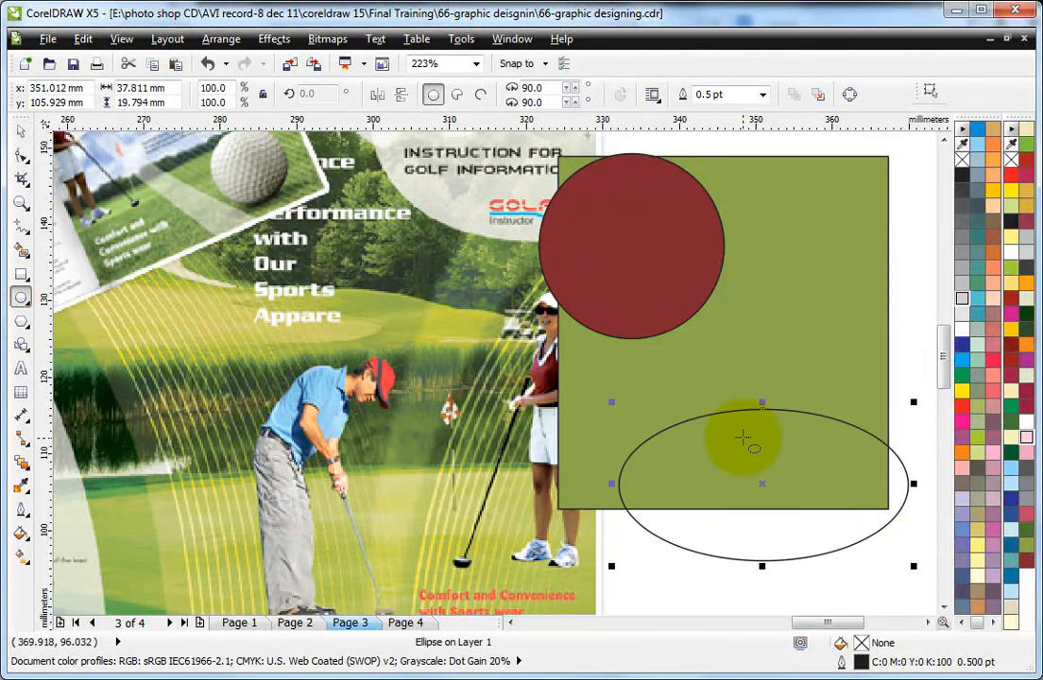
click(21, 484)
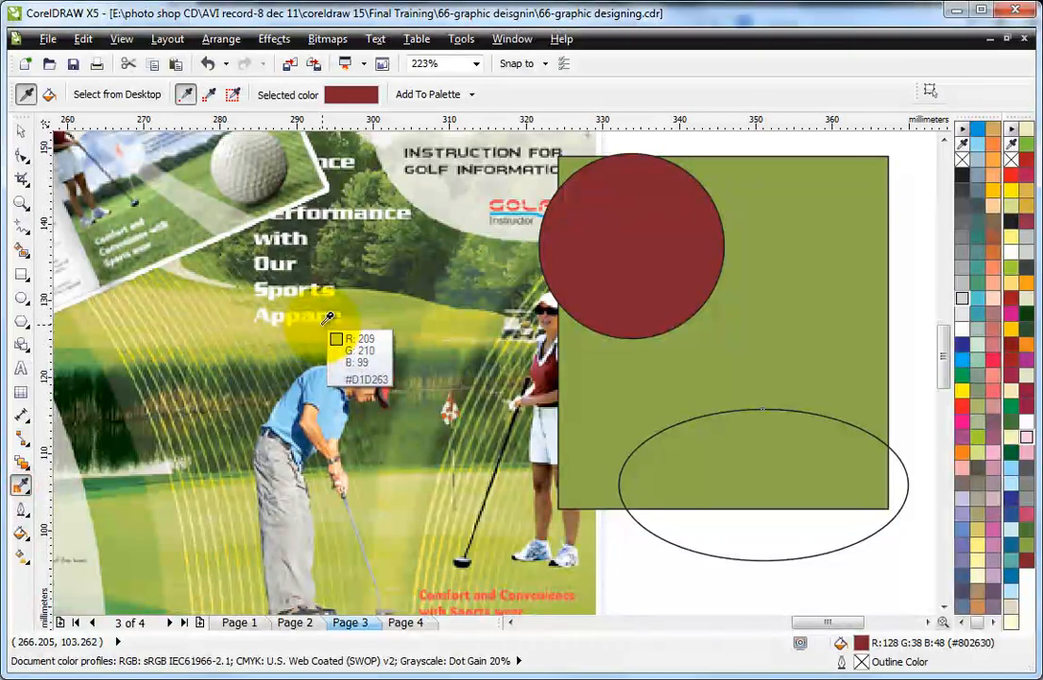
click(325, 324)
click(695, 464)
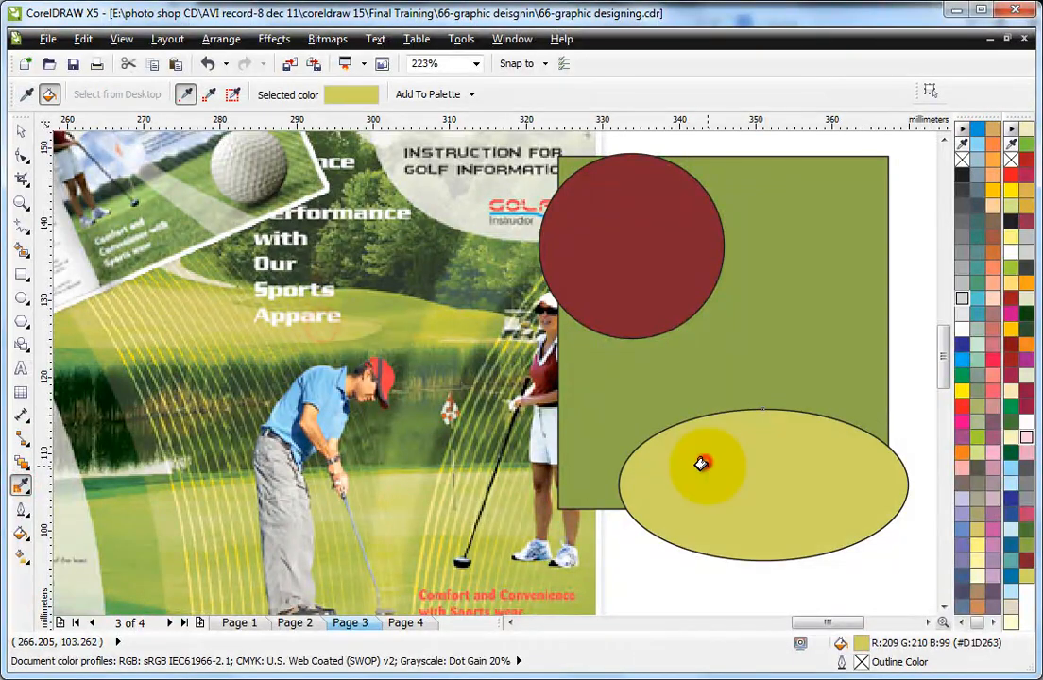
Step: Remove the outlines from the yellow ellipse and the dark red circle
click(20, 130)
click(773, 467)
shift+click(686, 302)
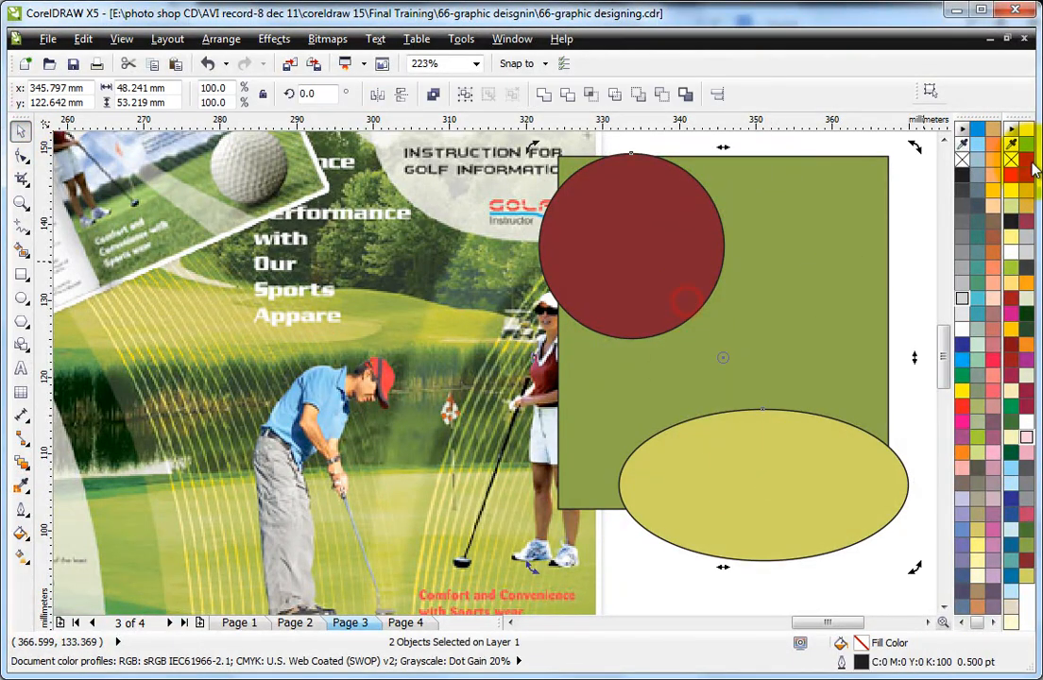
right_click(962, 160)
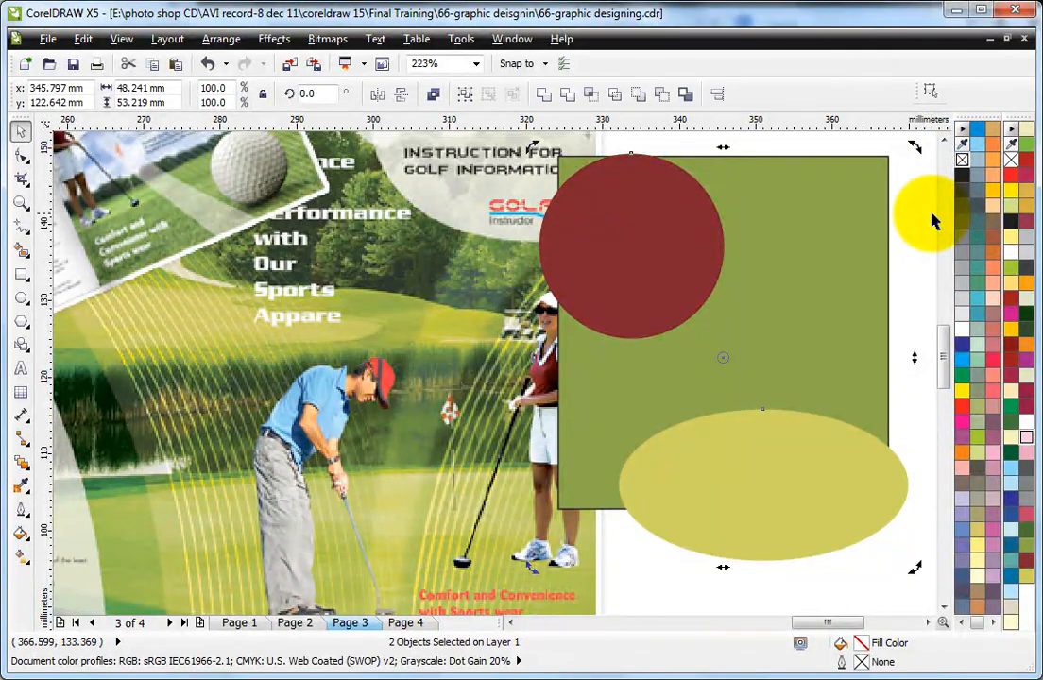
Step: Shrink the golf brochure image to 14.7% scale, about 28 by 25 mm, and place it over the olive rectangle's upper-left corner
click(354, 290)
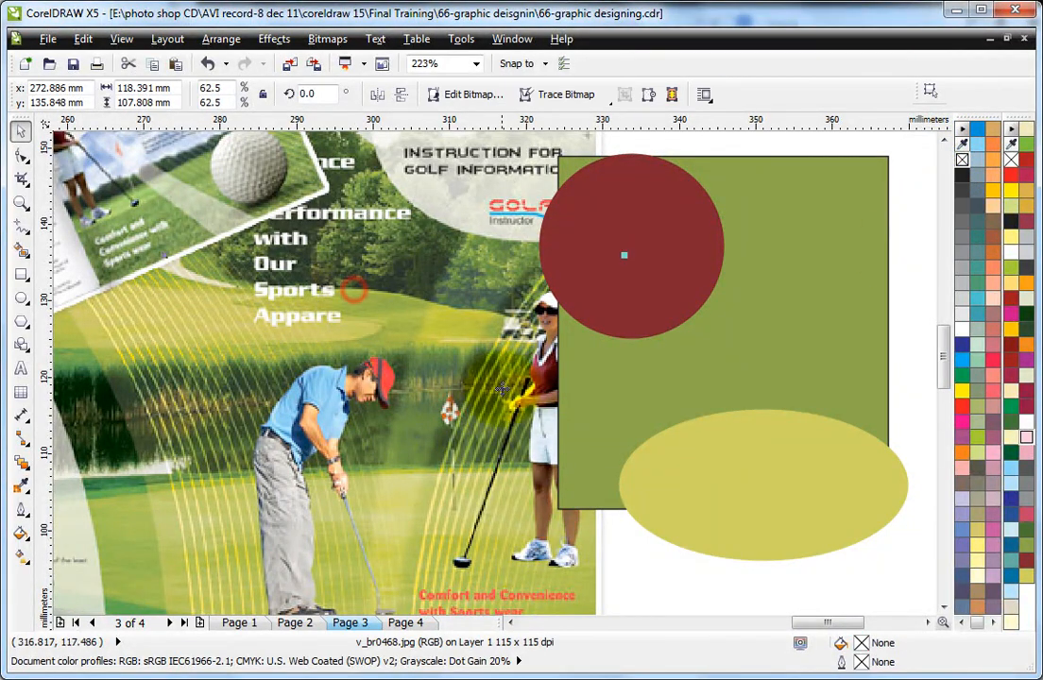
scroll(502, 382, down, 4)
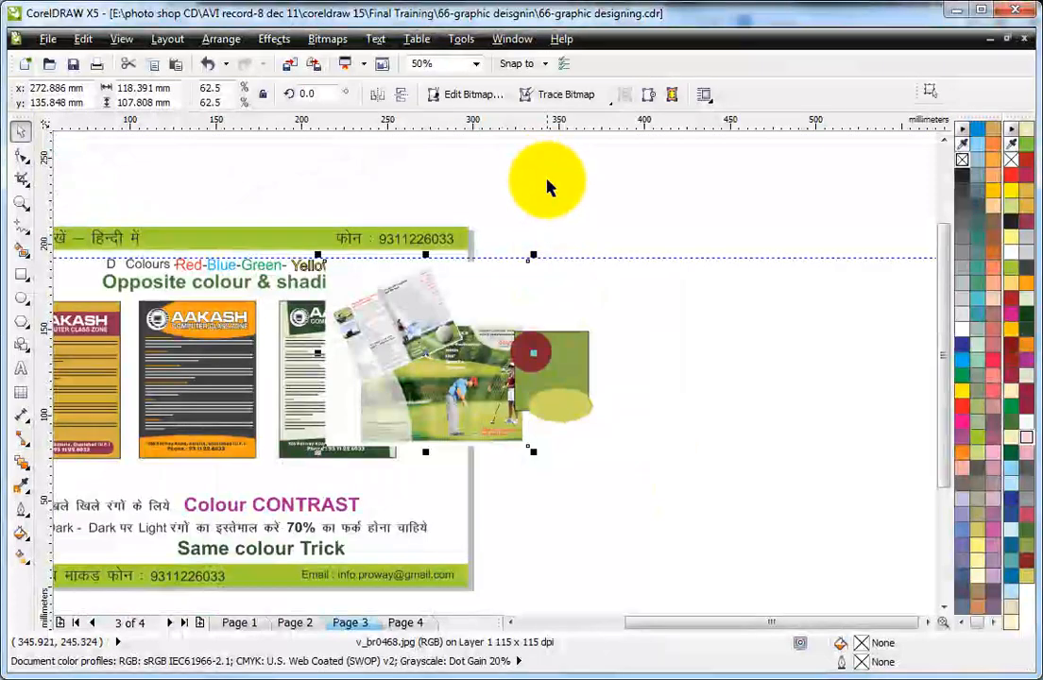
drag(531, 255, 502, 319)
drag(420, 361, 565, 355)
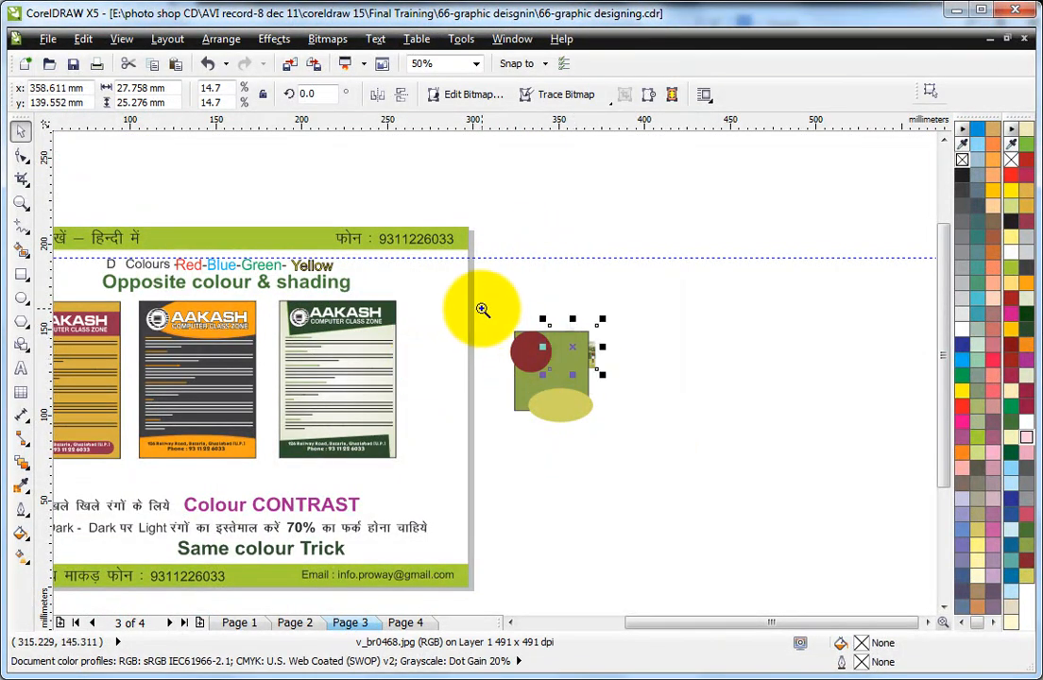
scroll(677, 453, up, 3)
drag(544, 316, 367, 258)
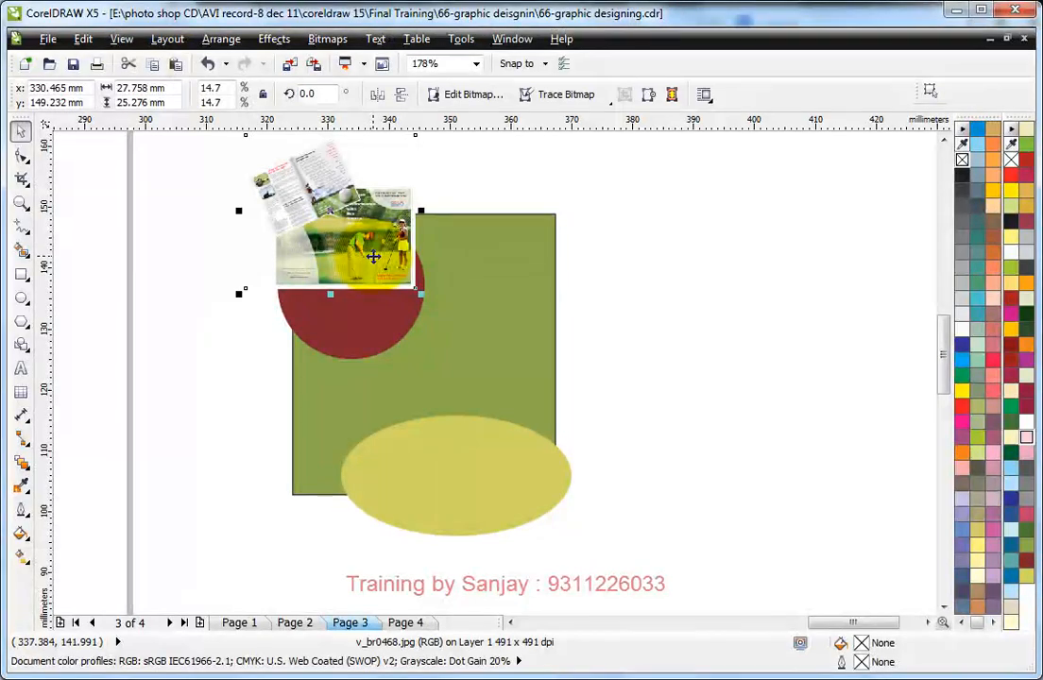
Step: PowerClip the golf brochure image inside the olive green rectangle
click(273, 39)
click(304, 294)
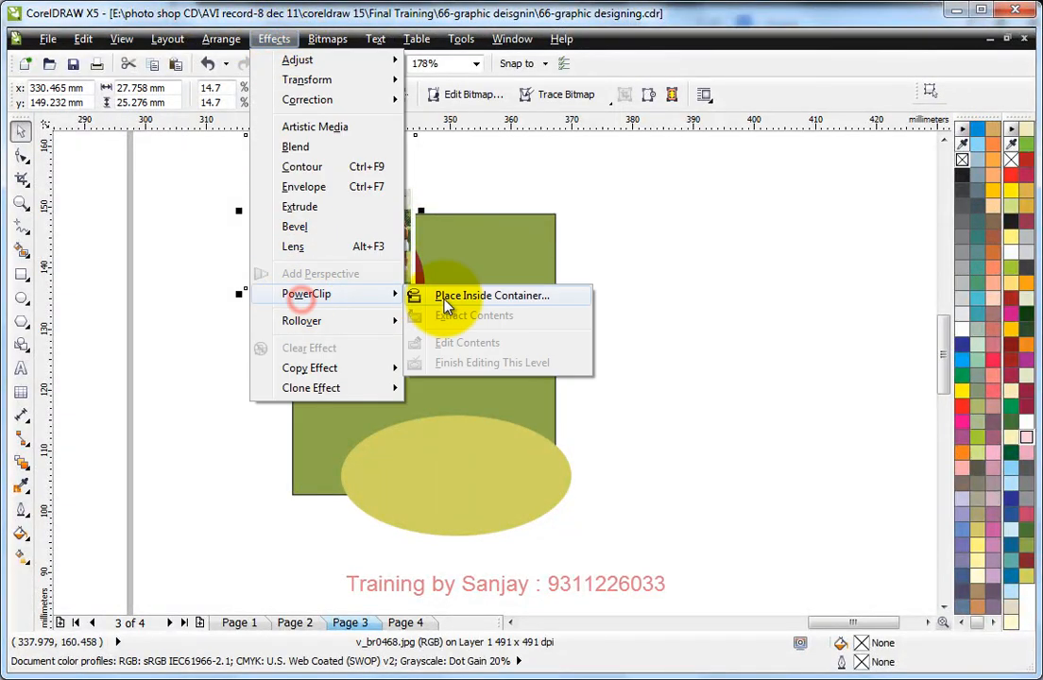
click(492, 295)
click(442, 297)
Step: Move the dark red circle toward the rectangle's upper middle, then PowerClip the circle and the yellow ellipse inside the rectangle
drag(357, 300, 452, 326)
shift+click(464, 477)
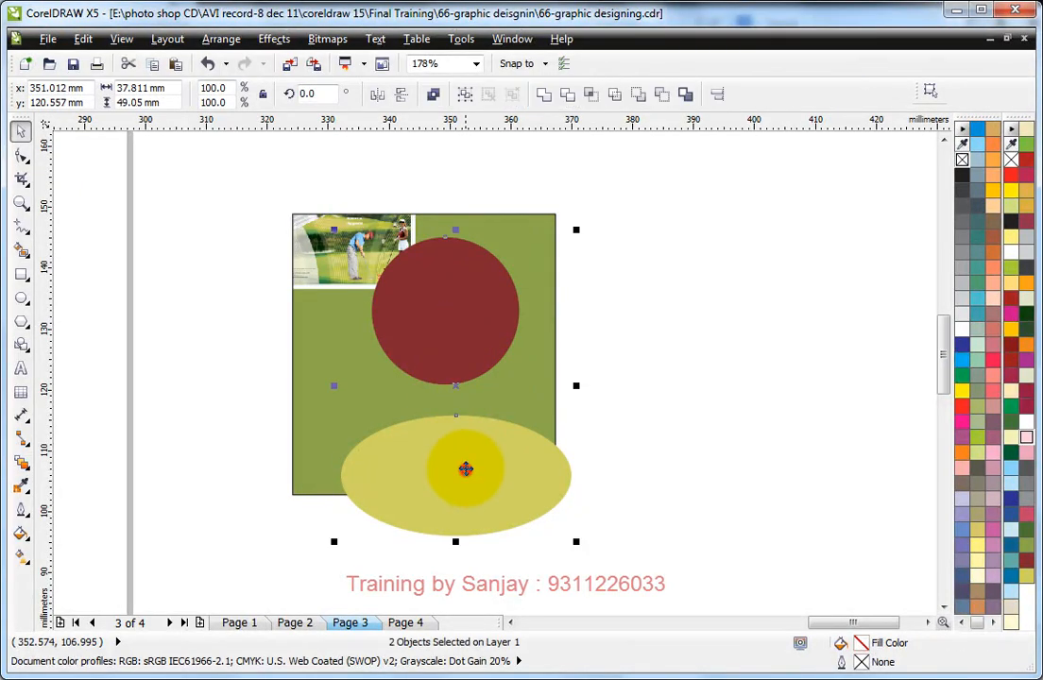
click(274, 39)
click(316, 294)
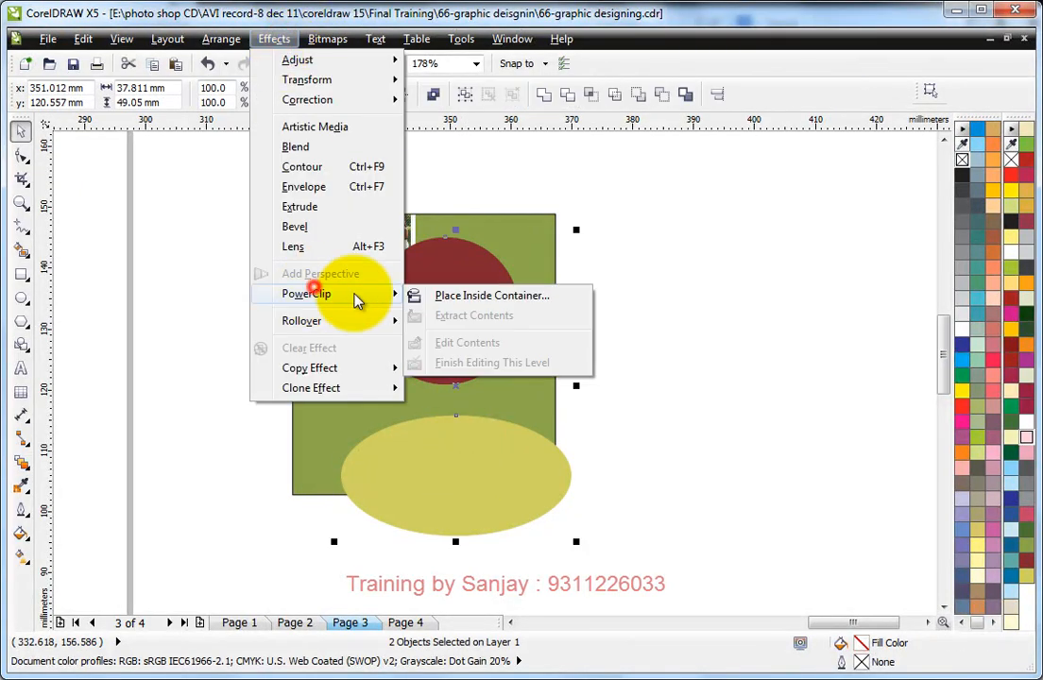
click(442, 295)
click(517, 233)
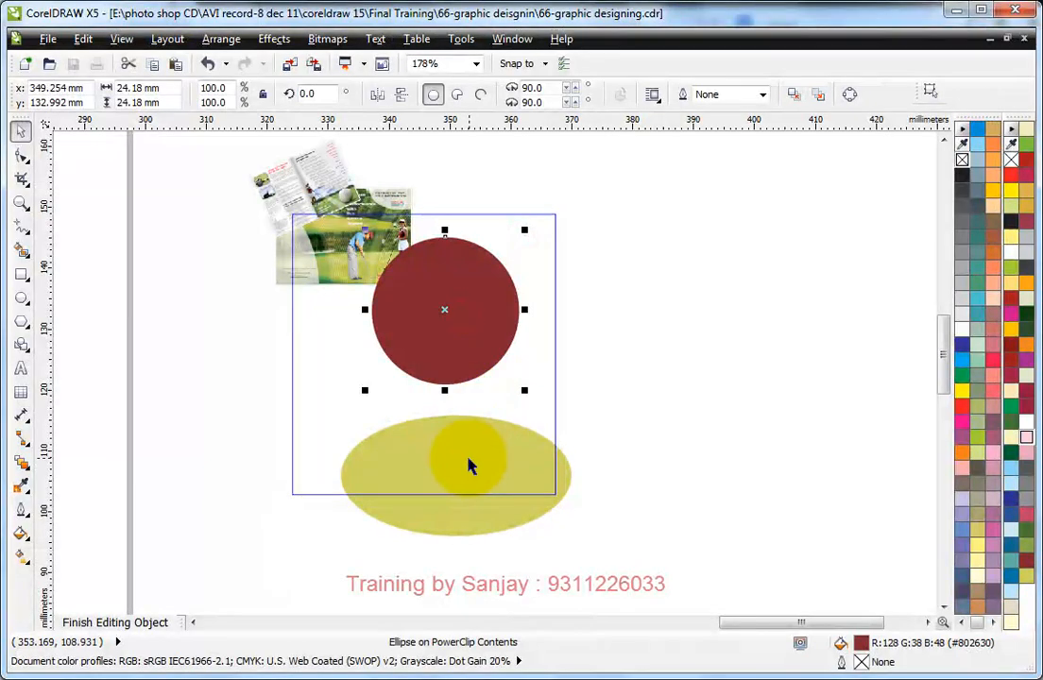
click(733, 321)
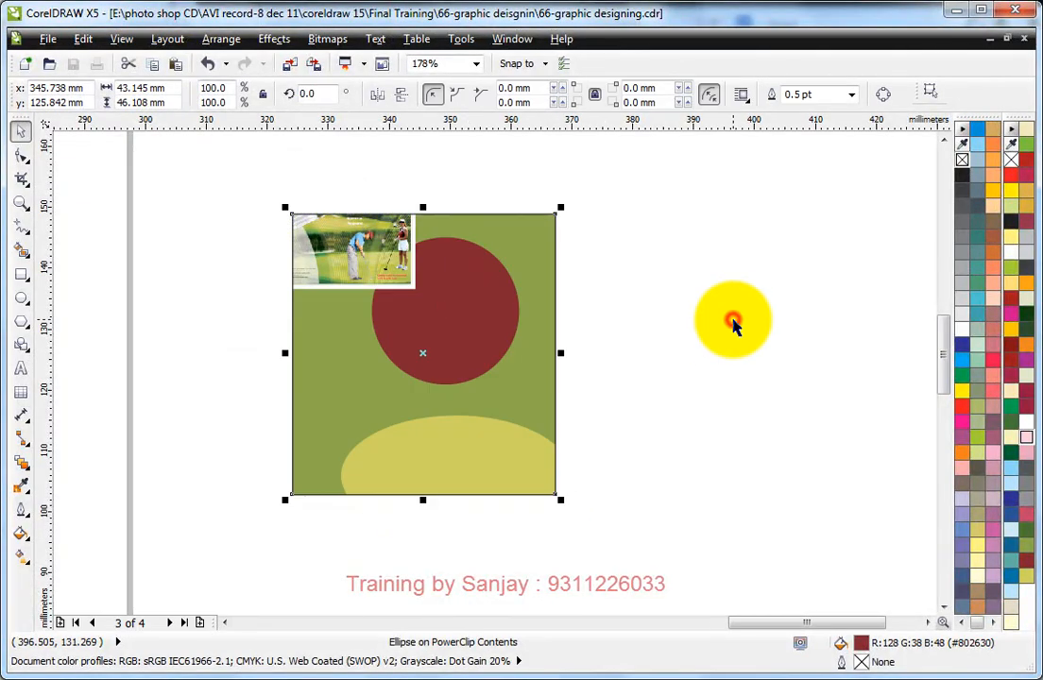
click(653, 314)
drag(245, 187, 594, 487)
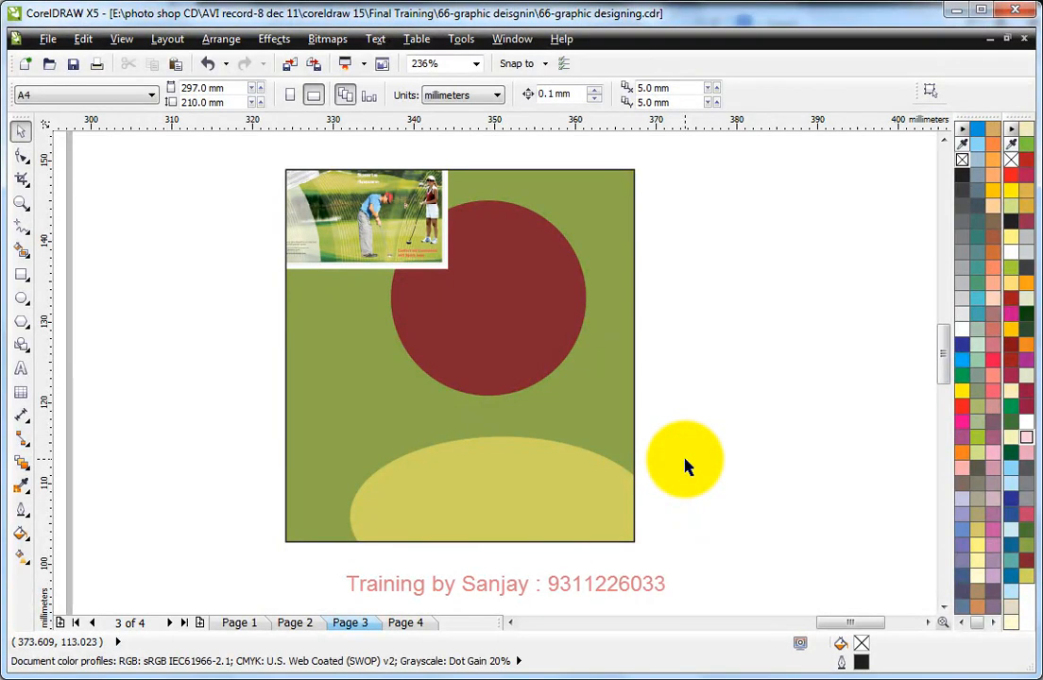
key(F4)
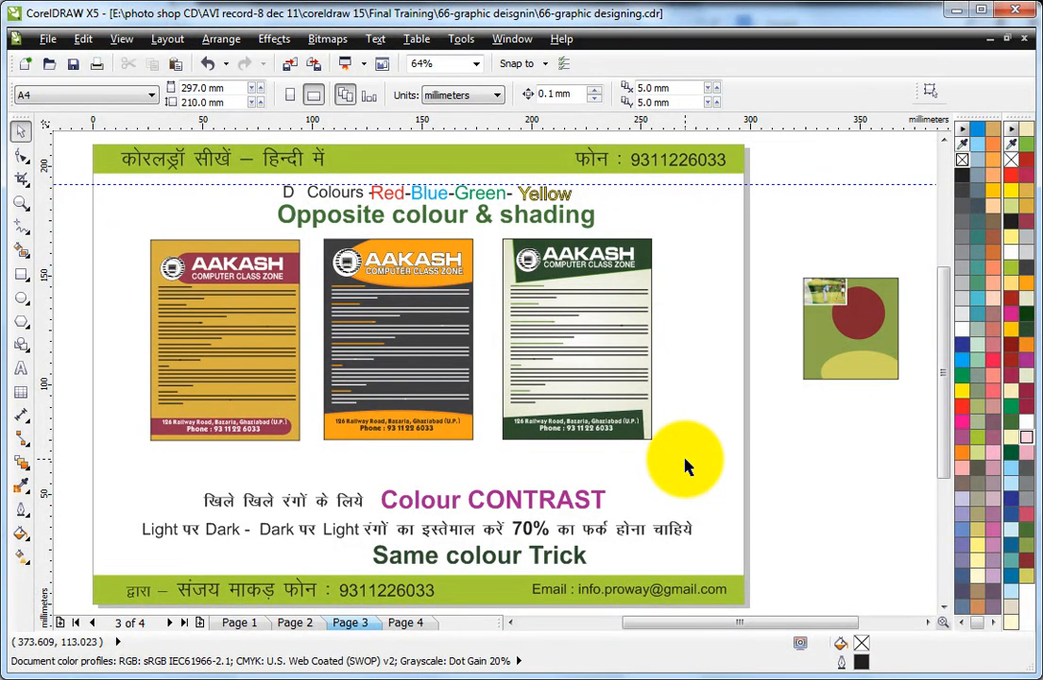
click(695, 321)
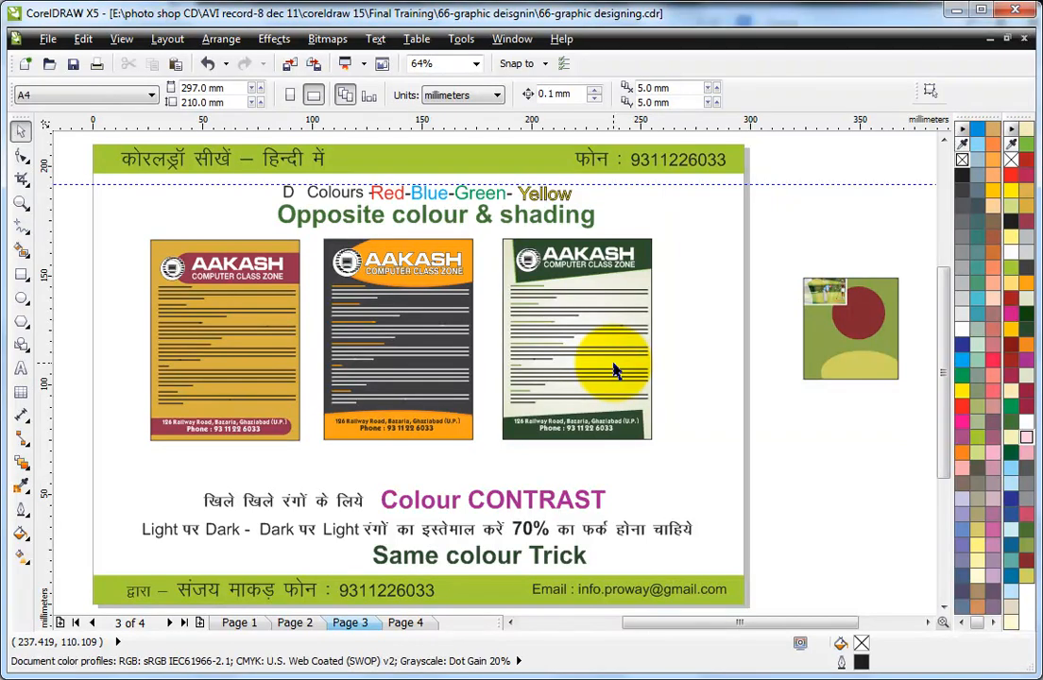
Step: Try the MoolBoran and MotterFemD fonts on the AAKASH title of the dark grey and orange leaflet
drag(113, 224, 671, 474)
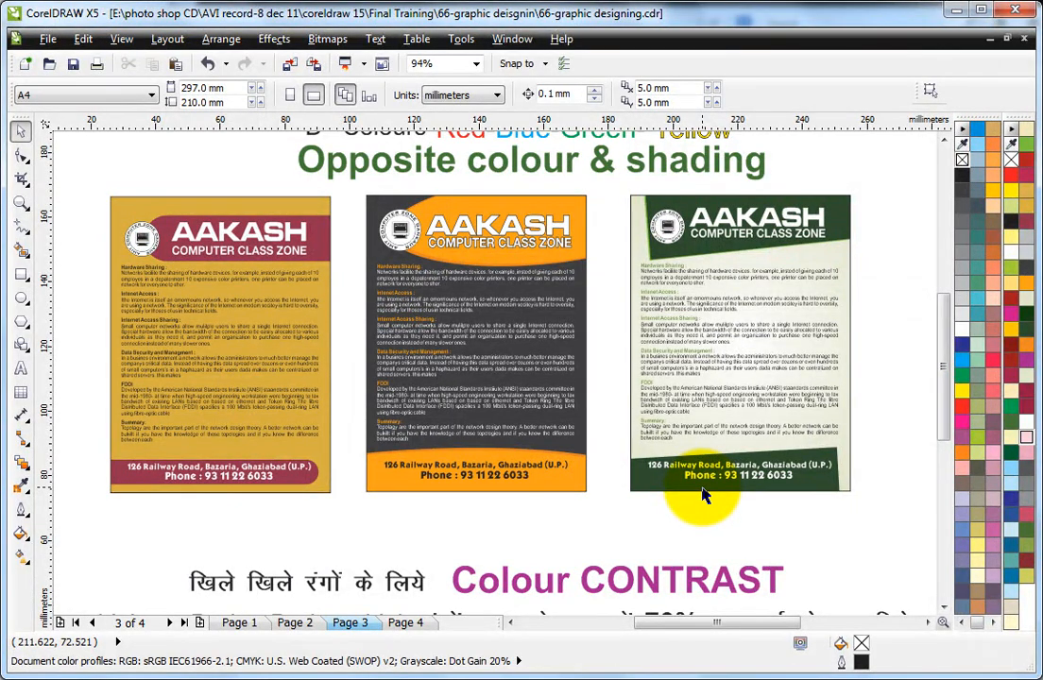
click(492, 230)
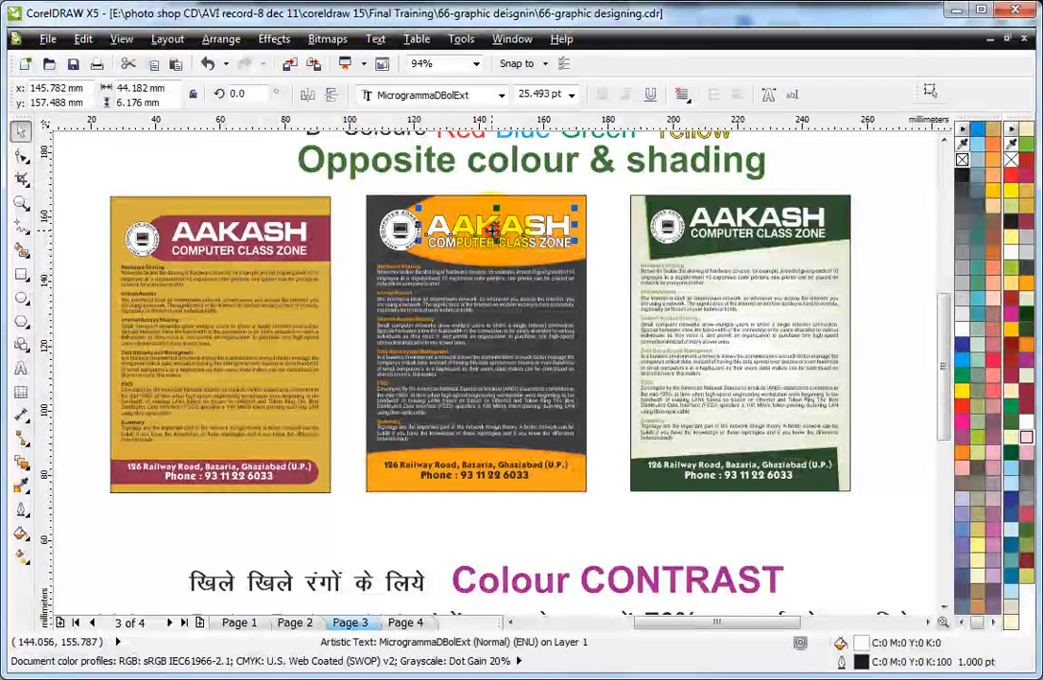
click(454, 96)
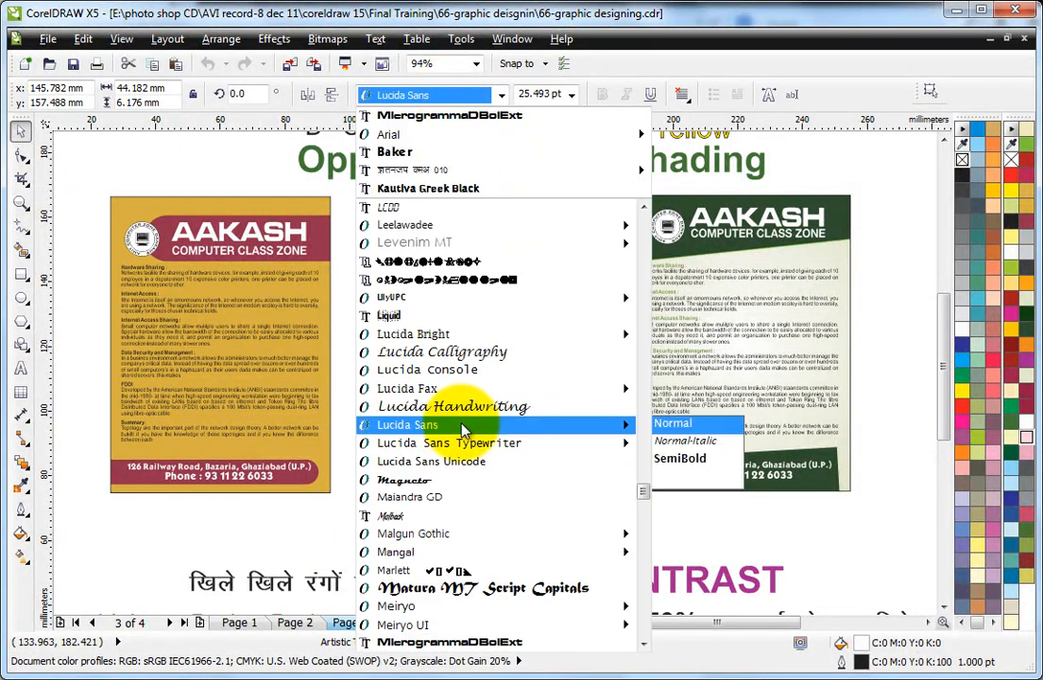
scroll(475, 507, down, 1)
scroll(475, 507, down, 5)
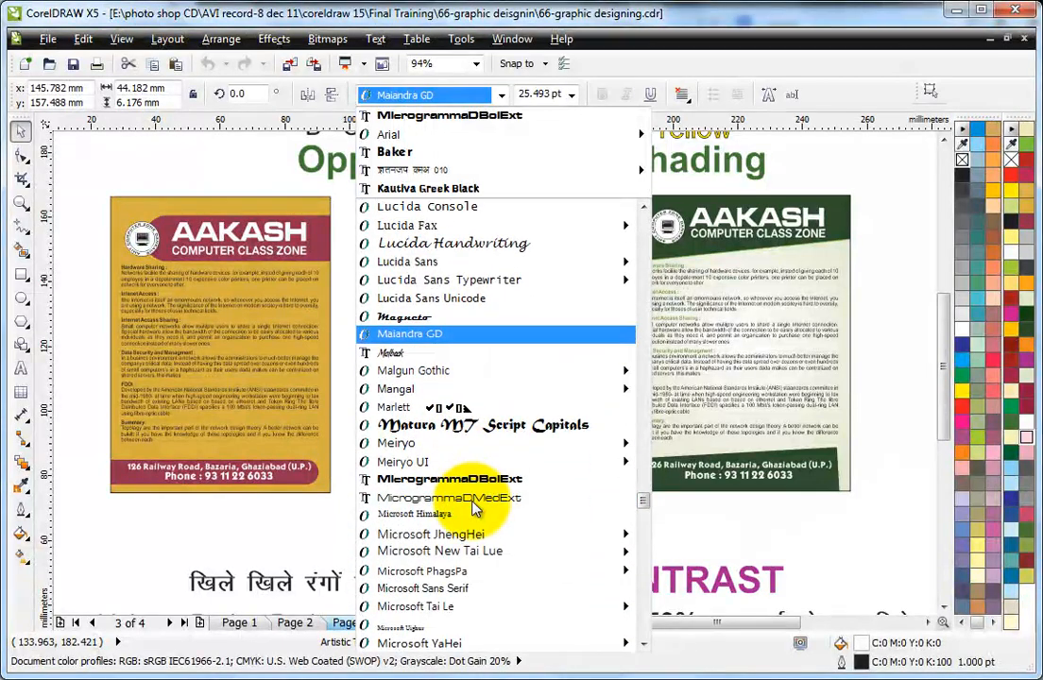
scroll(475, 507, down, 4)
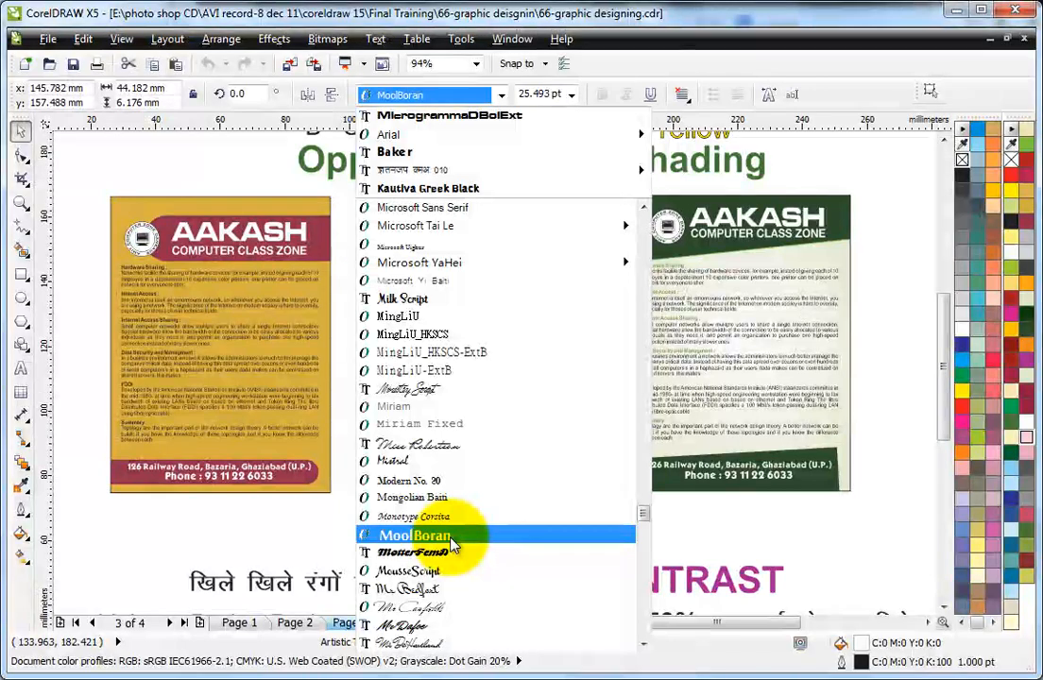
click(451, 536)
click(444, 95)
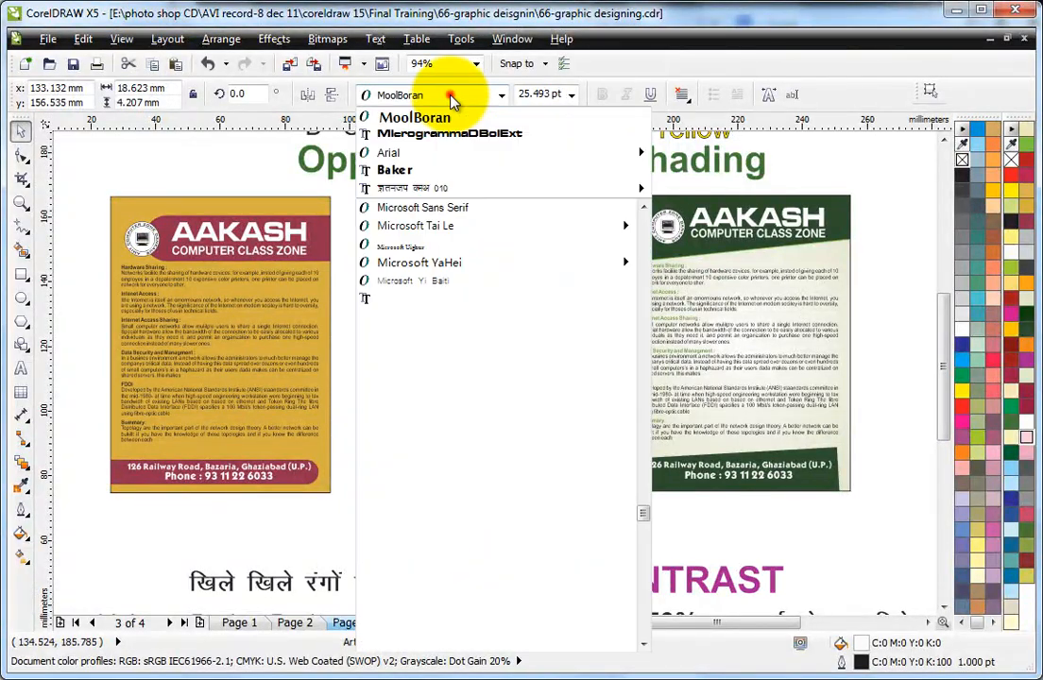
click(433, 553)
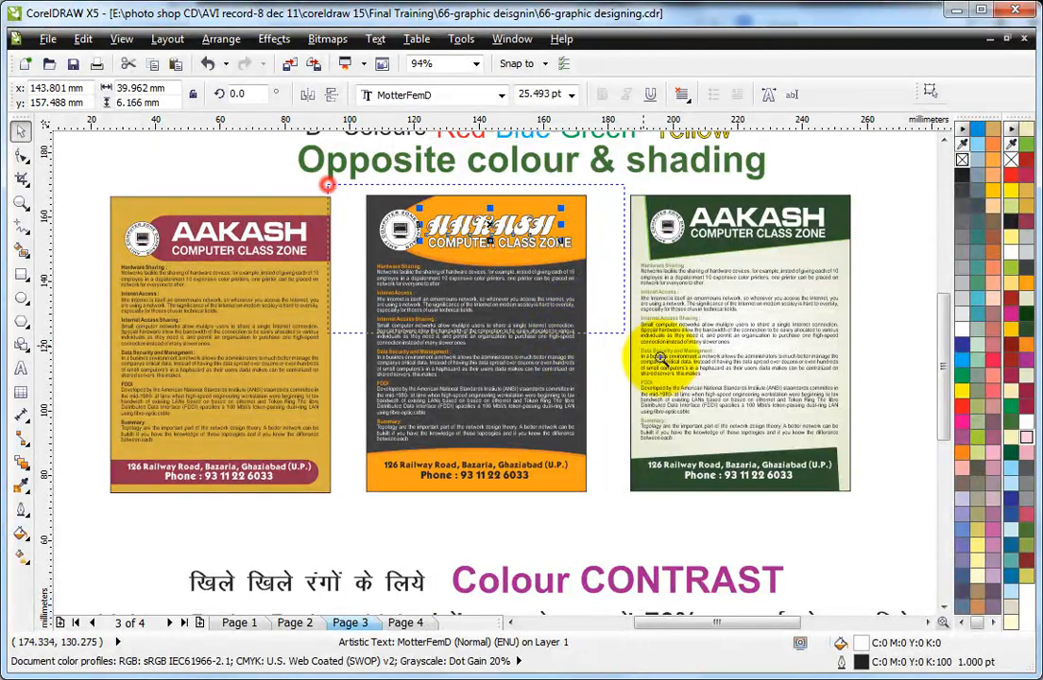
Step: Try the Nasalization font on the dark grey leaflet's AAKASH title and enlarge the title to about 34.6 pt, about 41 mm wide
scroll(661, 363, up, 3)
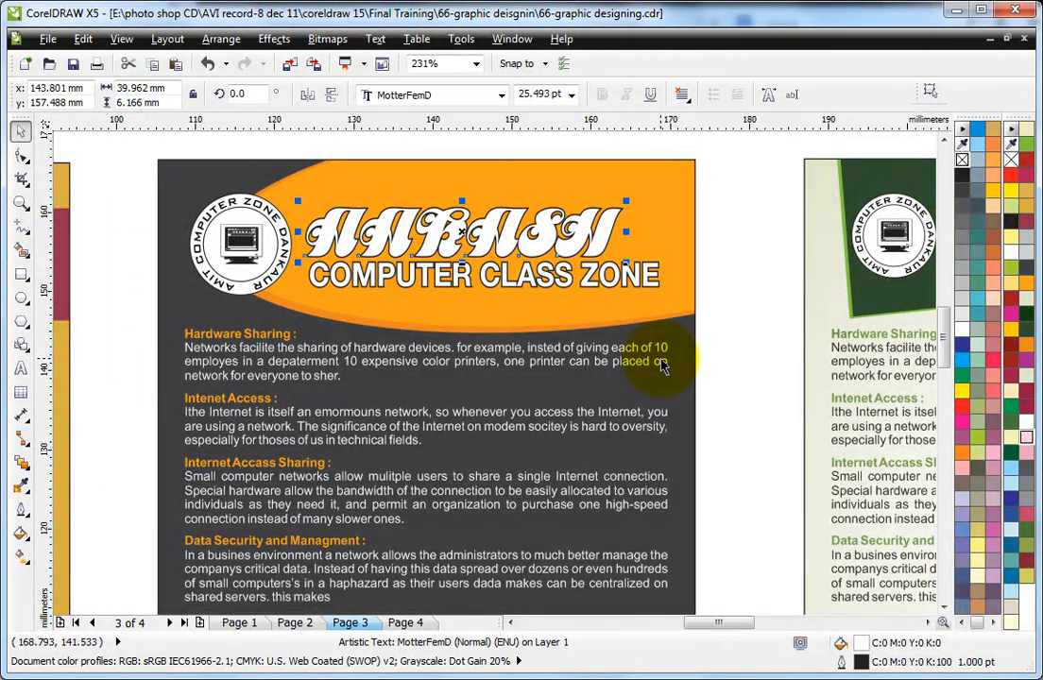
click(439, 94)
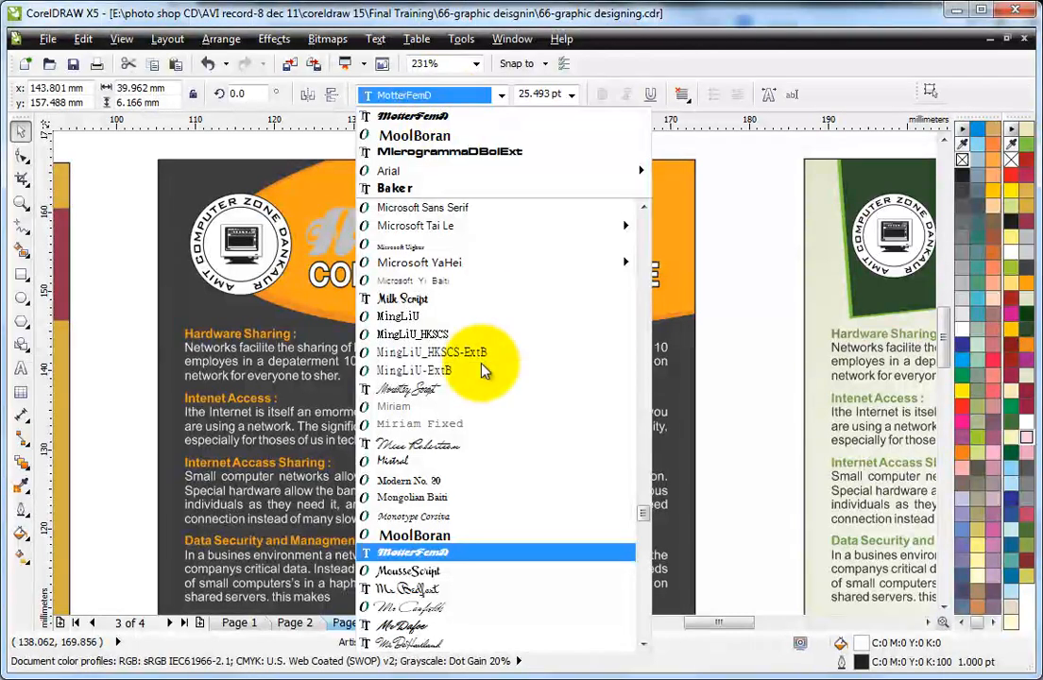
scroll(482, 371, down, 3)
scroll(482, 370, down, 6)
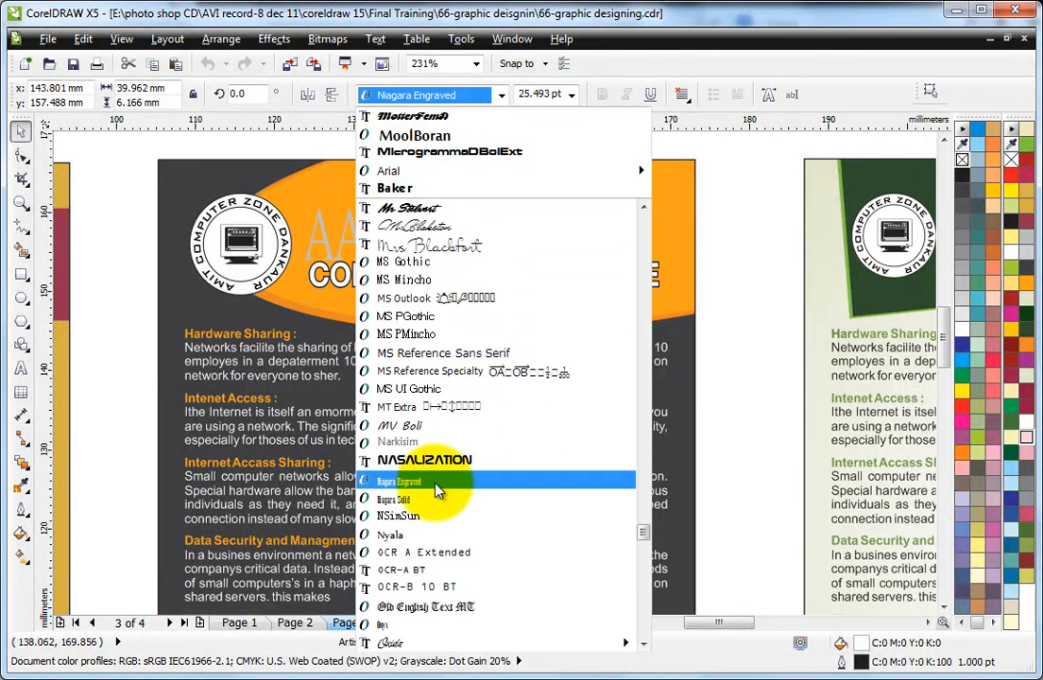
click(440, 461)
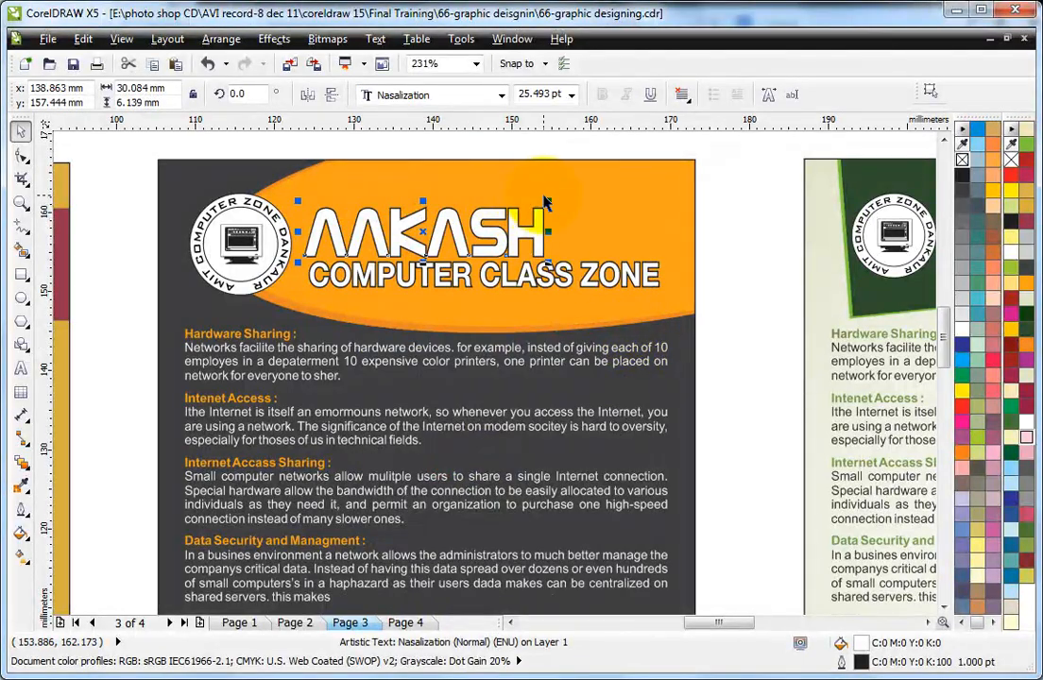
drag(548, 201, 629, 148)
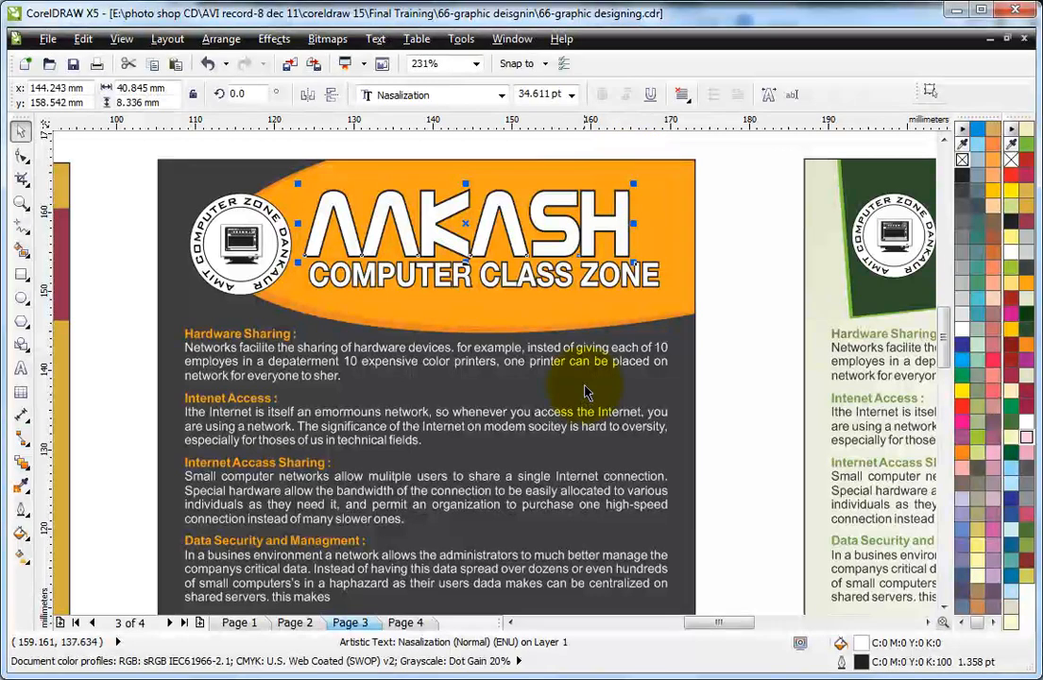
Step: Set the dark grey leaflet's AAKASH title in Plump MT and scale it to about 30.6 pt, about 44 mm wide, above COMPUTER CLASS ZONE
click(436, 95)
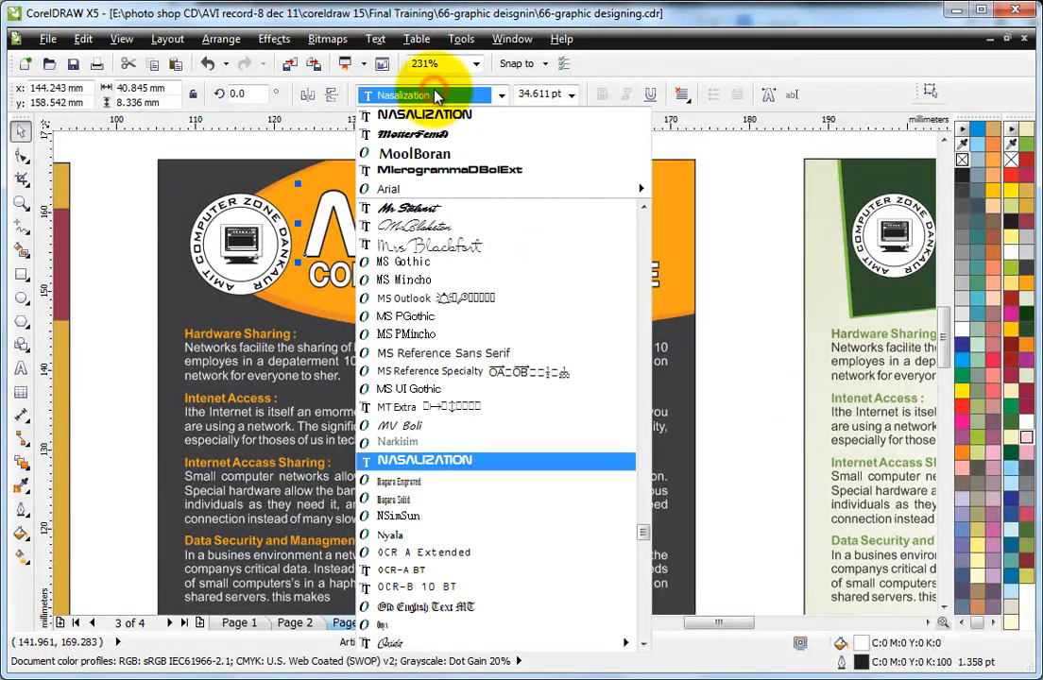
scroll(501, 526, down, 5)
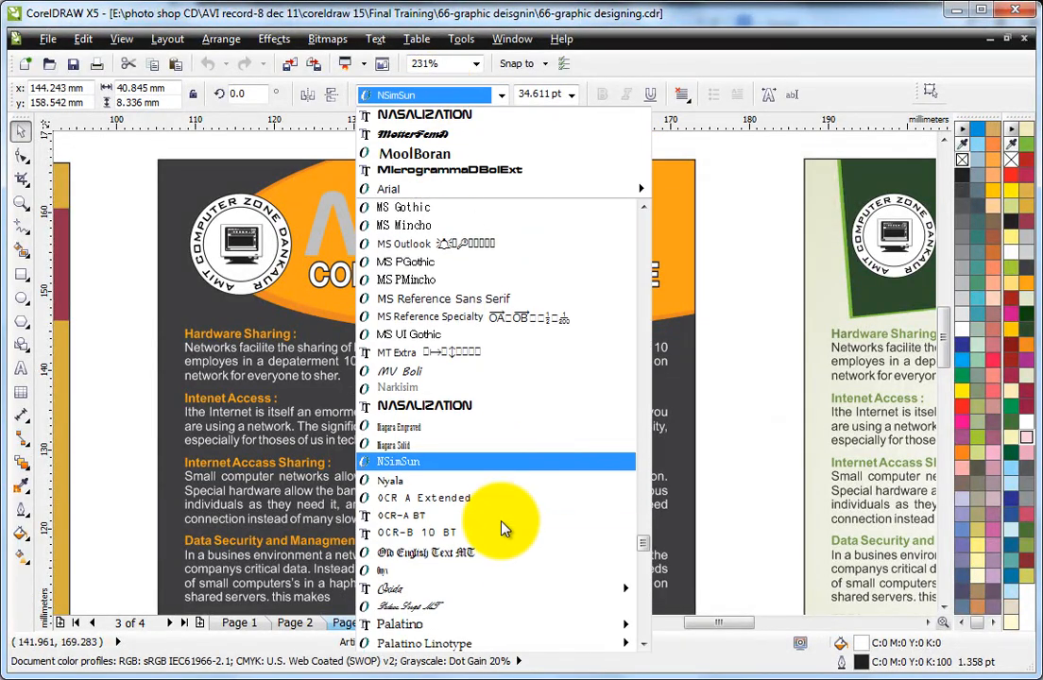
click(457, 588)
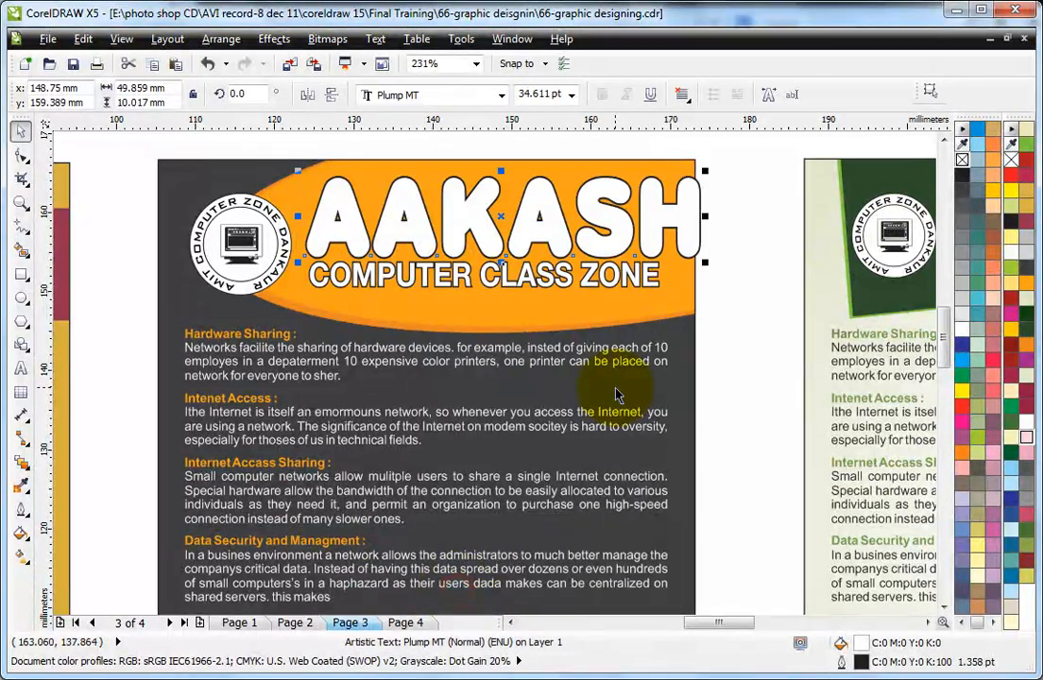
drag(708, 170, 664, 166)
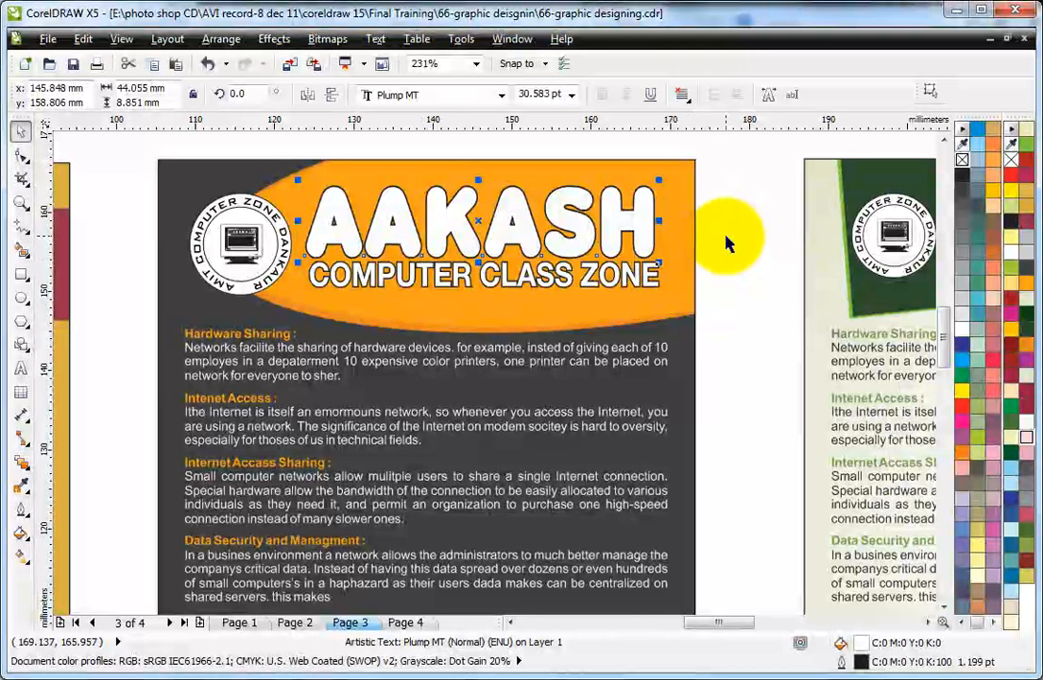
click(726, 237)
click(577, 290)
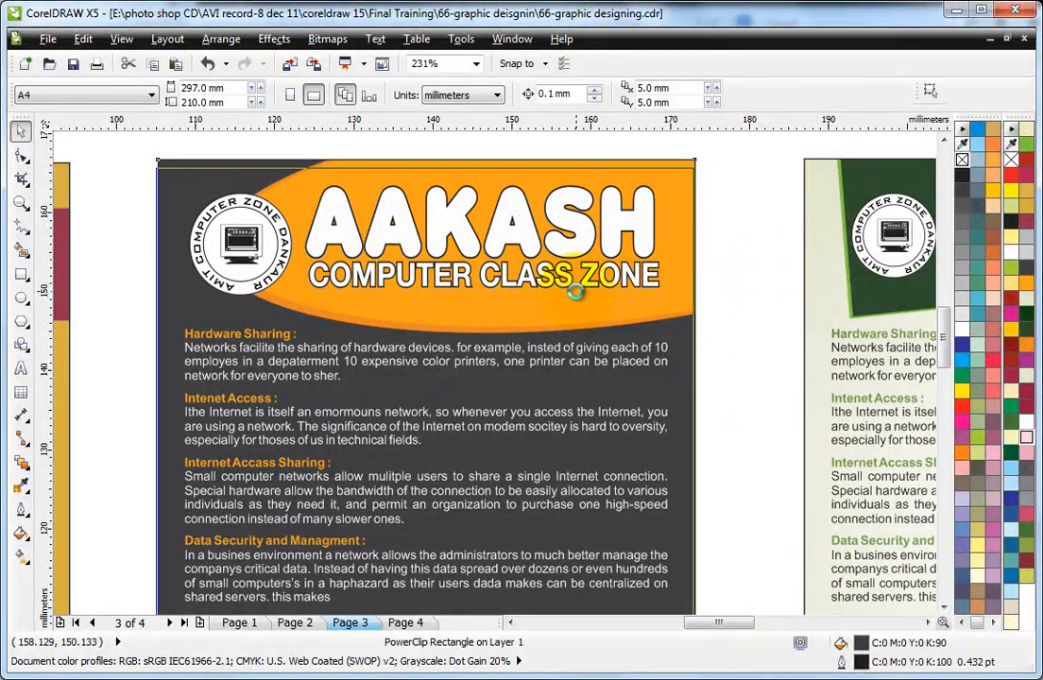
Step: Move the COMPUTER CLASS ZONE line about 1.3 mm down, away from the AAKASH title on the dark grey leaflet
click(609, 279)
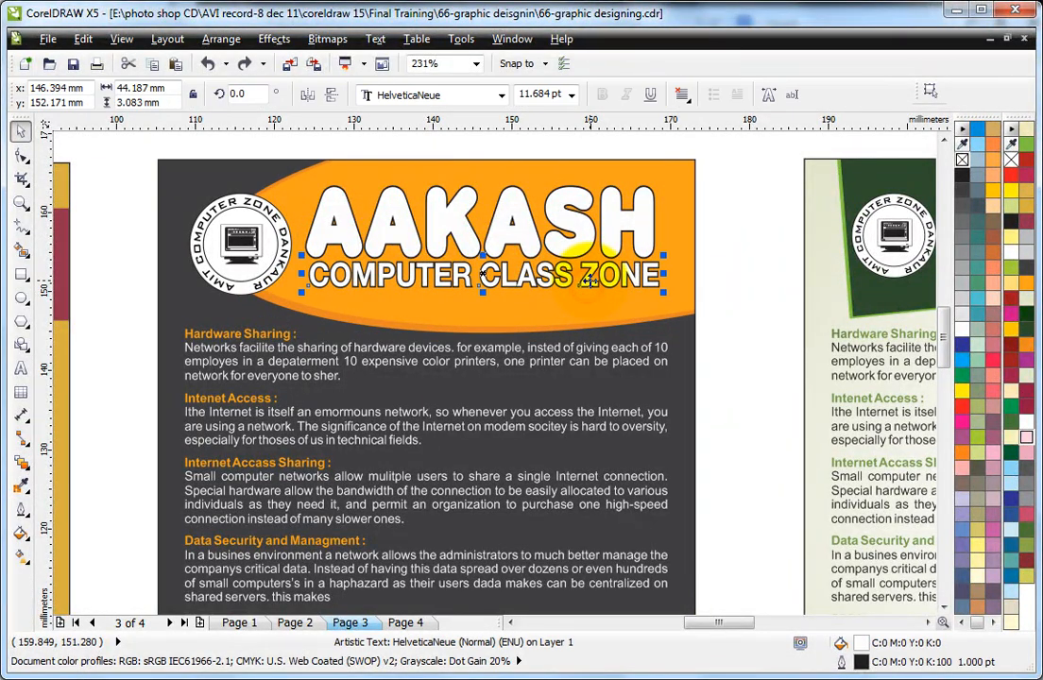
drag(587, 281, 585, 290)
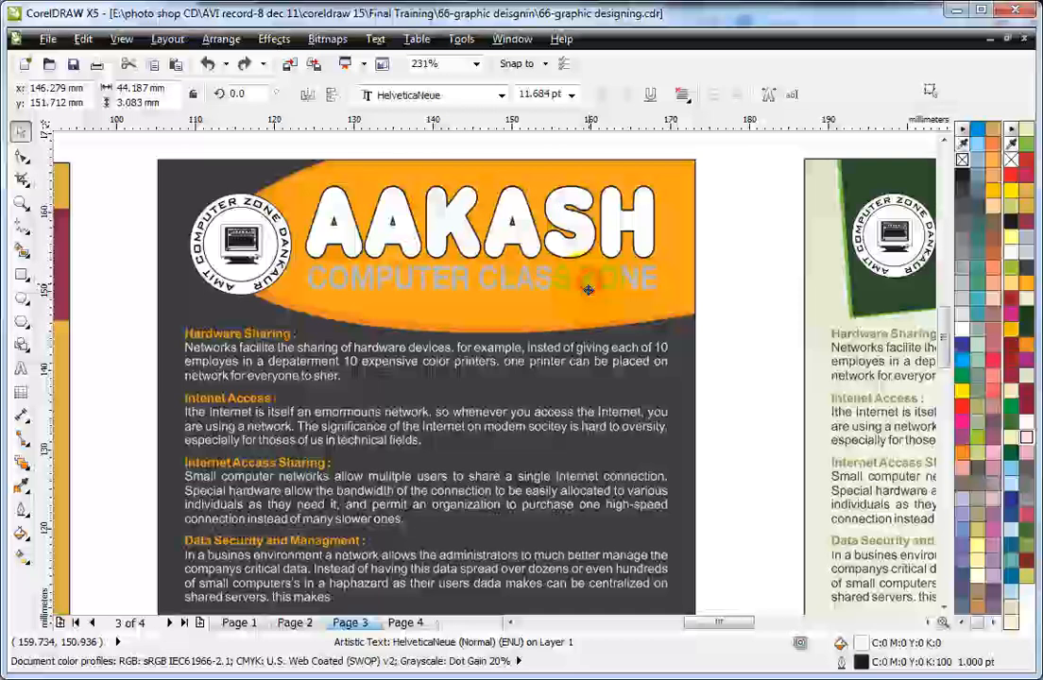
click(530, 248)
scroll(529, 238, down, 2)
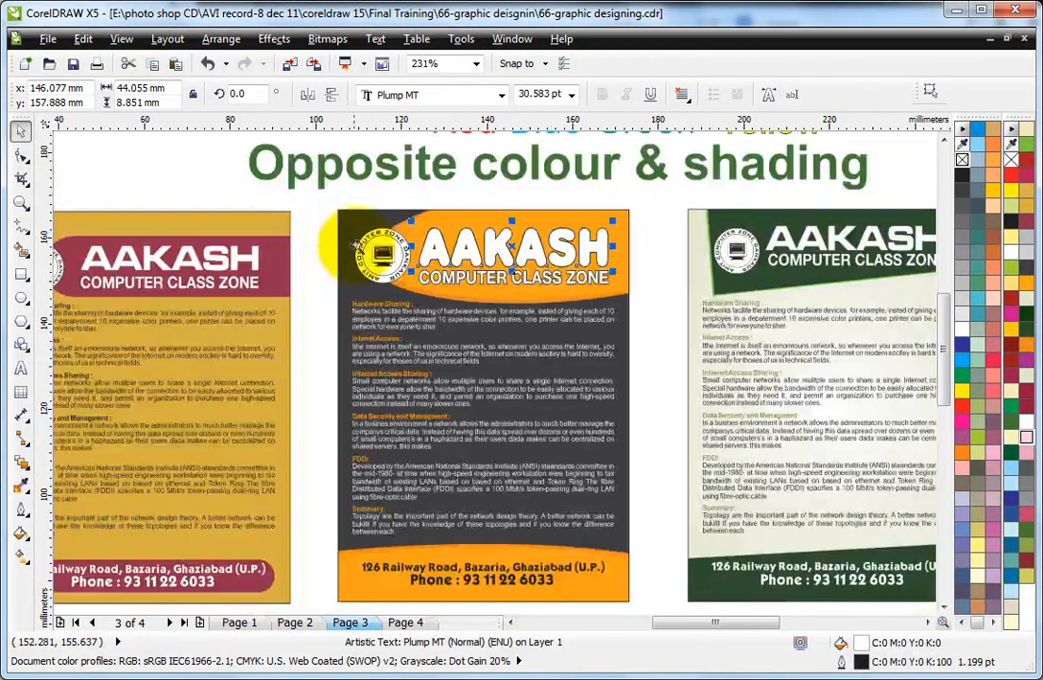
scroll(510, 217, up, 2)
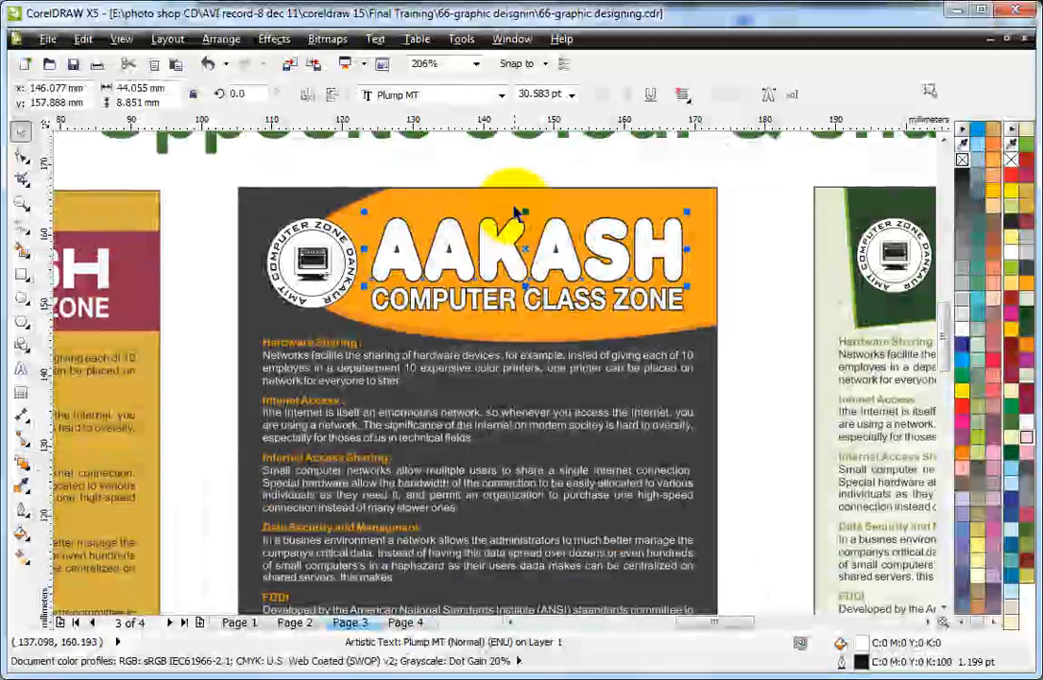
Step: Open the dark grey leaflet's PowerClip contents and mirror the two orange header ellipses horizontally
click(513, 205)
ctrl+click(532, 199)
click(471, 241)
shift+click(501, 244)
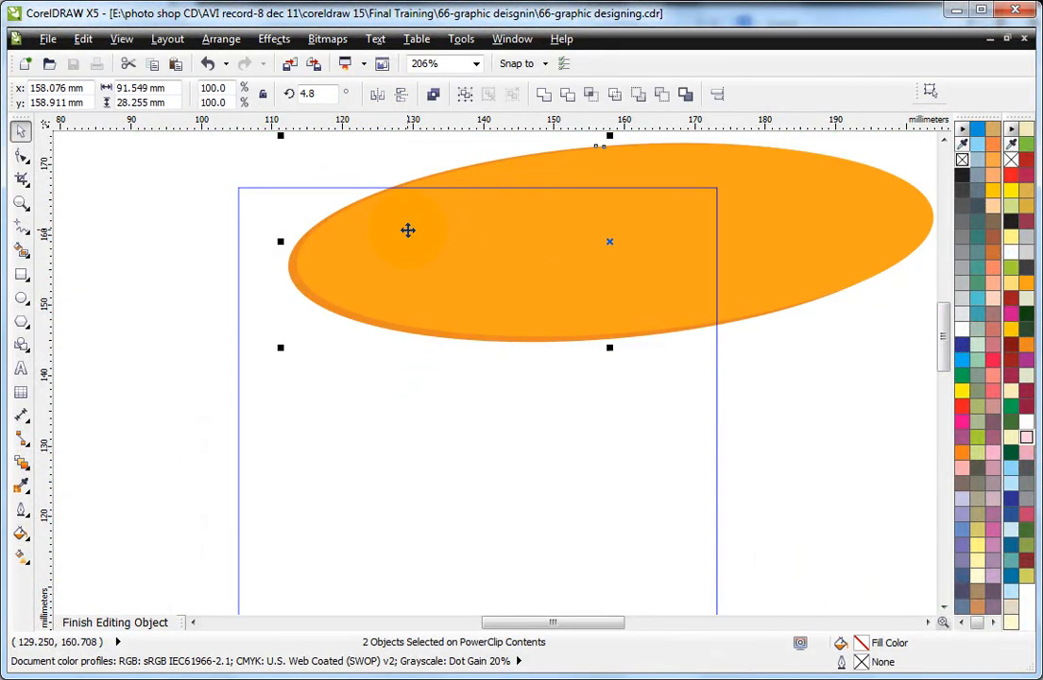
click(167, 167)
click(462, 254)
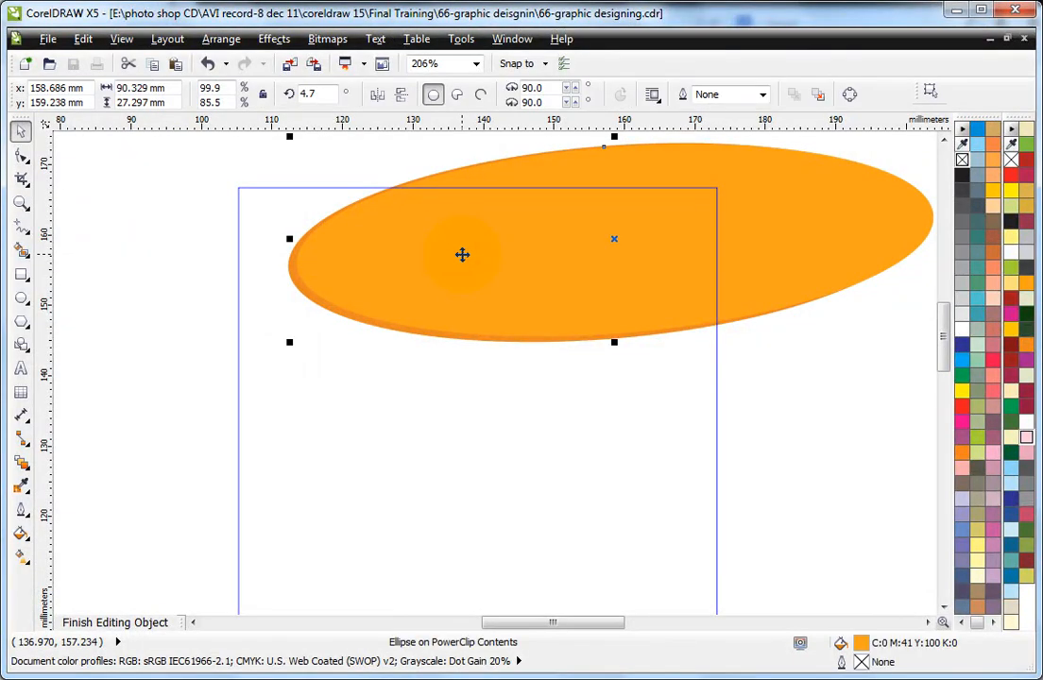
shift+click(462, 255)
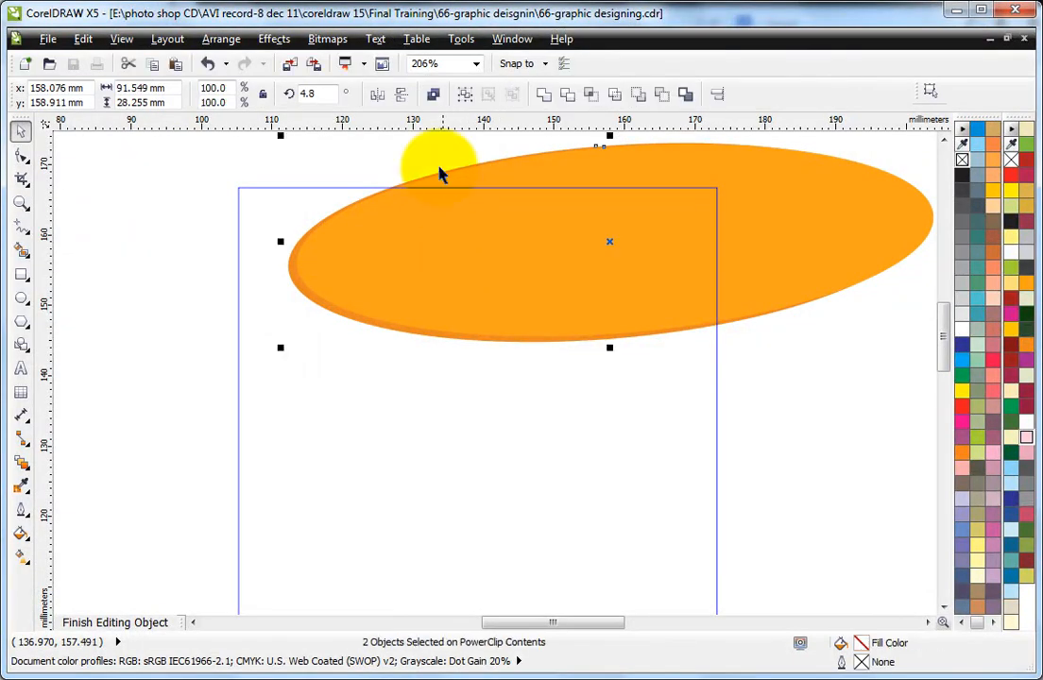
click(377, 94)
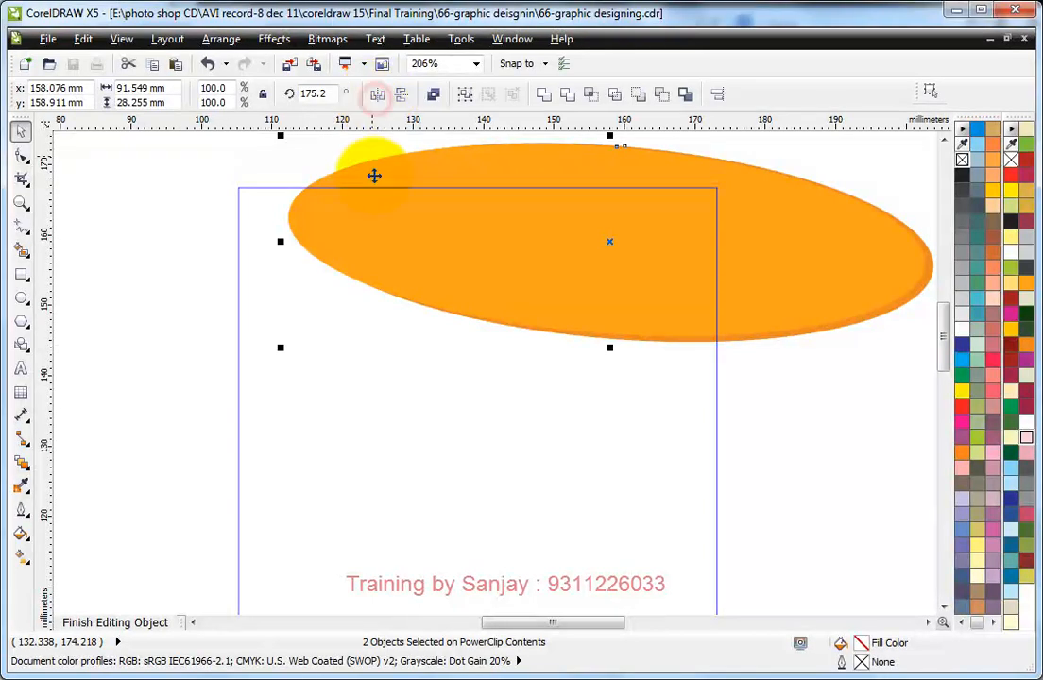
Step: Move the mirrored ellipses about 42 mm left, over the page's left edge, and finish editing the PowerClip
drag(645, 265, 356, 270)
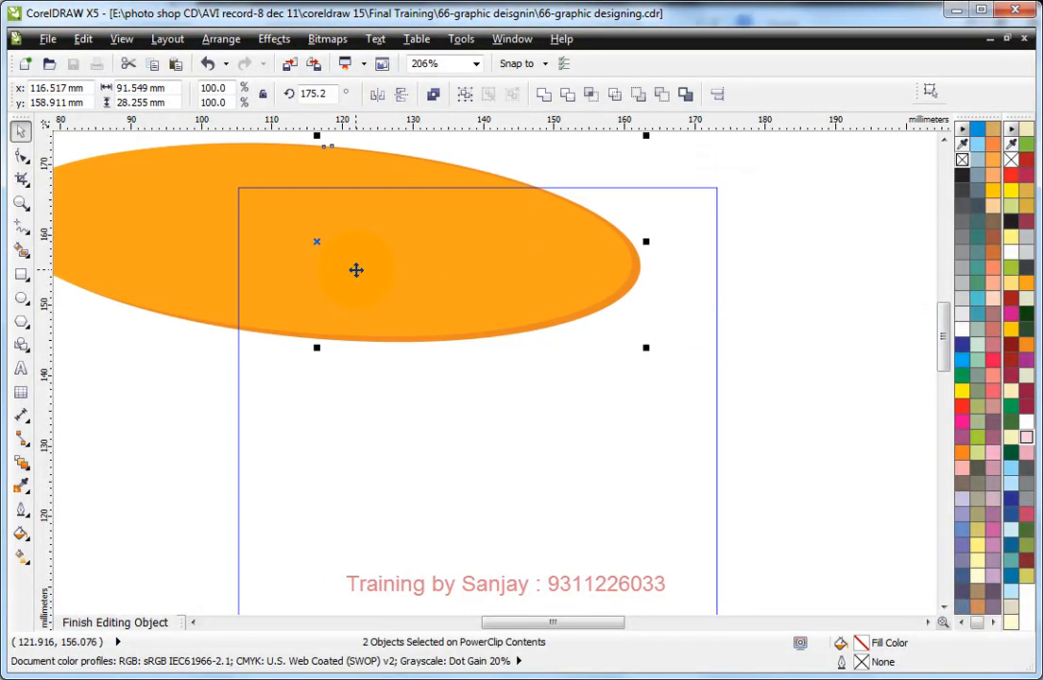
click(774, 253)
click(773, 253)
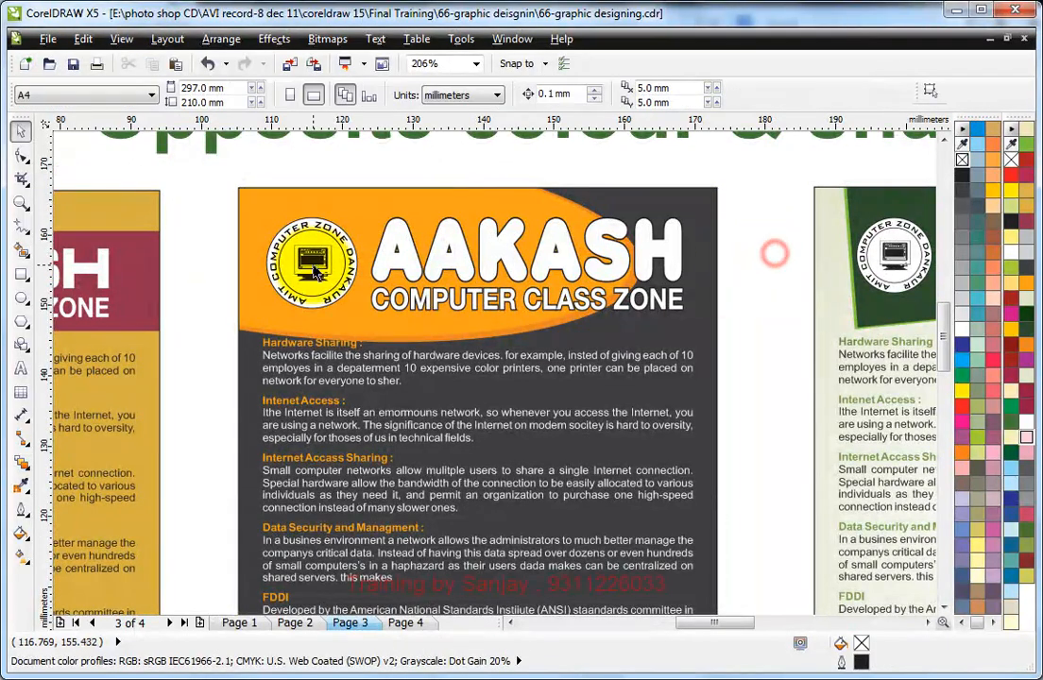
Step: Move the round logo to the right end of the header and shift the two title lines left, slightly reduced, over the orange
drag(193, 200, 652, 311)
click(551, 260)
shift+click(550, 308)
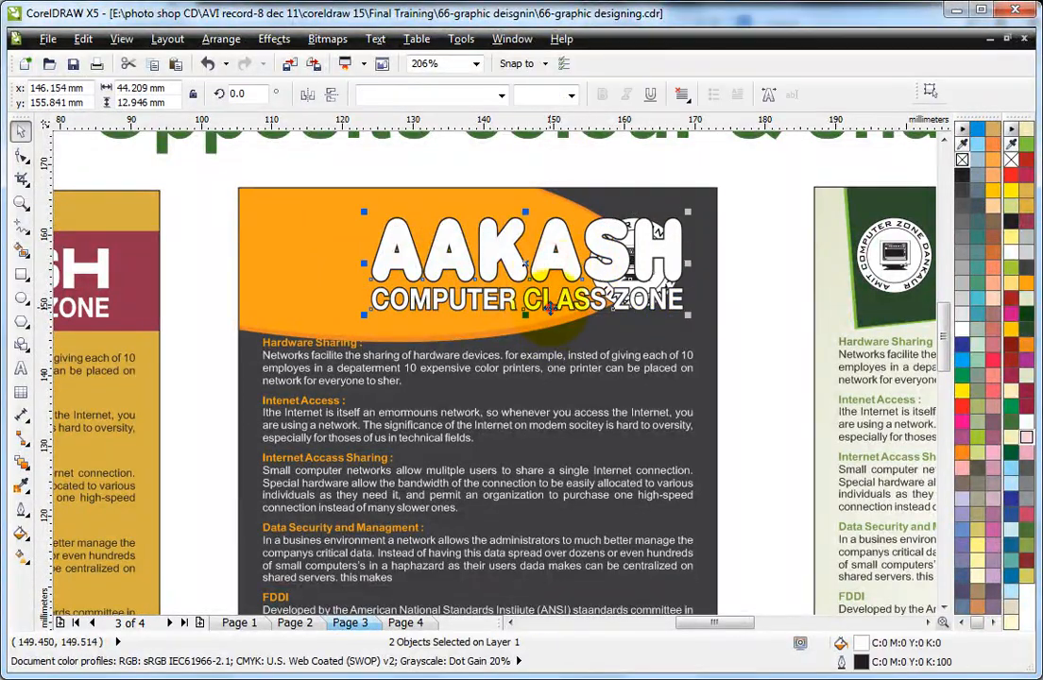
drag(557, 271, 450, 271)
Step: Raise the two orange ellipses about 1 mm inside the PowerClip, finish editing and settle the title lines within the orange area
ctrl+click(247, 244)
click(274, 246)
shift+click(312, 260)
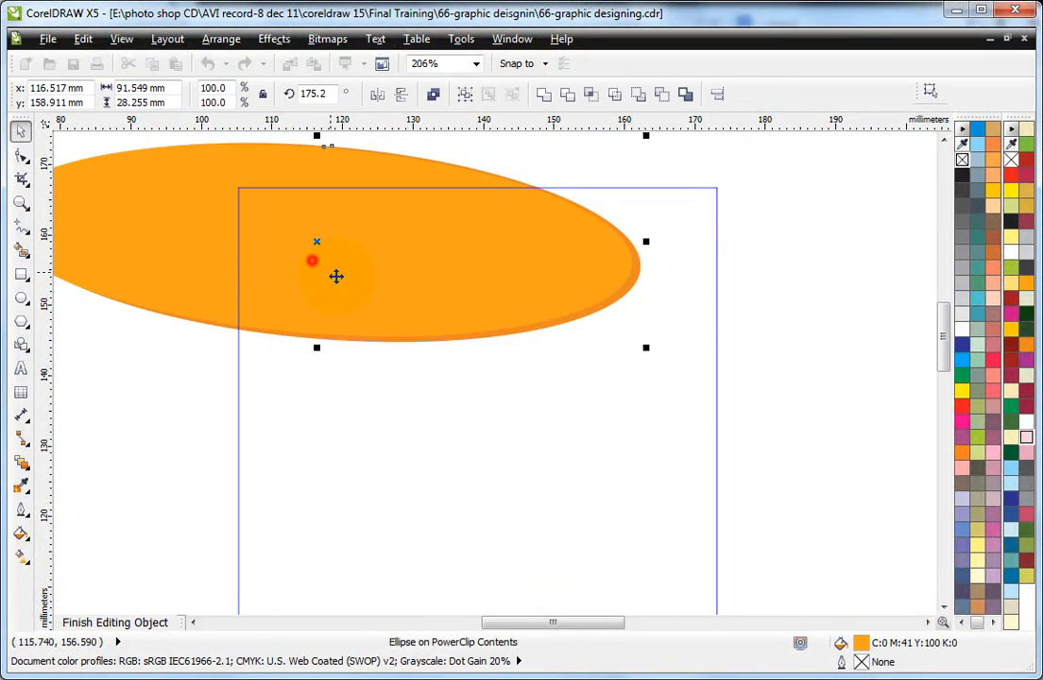
drag(345, 276, 347, 269)
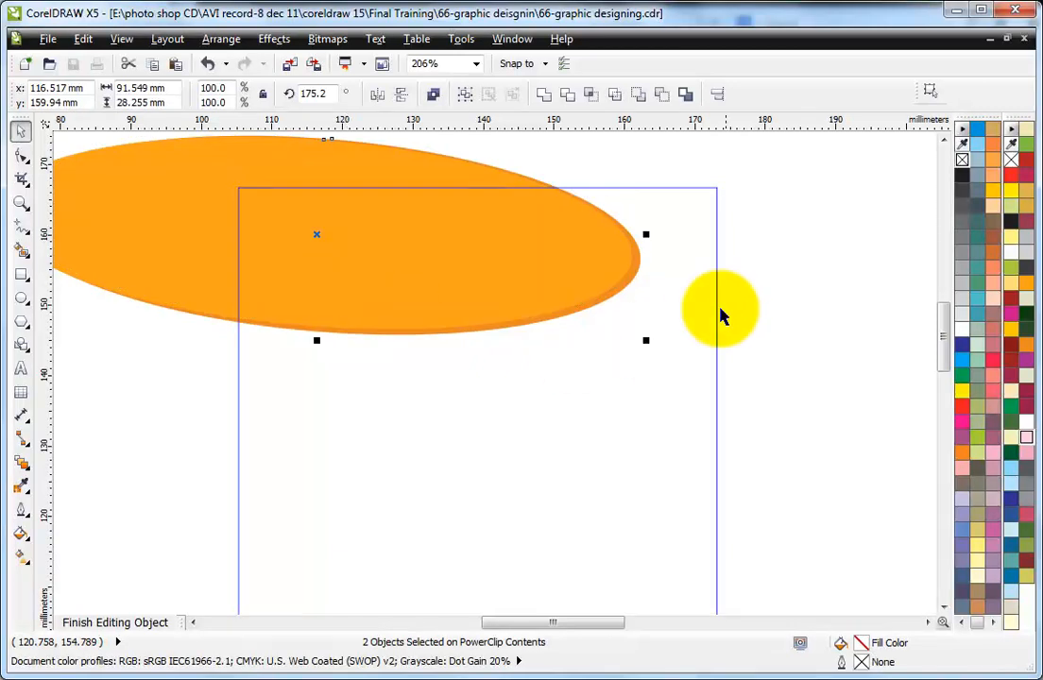
ctrl+click(768, 242)
drag(210, 176, 567, 312)
click(758, 304)
scroll(758, 304, down, 1)
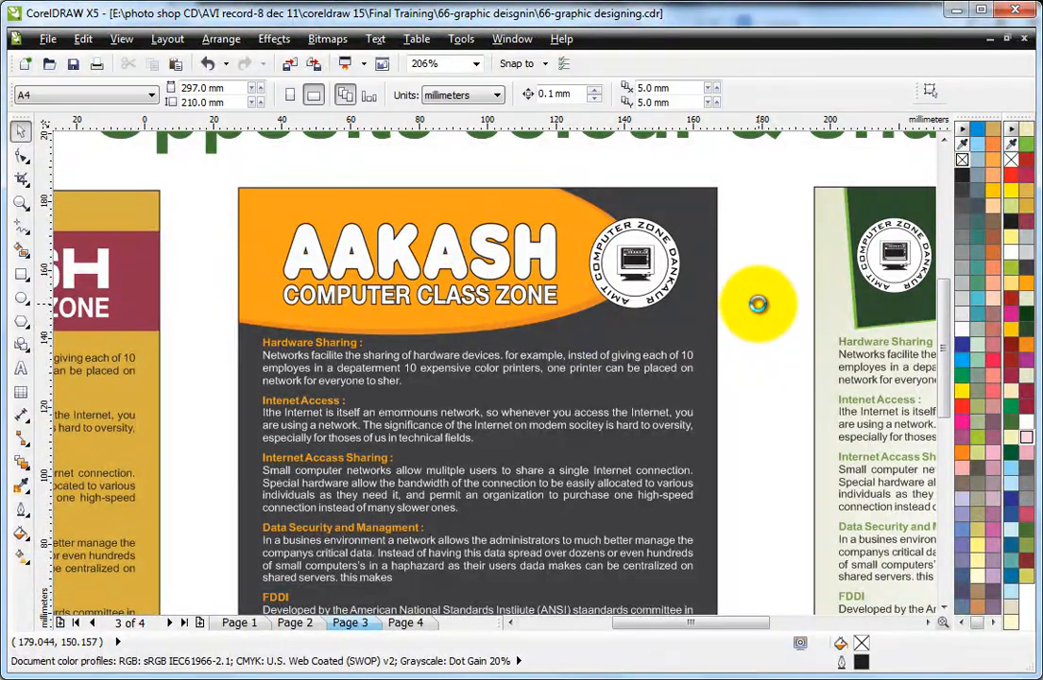
scroll(759, 304, down, 2)
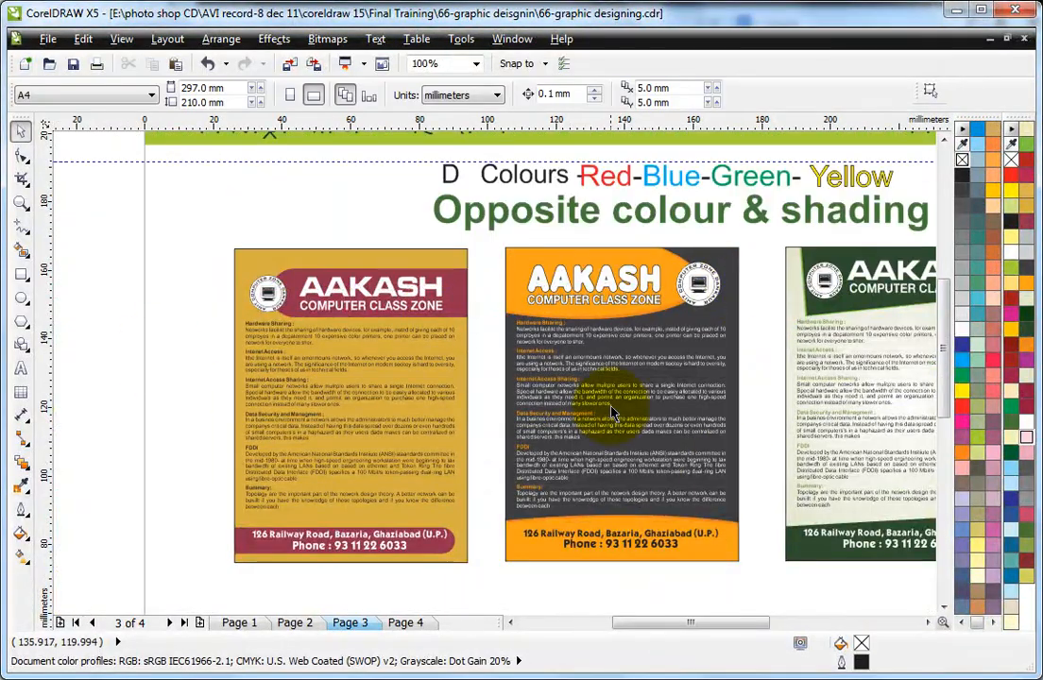
Step: Set the dark grey leaflet's address and phone lines in HelveticaNeue and scale them to about 55 mm wide
drag(415, 221, 745, 577)
scroll(744, 577, up, 1)
click(392, 543)
drag(366, 531, 682, 588)
click(408, 98)
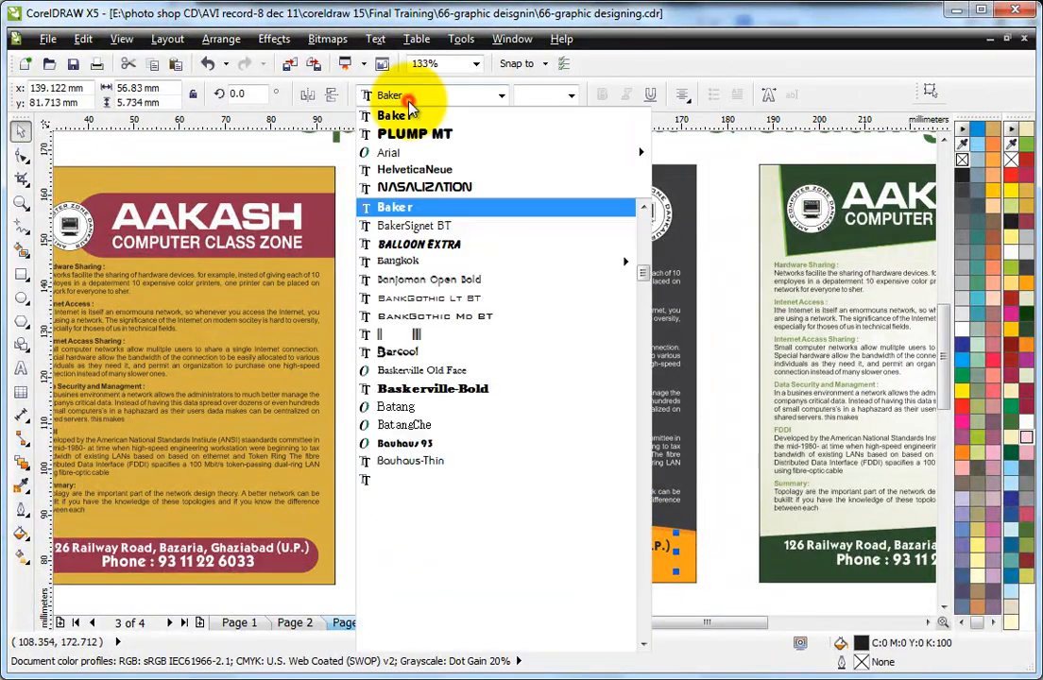
click(404, 168)
click(658, 573)
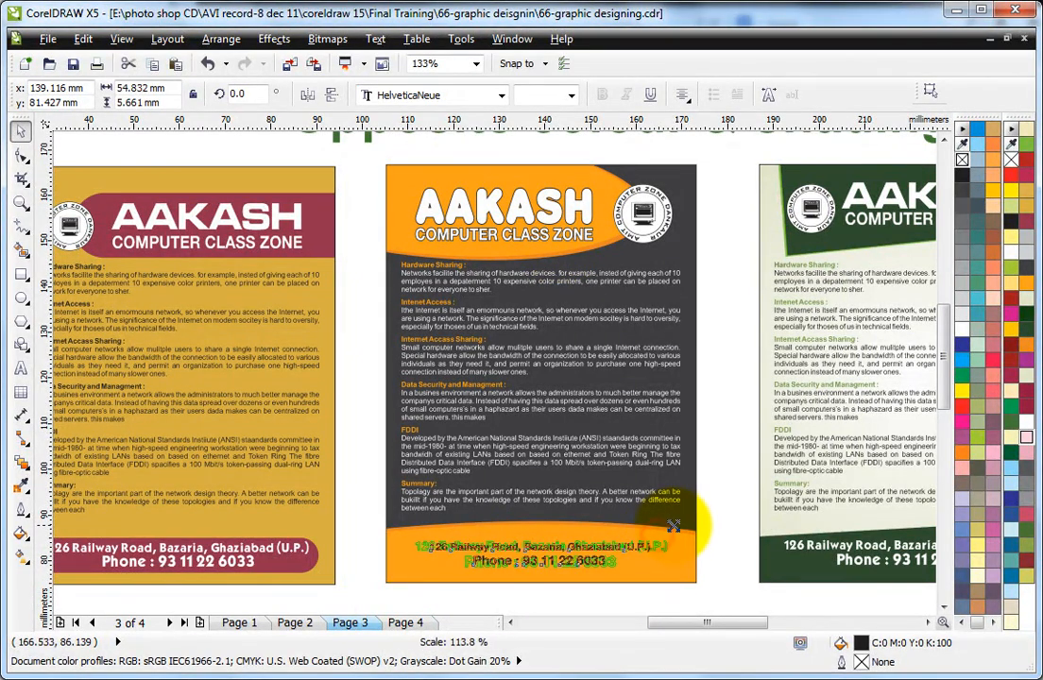
click(718, 496)
Step: Move the phone line slightly lower to widen its gap below the address in the orange footer
key(F2)
drag(353, 480, 672, 462)
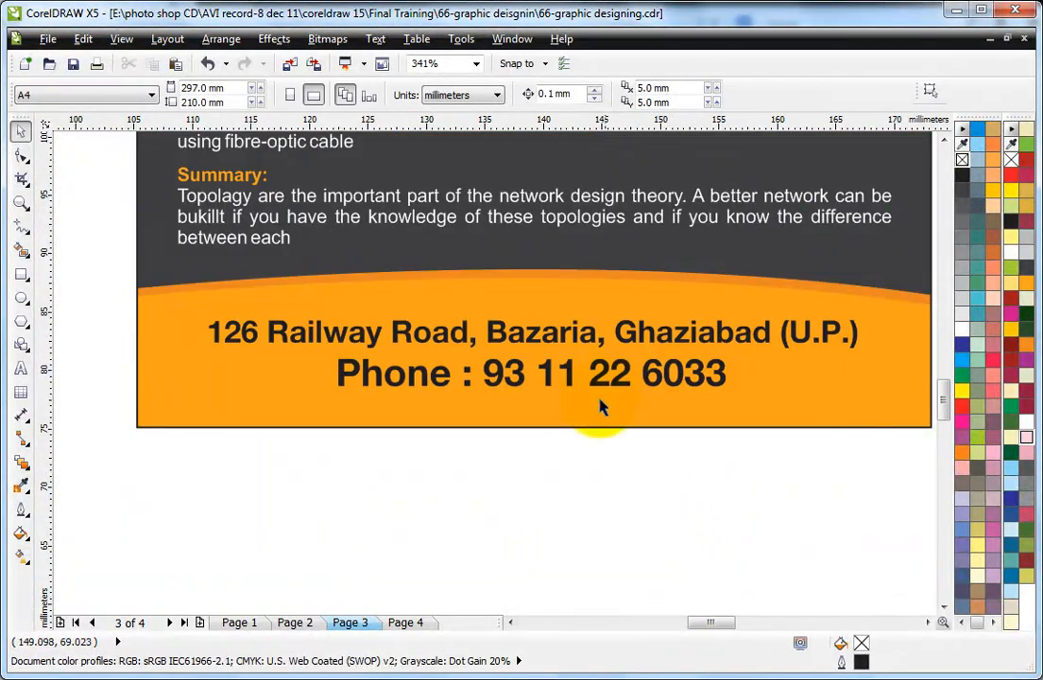
drag(598, 385, 602, 394)
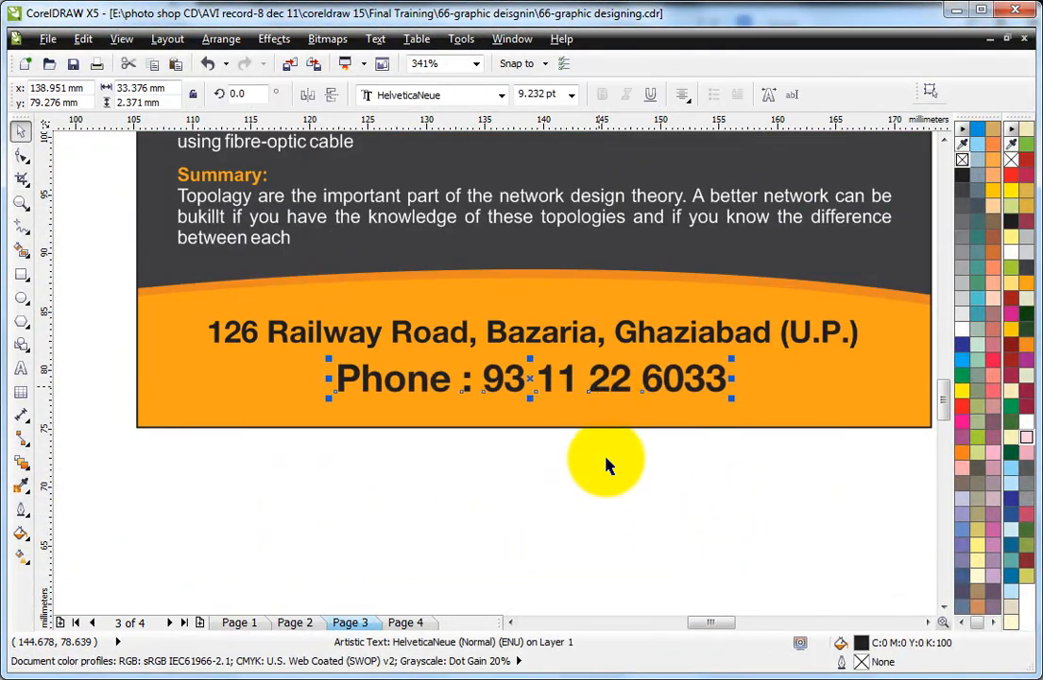
click(687, 494)
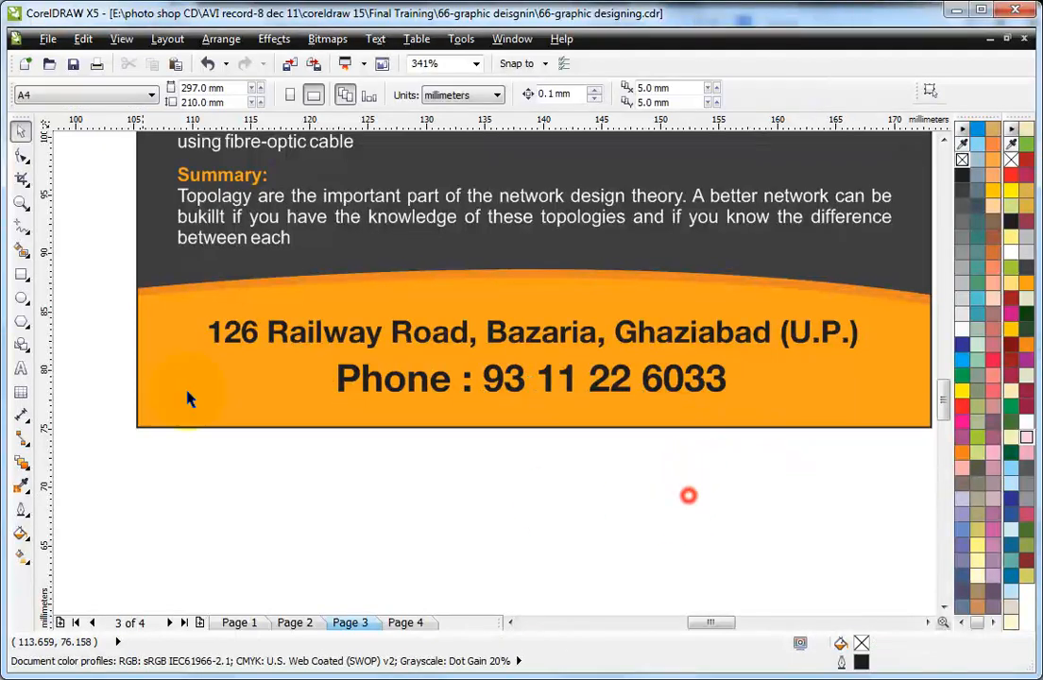
Step: Draw a rectangle about 37.5 mm by 4.1 mm around the phone line and round its corners fully to about 2.055 mm
click(23, 279)
mouse_move(304, 354)
mouse_down()
mouse_move(668, 417)
mouse_move(751, 416)
mouse_move(751, 407)
mouse_up()
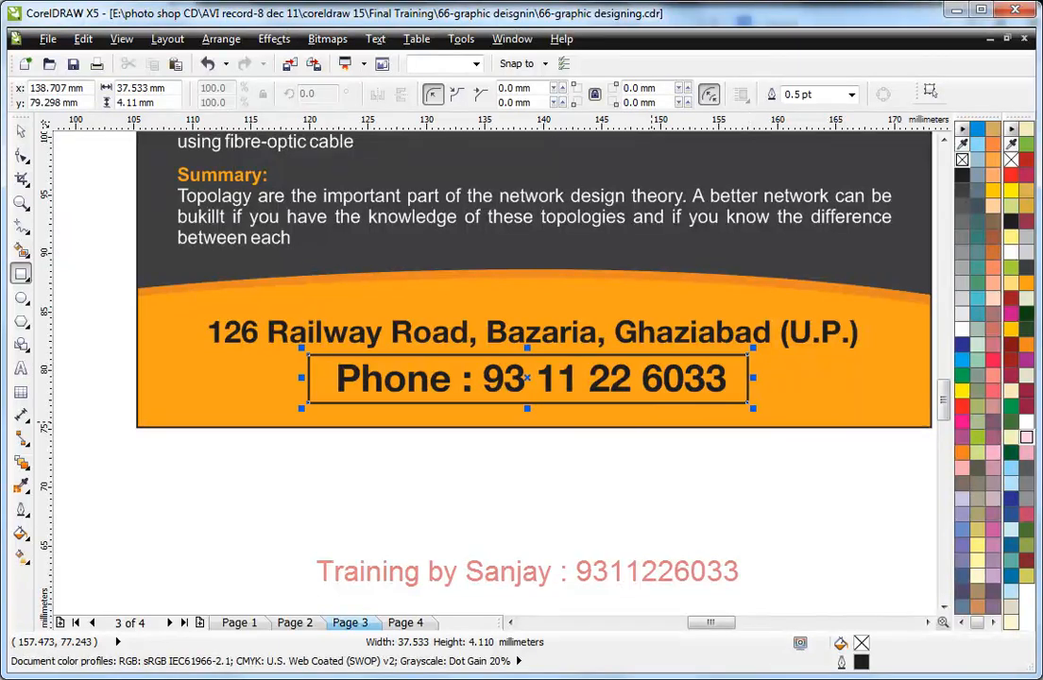
click(21, 154)
drag(309, 357, 332, 357)
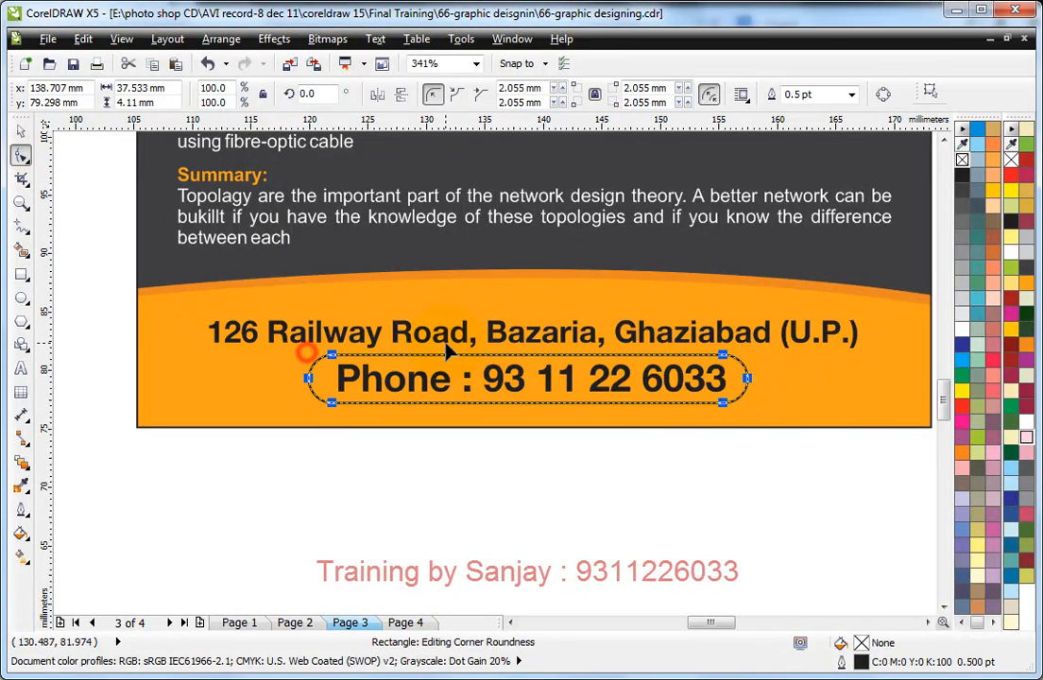
Step: Fill the rounded rectangle with yellow-orange C:0 M:20 Y:100 K:0 and remove its outline
click(21, 130)
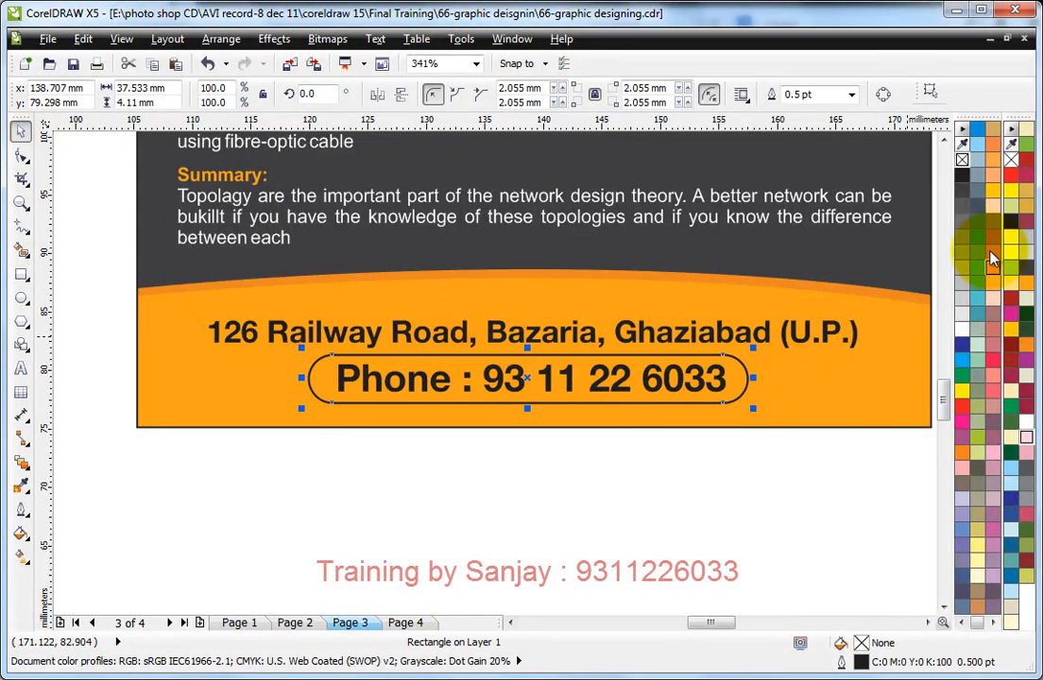
click(998, 192)
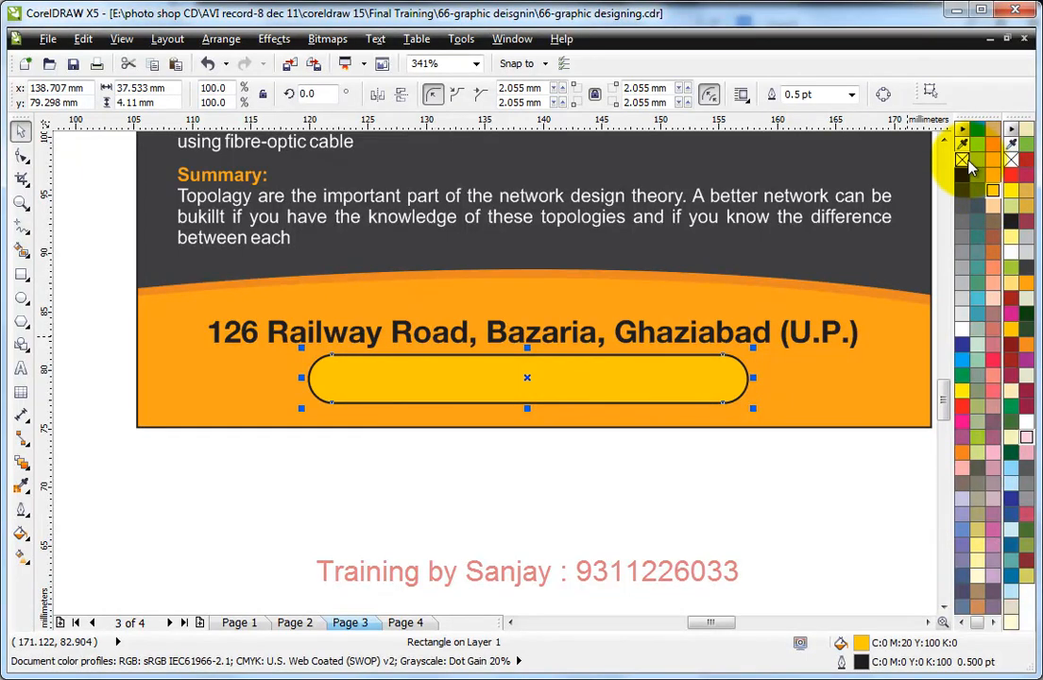
right_click(965, 161)
Step: Select the phone text hidden behind the rounded rectangle and bring it to the front
alt+click(575, 376)
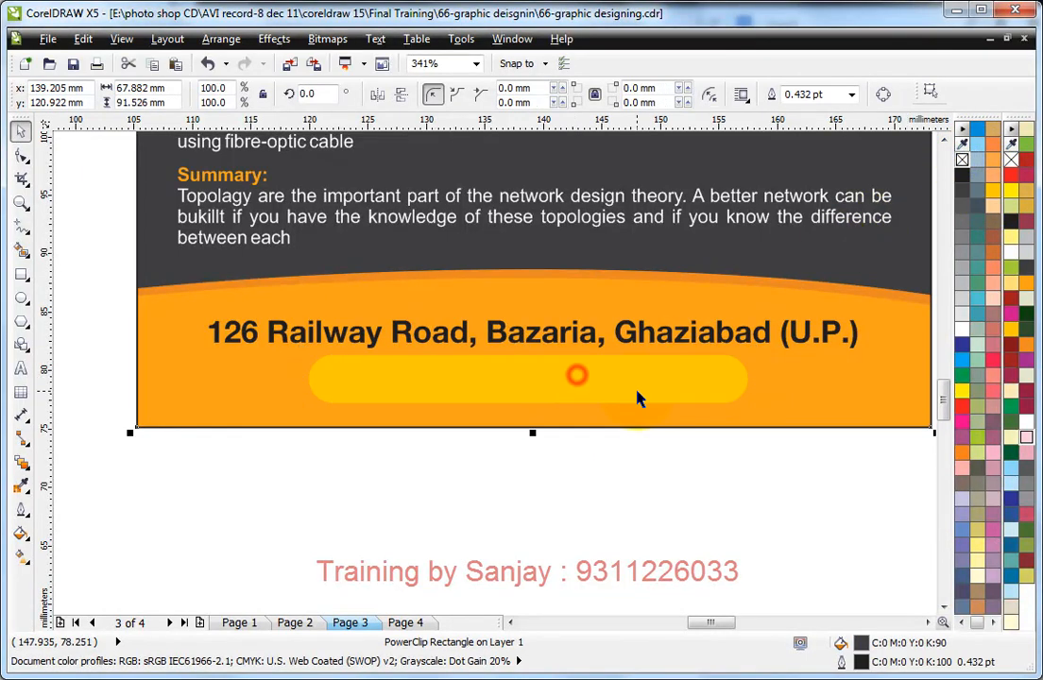
click(581, 385)
key(Tab)
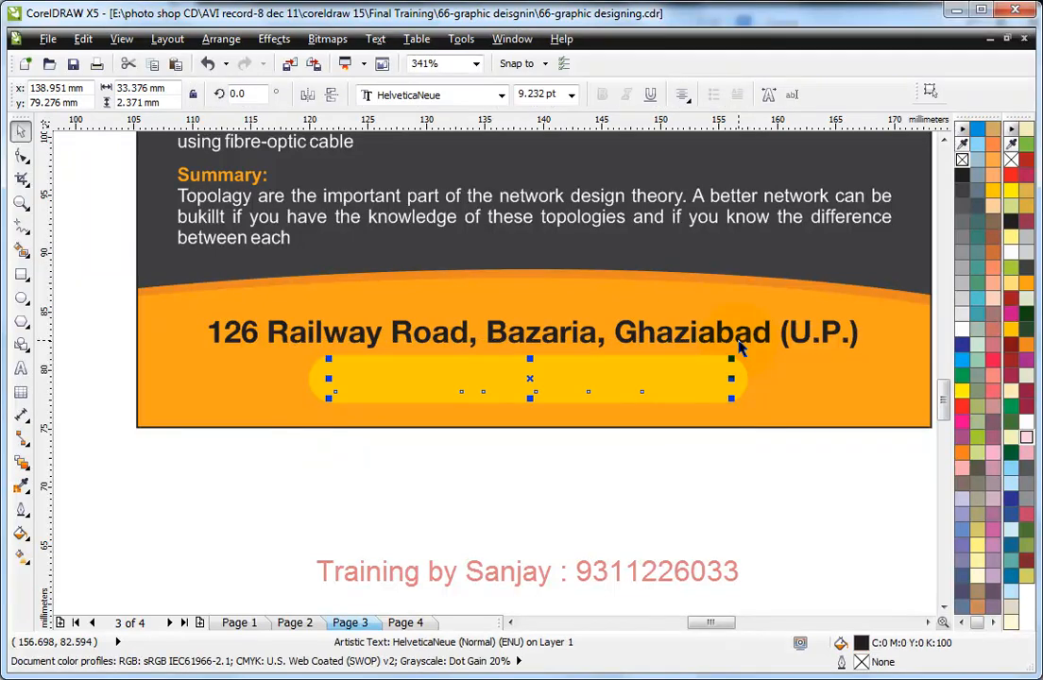
key(shift+Page_Up)
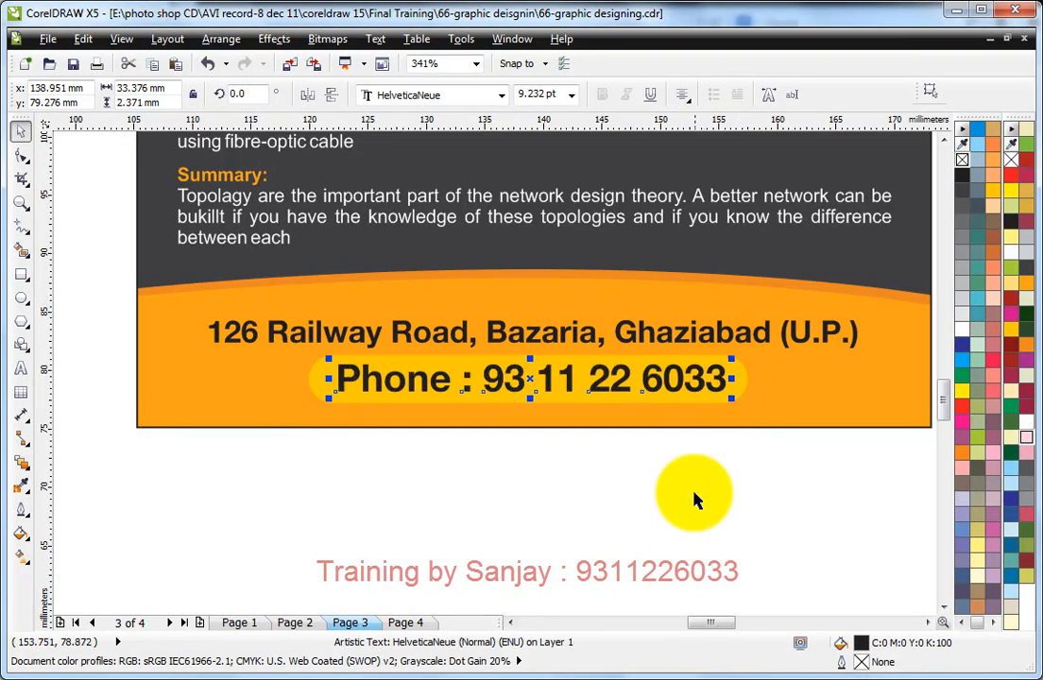
click(697, 534)
Step: Widen the rounded rectangle symmetrically to about 39.7 mm and change its fill to bright yellow
click(744, 379)
drag(753, 377, 769, 379)
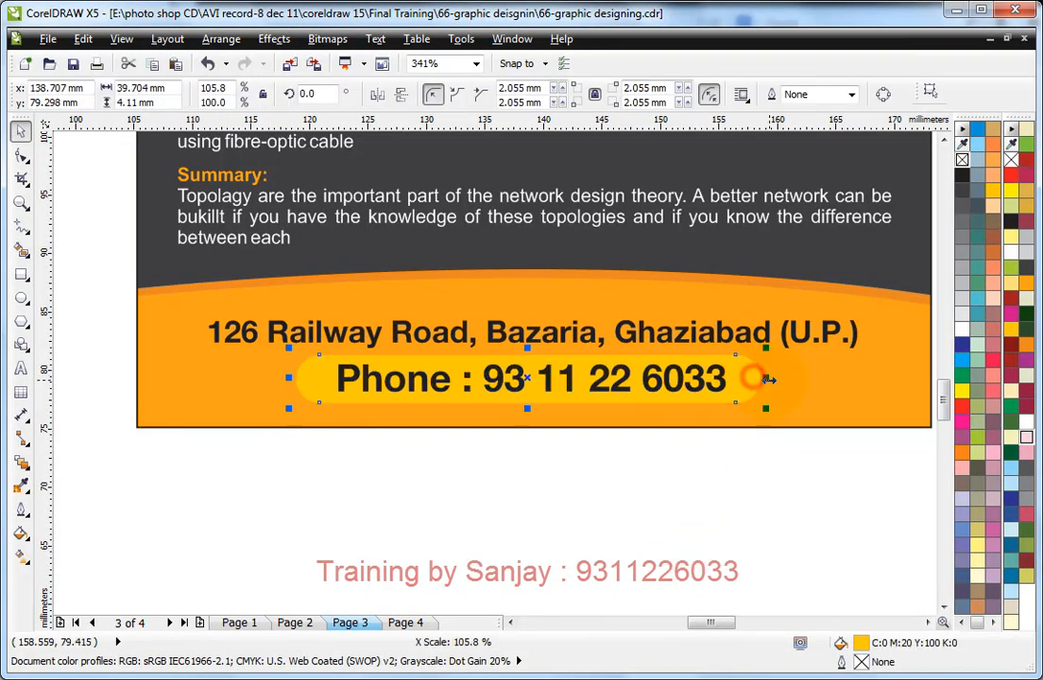
click(962, 390)
click(763, 487)
Step: Nudge the dark grey leaflet's body text down about 0.9 mm, away from the orange header
scroll(723, 431, down, 2)
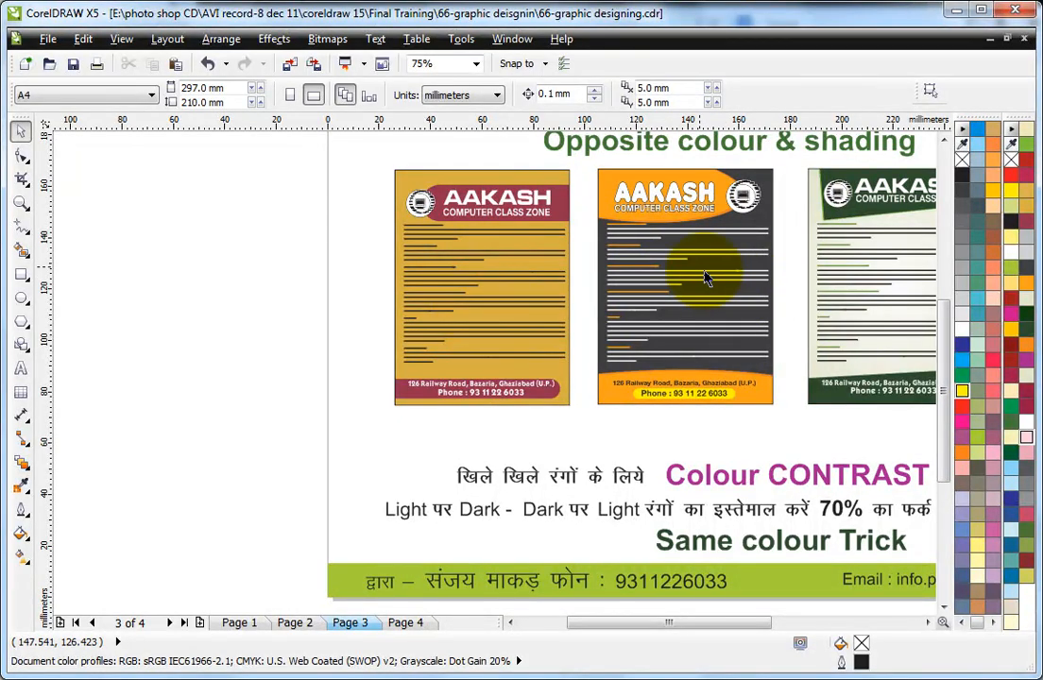
drag(377, 159, 814, 439)
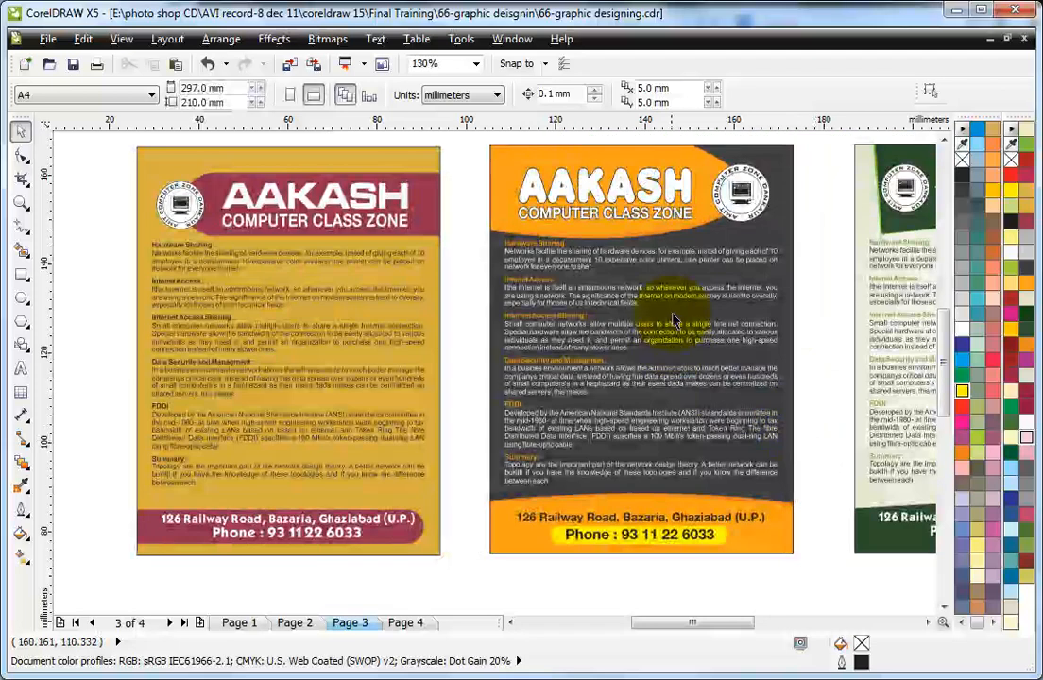
click(671, 314)
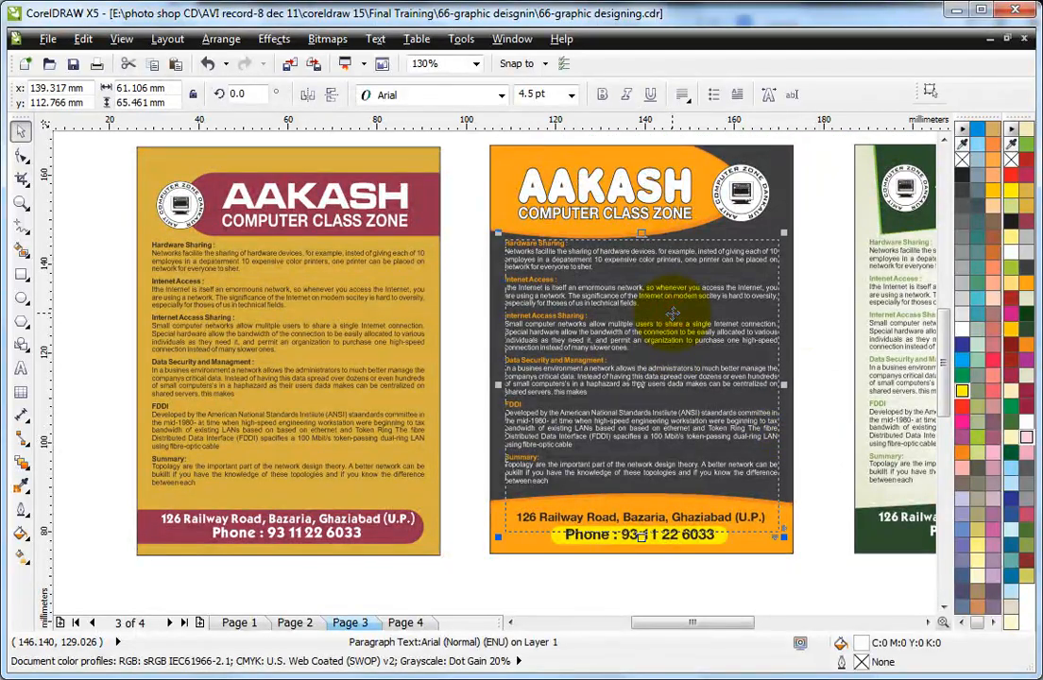
key(Down)
key(Down)
key(Down)
key(Down)
key(Down)
key(Down)
key(Down)
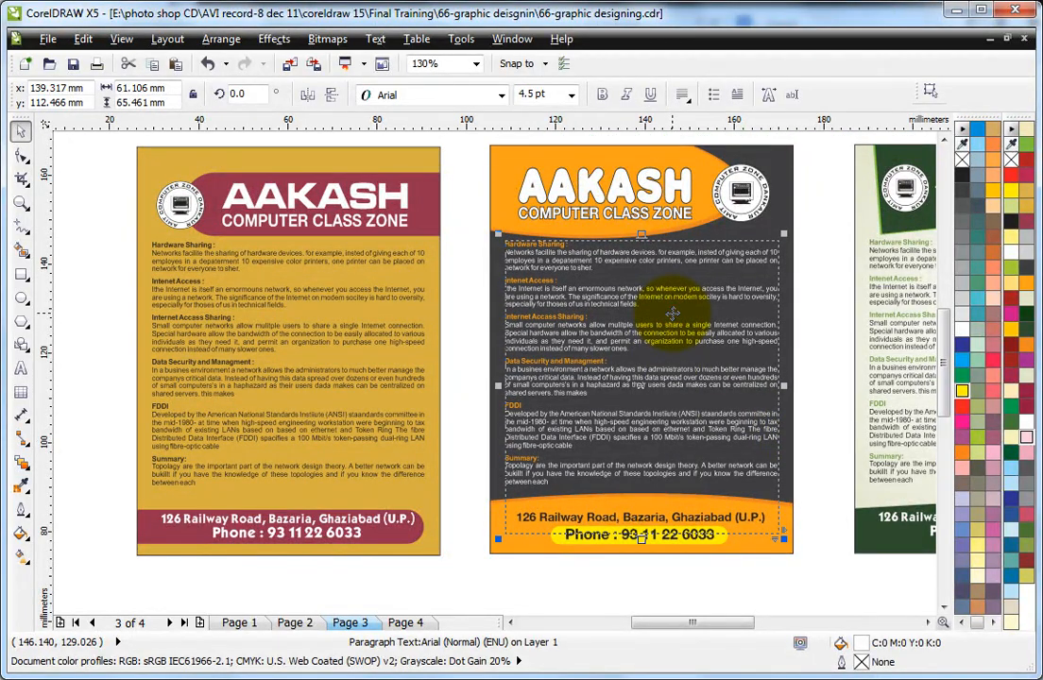
click(833, 221)
Step: Try the Milk Script font on the green leaflet's AAKASH title
scroll(817, 250, down, 4)
key(F2)
drag(449, 166, 804, 428)
key(F2)
drag(628, 195, 891, 526)
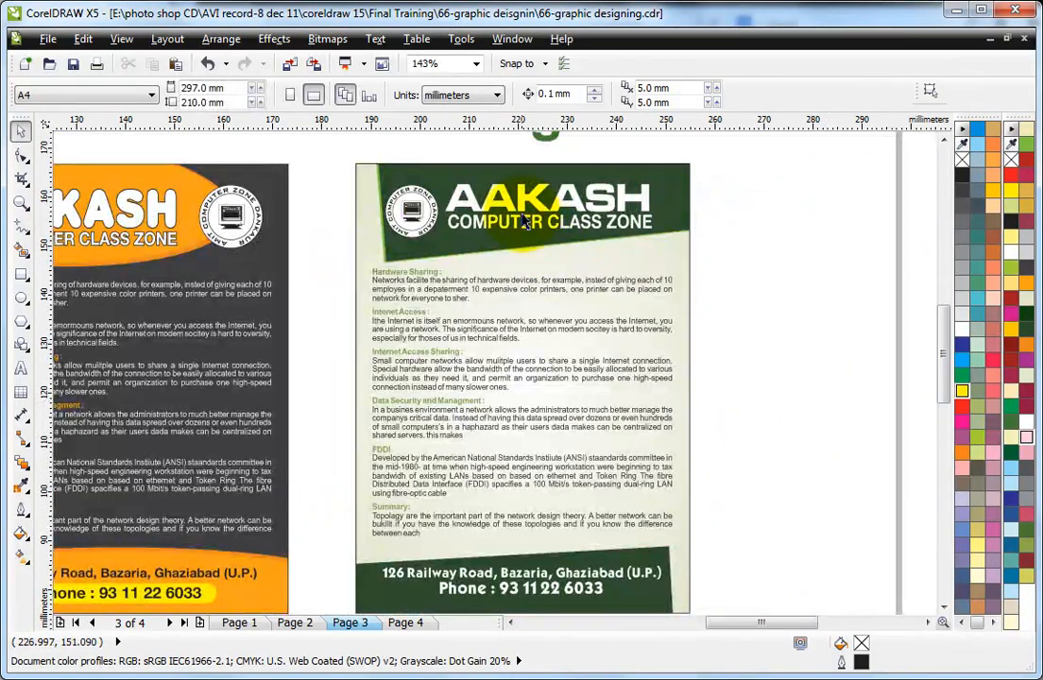
click(463, 194)
click(440, 96)
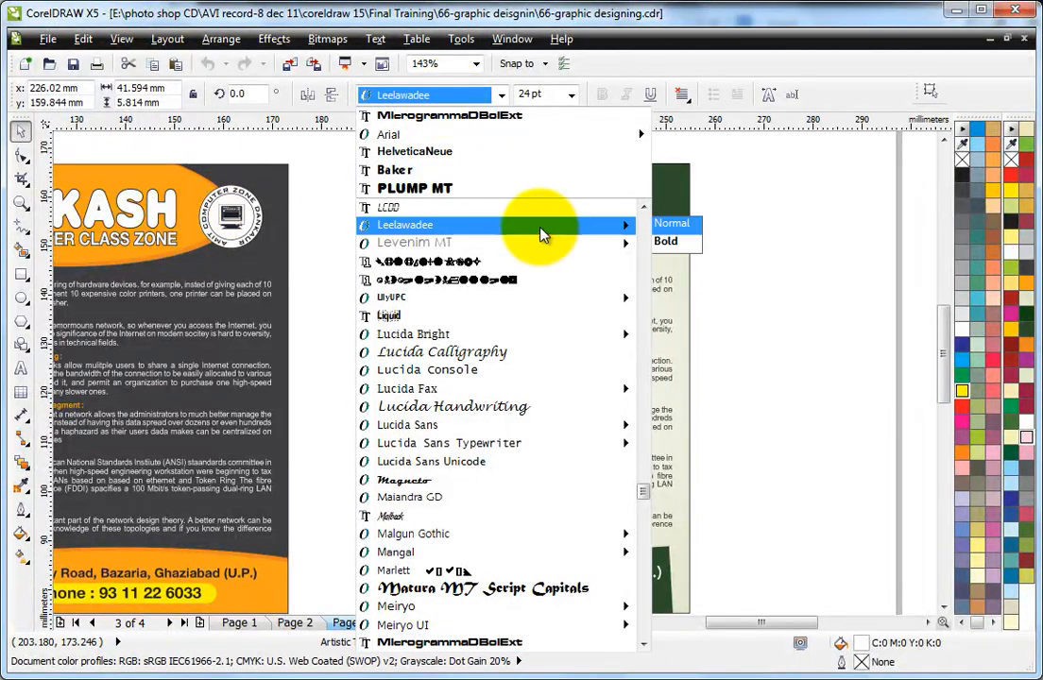
scroll(477, 414, down, 5)
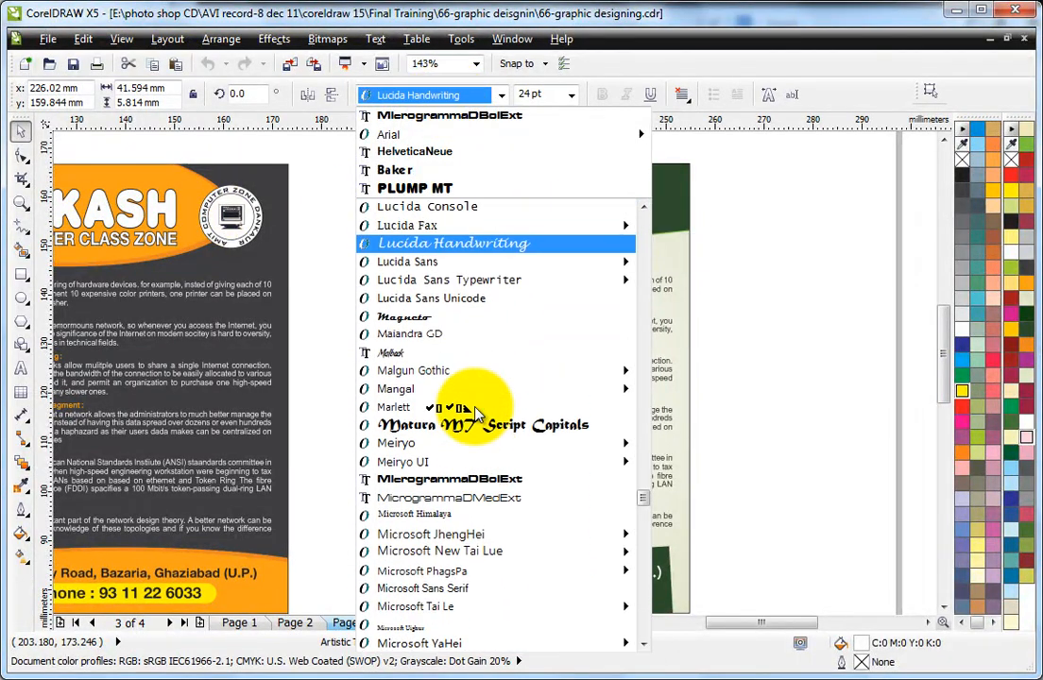
scroll(476, 414, down, 5)
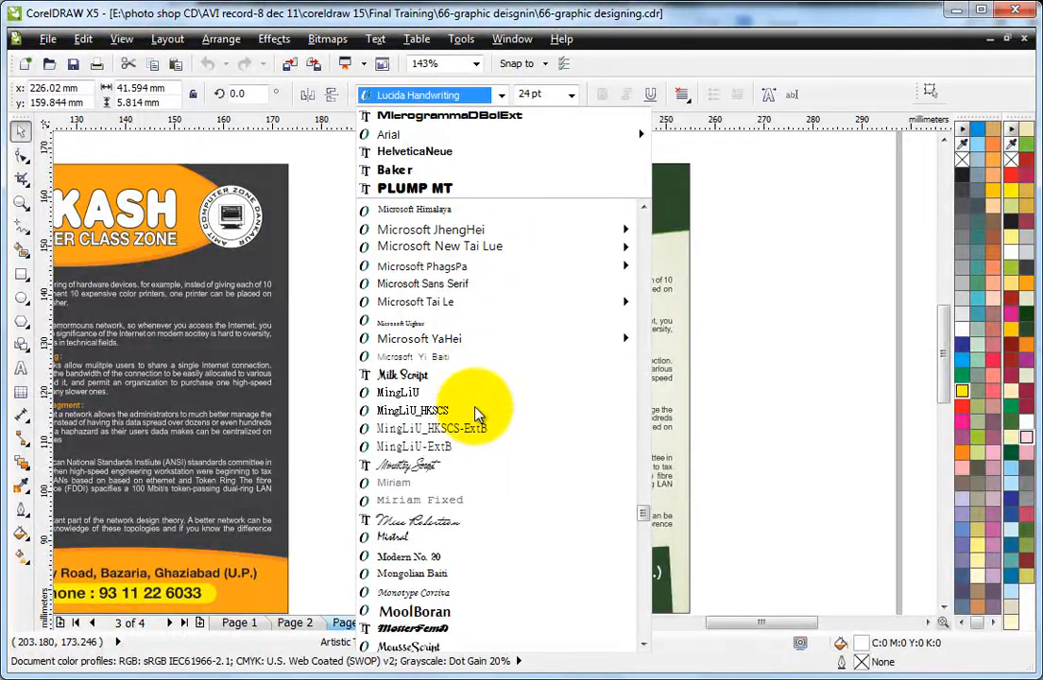
click(406, 301)
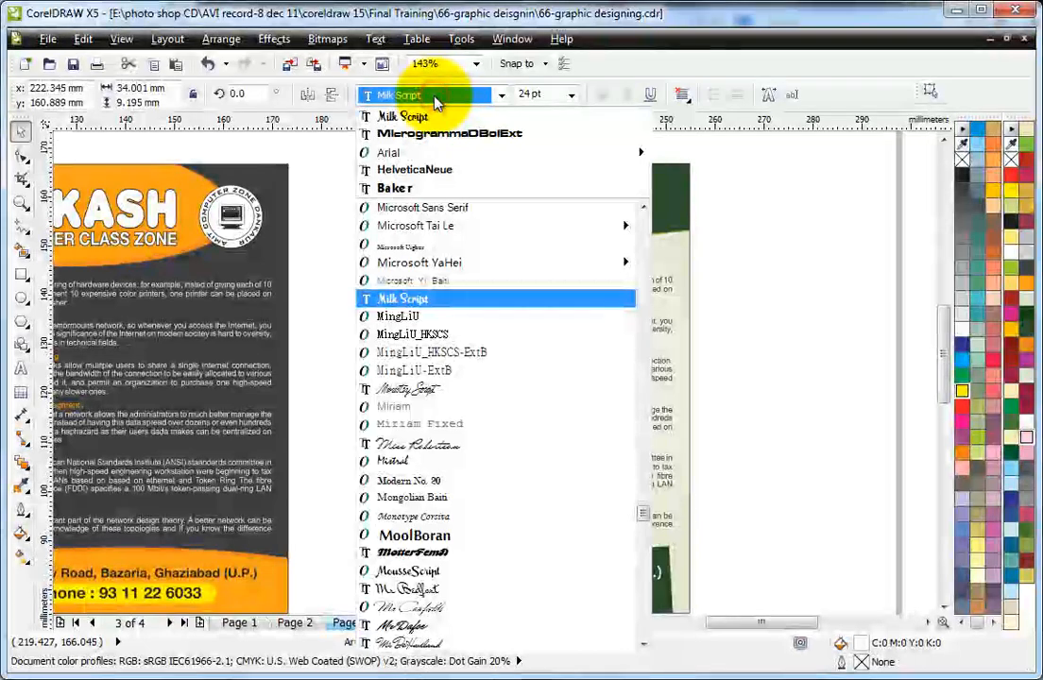
Step: Set the green leaflet's AAKASH title in the Samarkan font
scroll(501, 489, down, 3)
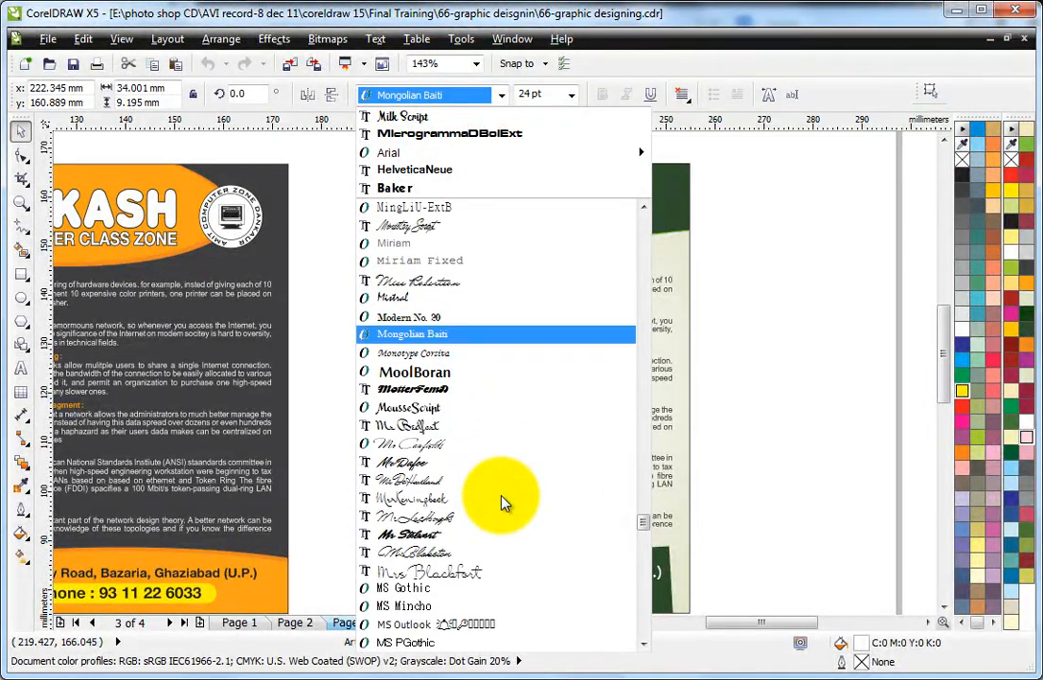
scroll(503, 503, down, 7)
scroll(503, 503, down, 13)
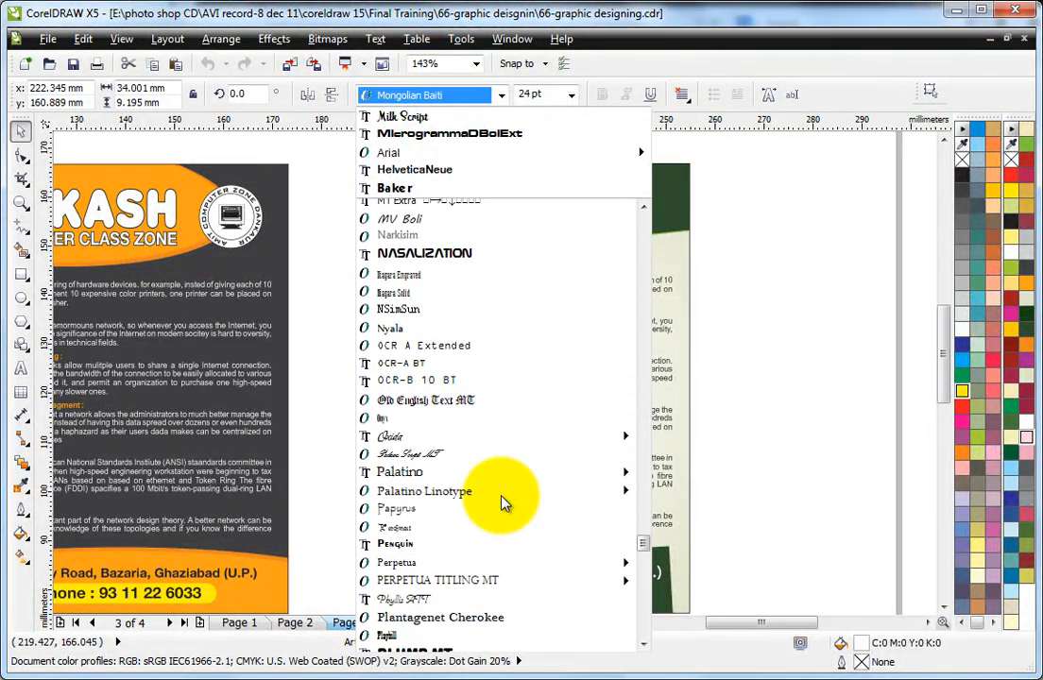
scroll(504, 503, down, 1)
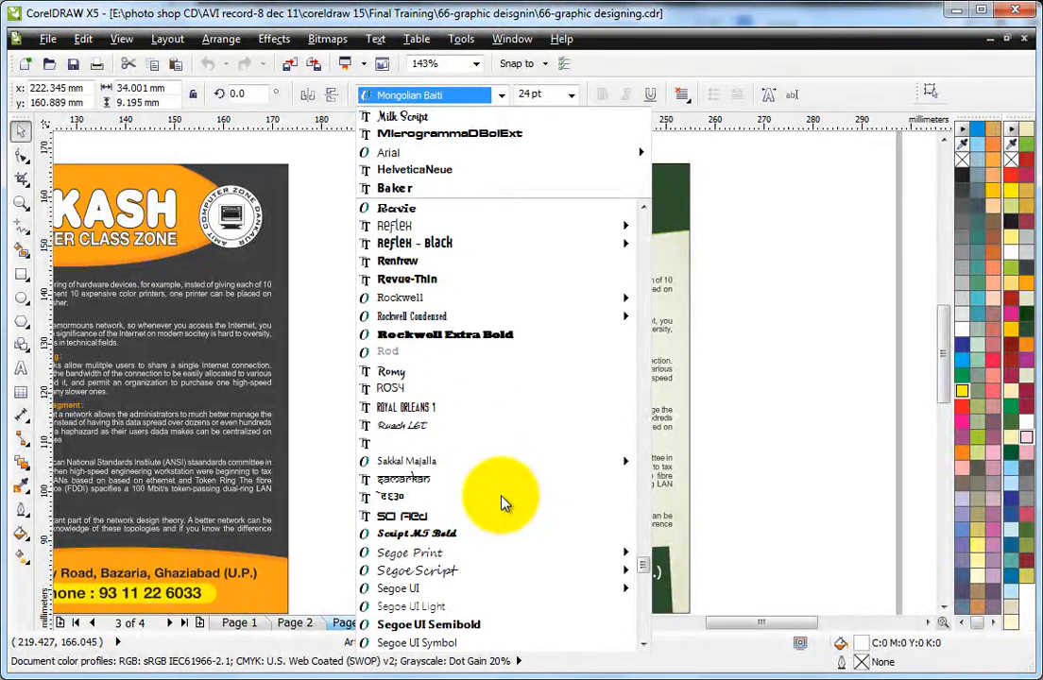
click(458, 480)
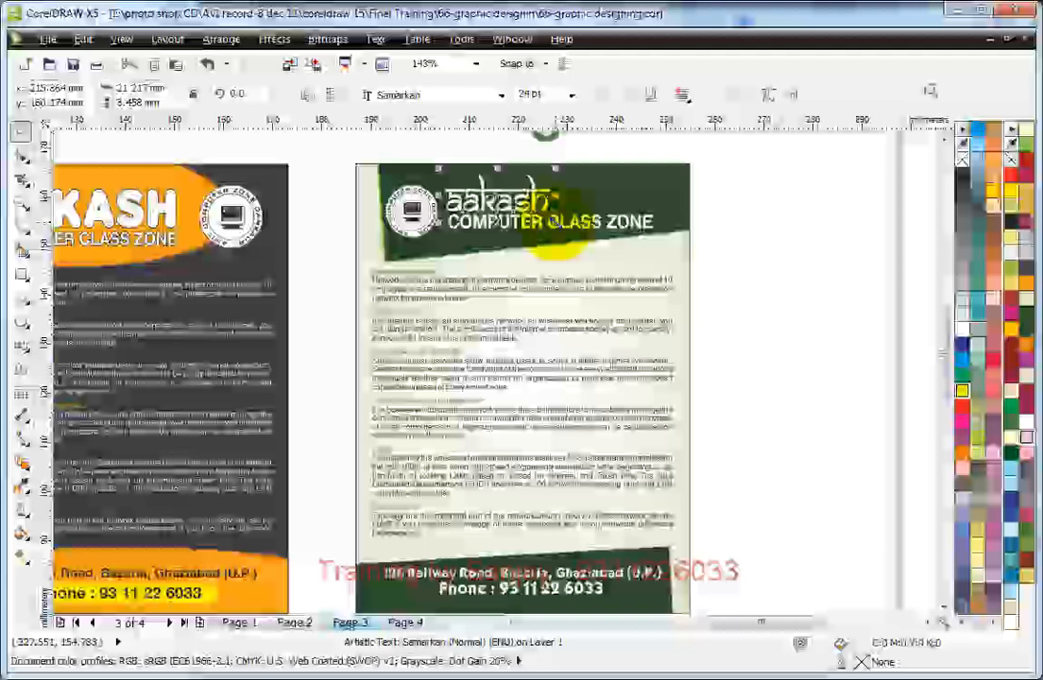
Step: Enlarge the Samarkan title proportionally to about 32 mm wide and place it beside the logo in the green header
drag(553, 223, 610, 209)
click(775, 203)
drag(321, 150, 774, 458)
drag(530, 213, 587, 199)
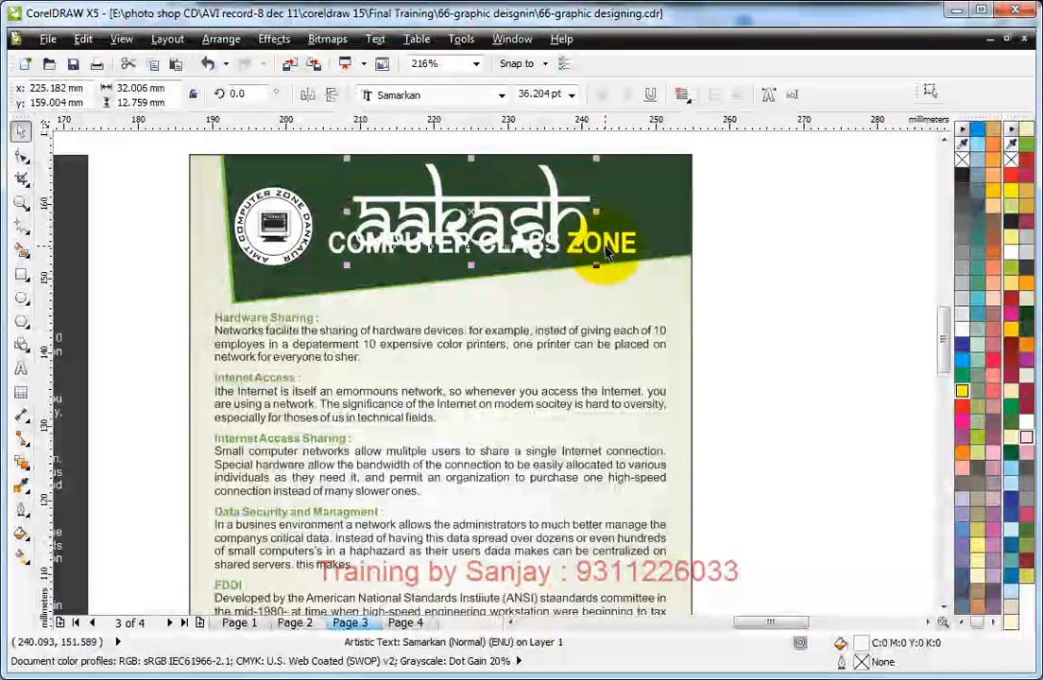
Step: Shrink the COMPUTER CLASS ZONE subtitle to about 34.5 mm wide and place it just below the title
click(609, 248)
drag(608, 248, 623, 286)
drag(654, 299, 548, 289)
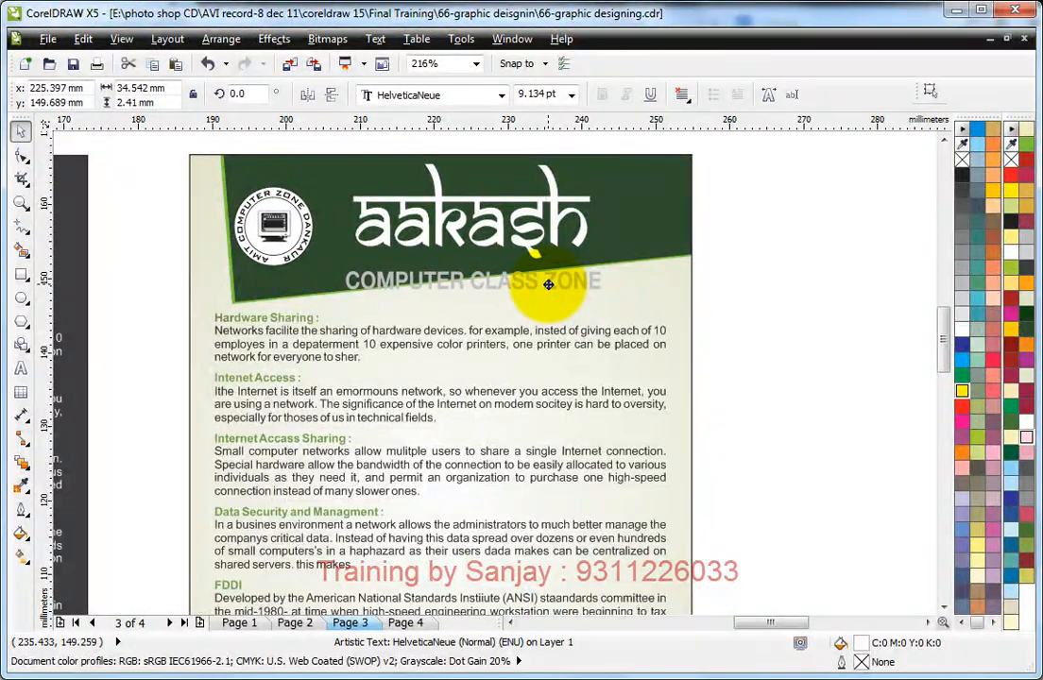
Step: Draw a right-slanted bar about 57 by 5 mm across the subtitle, filled with C:40 M:0 Y:100 K:0 and without an outline
click(829, 261)
click(21, 274)
drag(320, 263, 735, 304)
click(21, 130)
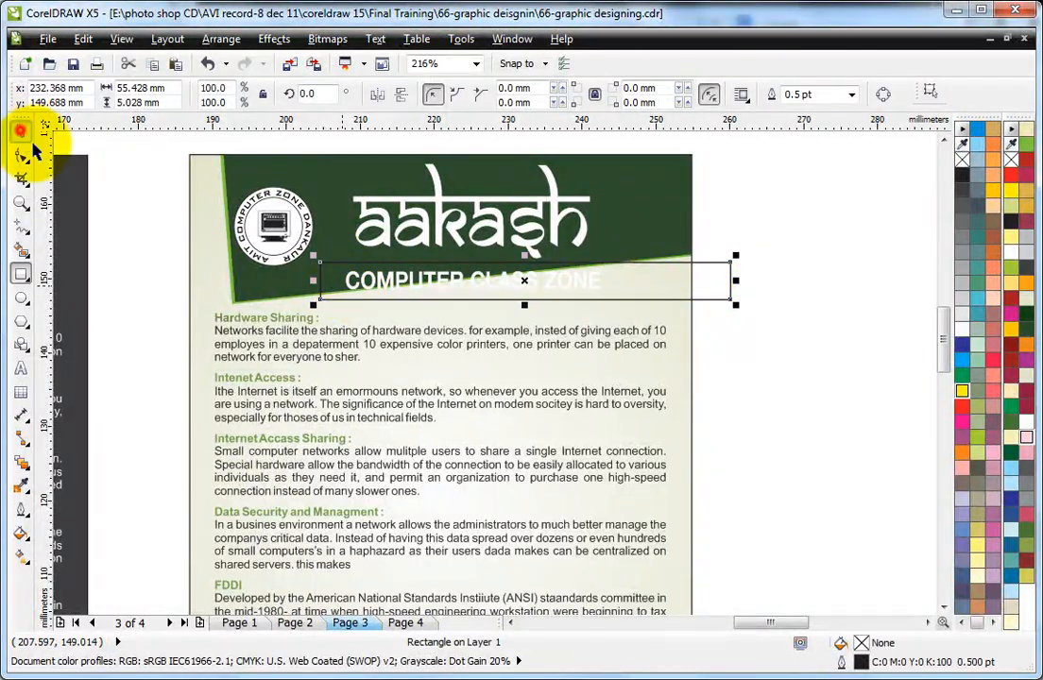
click(391, 263)
drag(520, 255, 533, 255)
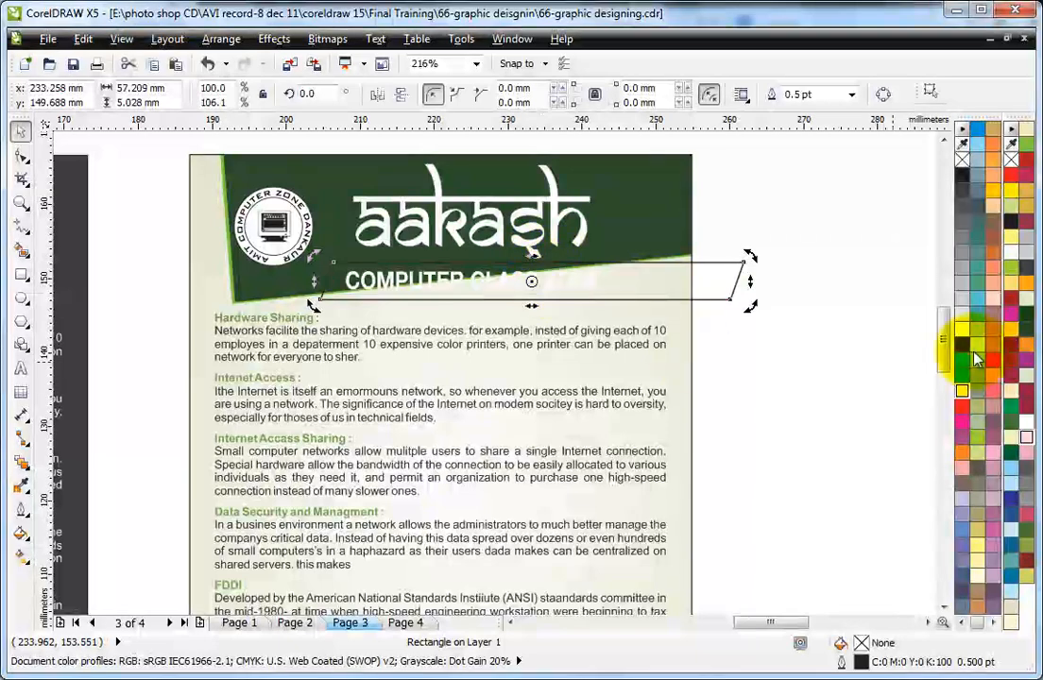
click(1012, 269)
right_click(960, 158)
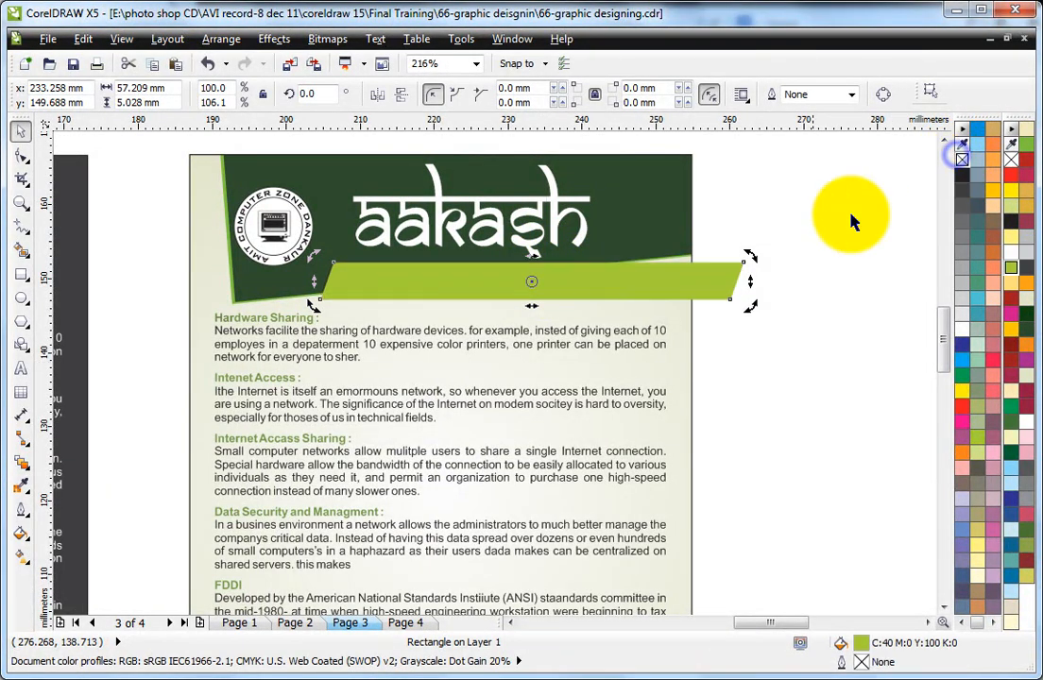
Step: PowerClip the light green bar inside the green leaflet's background rectangle
click(274, 39)
click(406, 295)
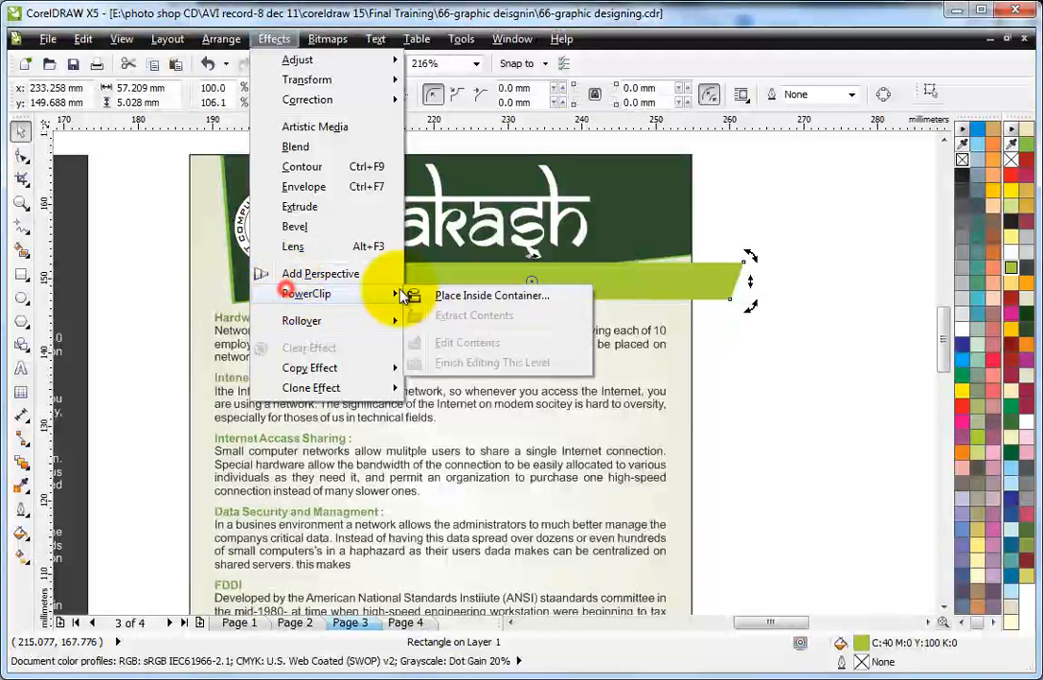
click(417, 257)
click(630, 185)
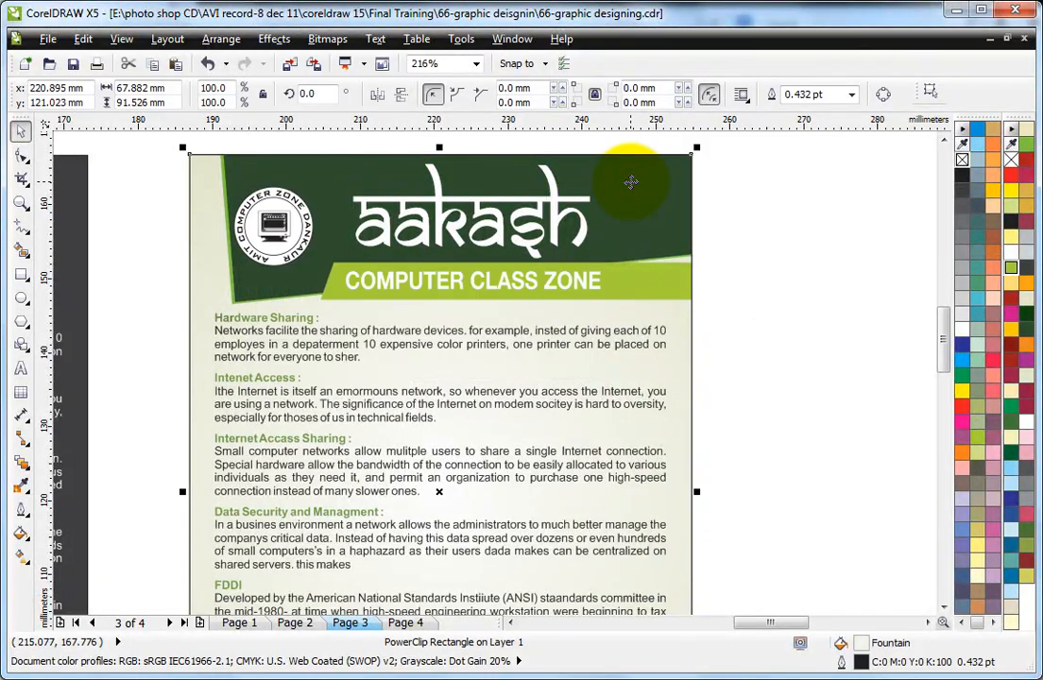
click(572, 291)
click(709, 283)
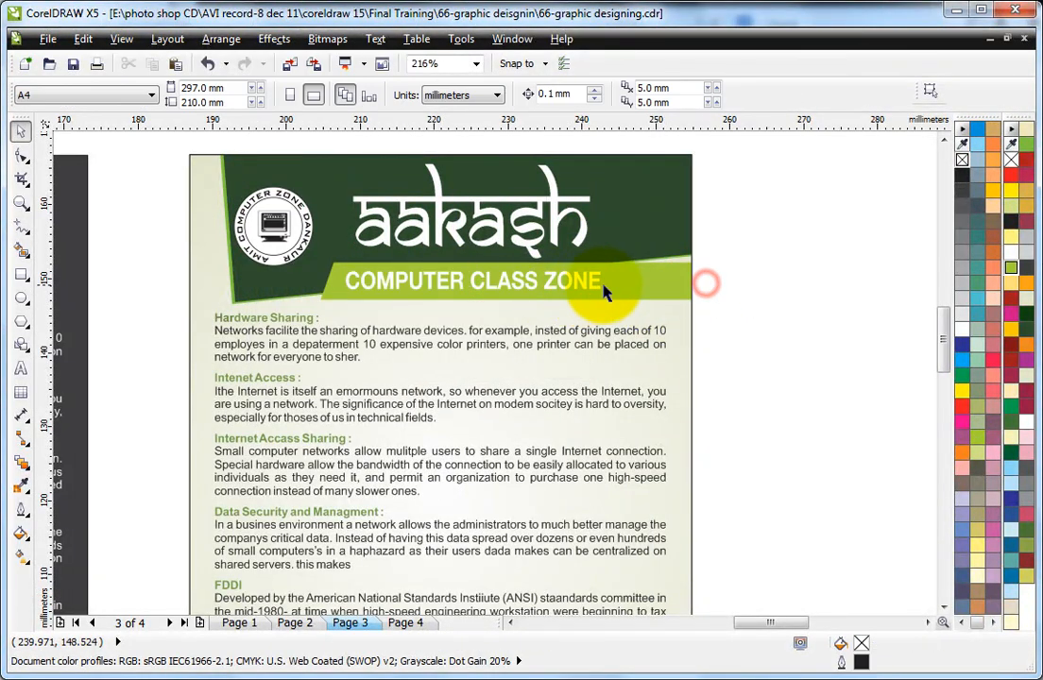
Step: Fill the COMPUTER CLASS ZONE subtitle with black and stretch it to about 36.9 mm wide
click(595, 286)
click(590, 293)
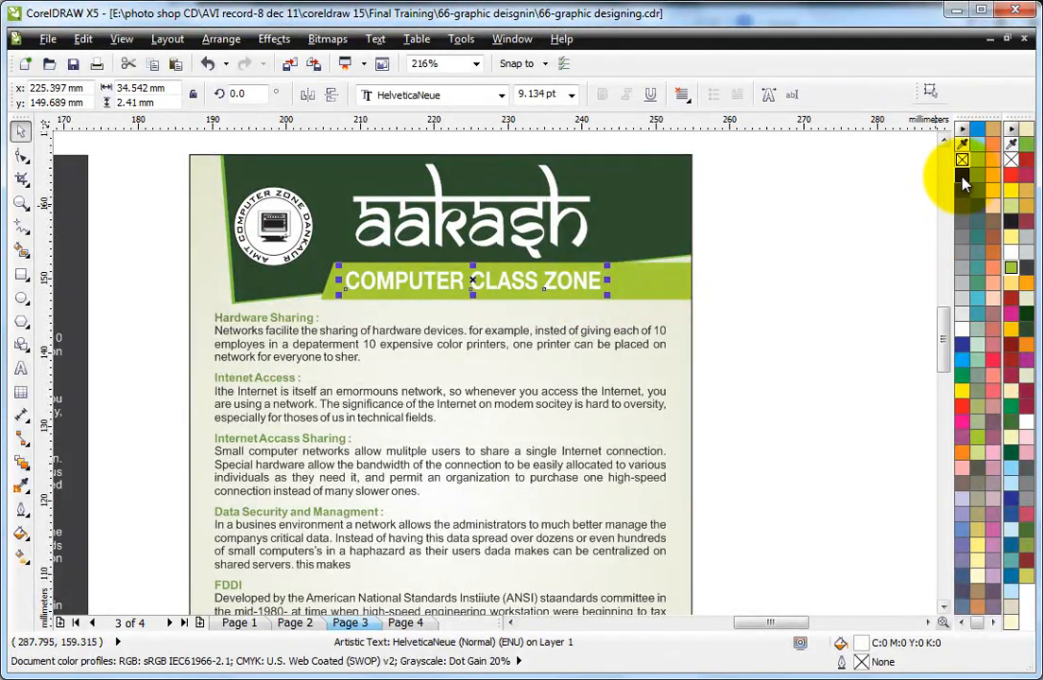
click(1026, 329)
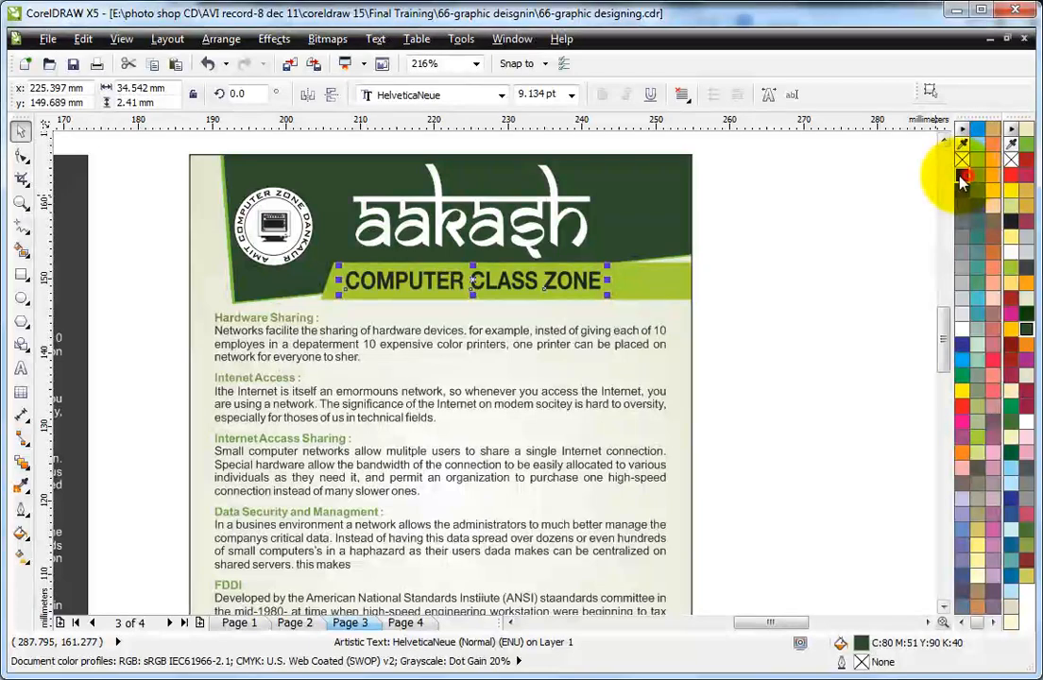
drag(607, 281, 628, 279)
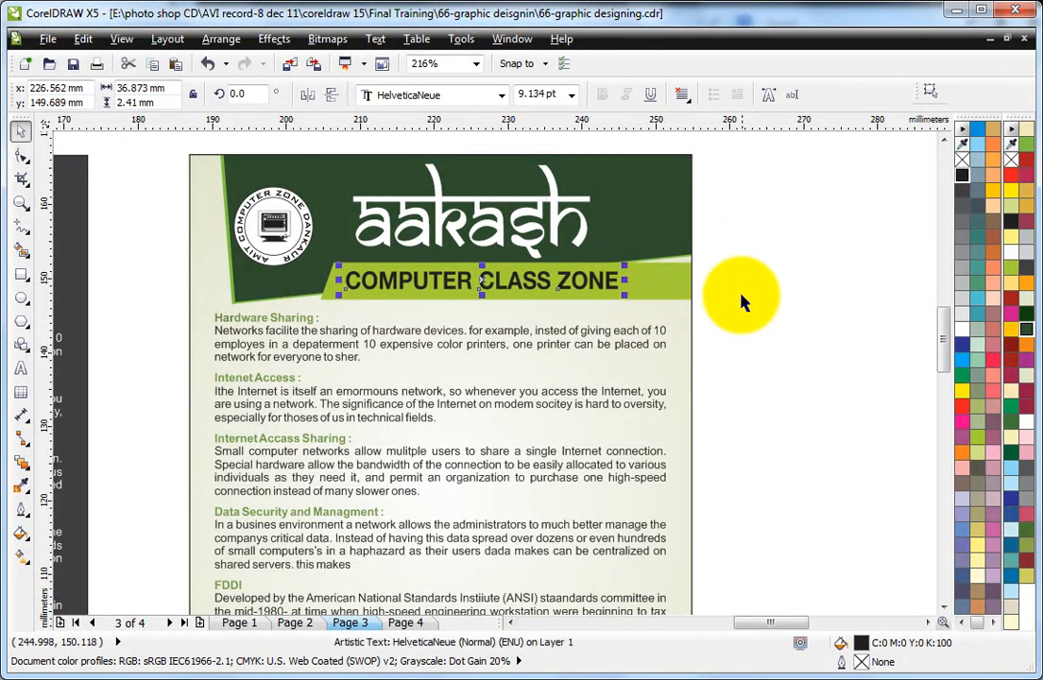
click(744, 292)
Step: Set the green leaflet's footer address and phone lines in the BakerSignet BT font
scroll(744, 289, down, 2)
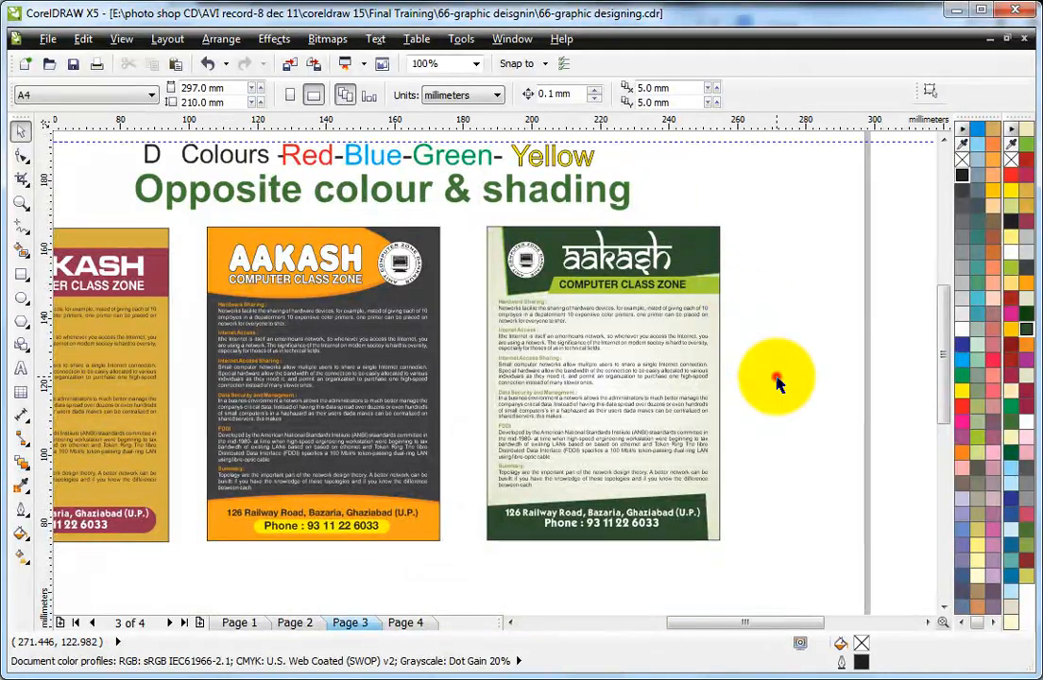
key(F2)
drag(442, 433, 779, 578)
drag(121, 345, 744, 528)
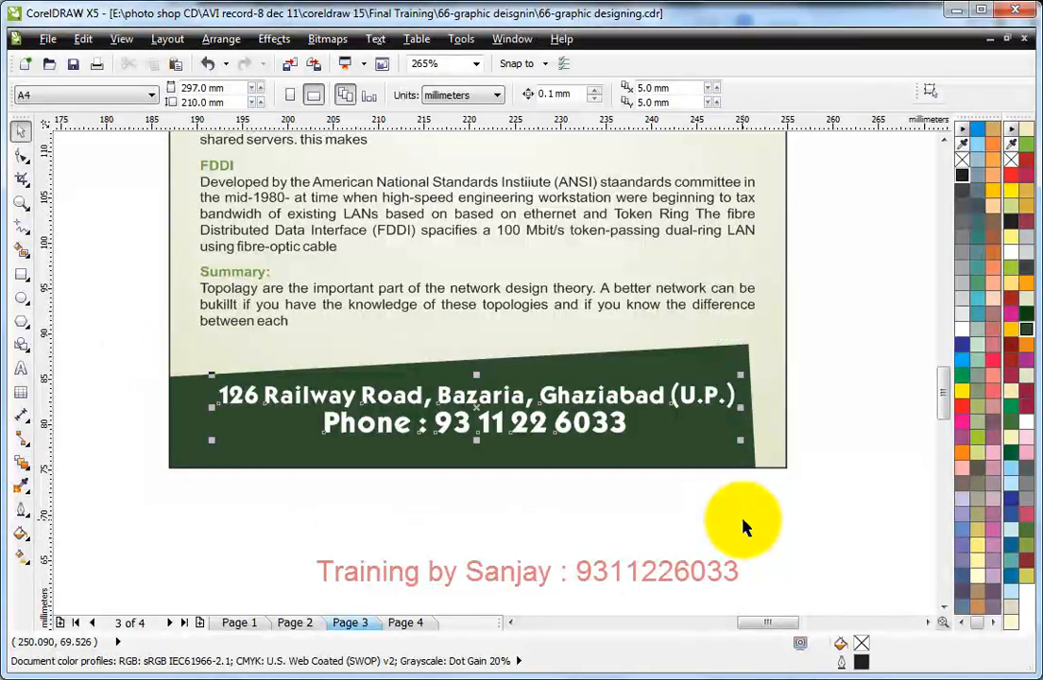
click(424, 92)
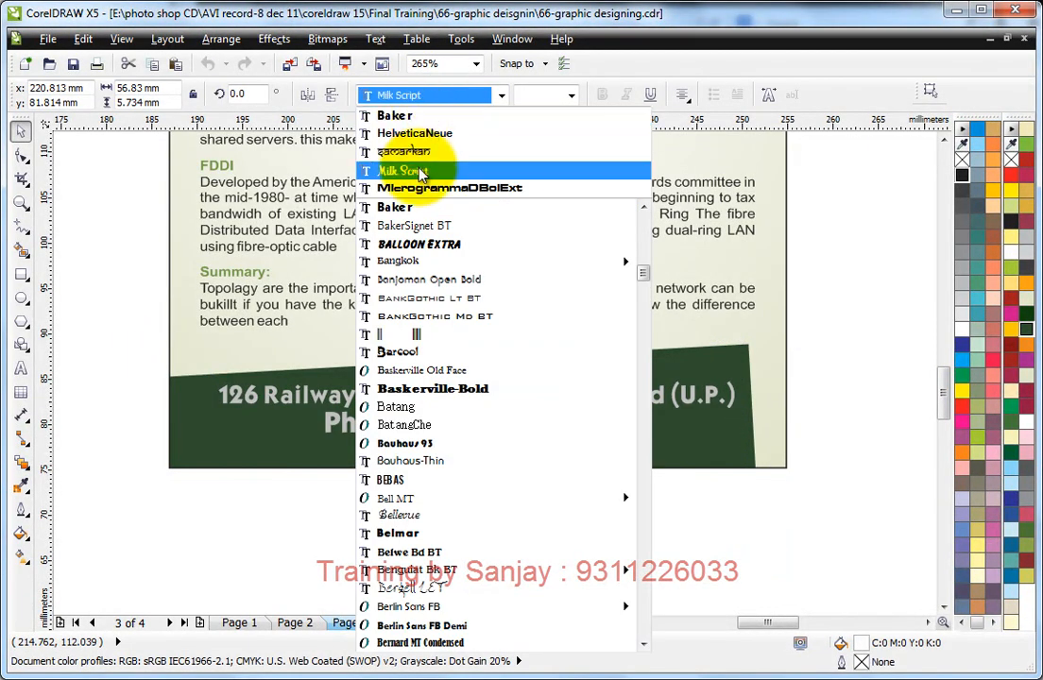
click(433, 226)
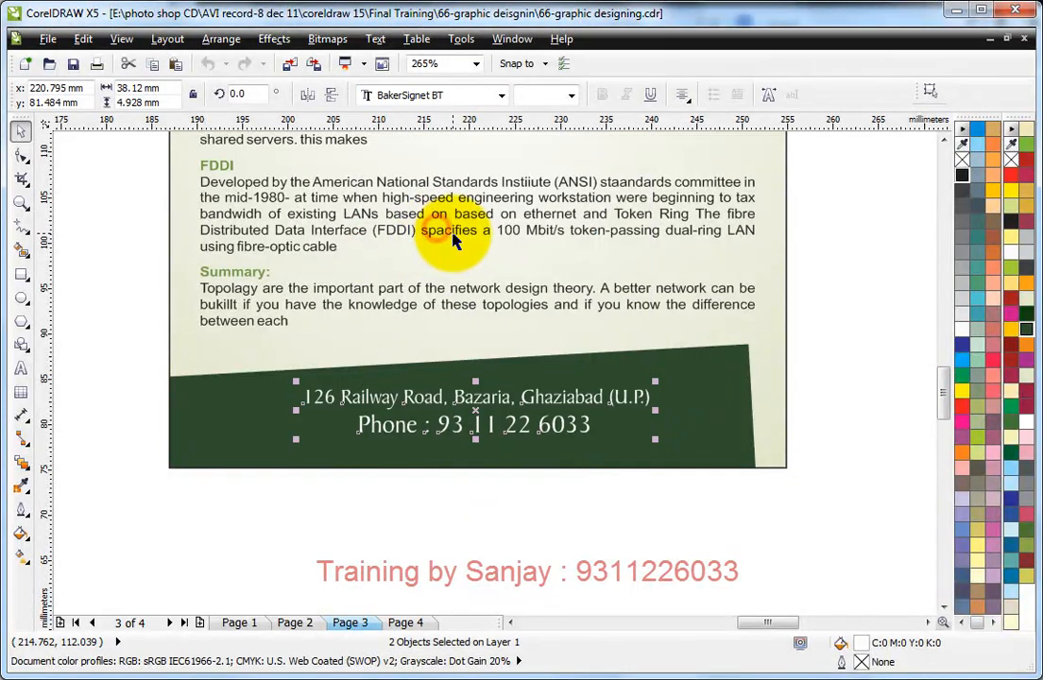
Step: Move the two footer text lines to the left and enlarge them together to about 48.4 mm wide
drag(553, 429, 469, 427)
drag(571, 436, 666, 449)
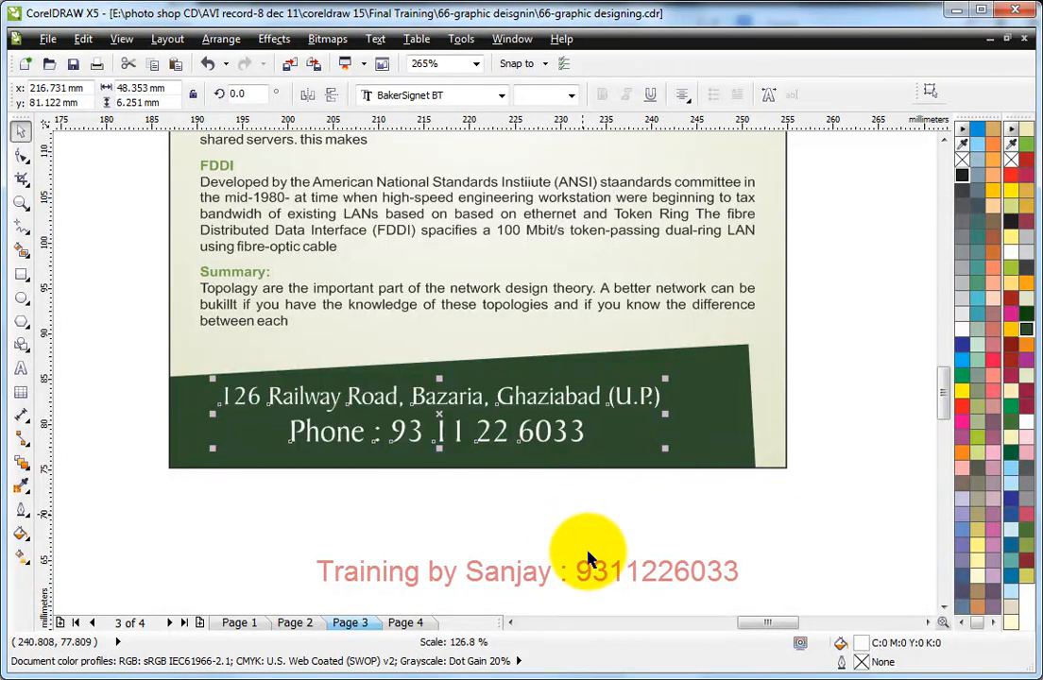
click(505, 483)
Step: Shift the phone line toward the footer's right end and nudge the address line slightly up and left
drag(497, 445, 642, 436)
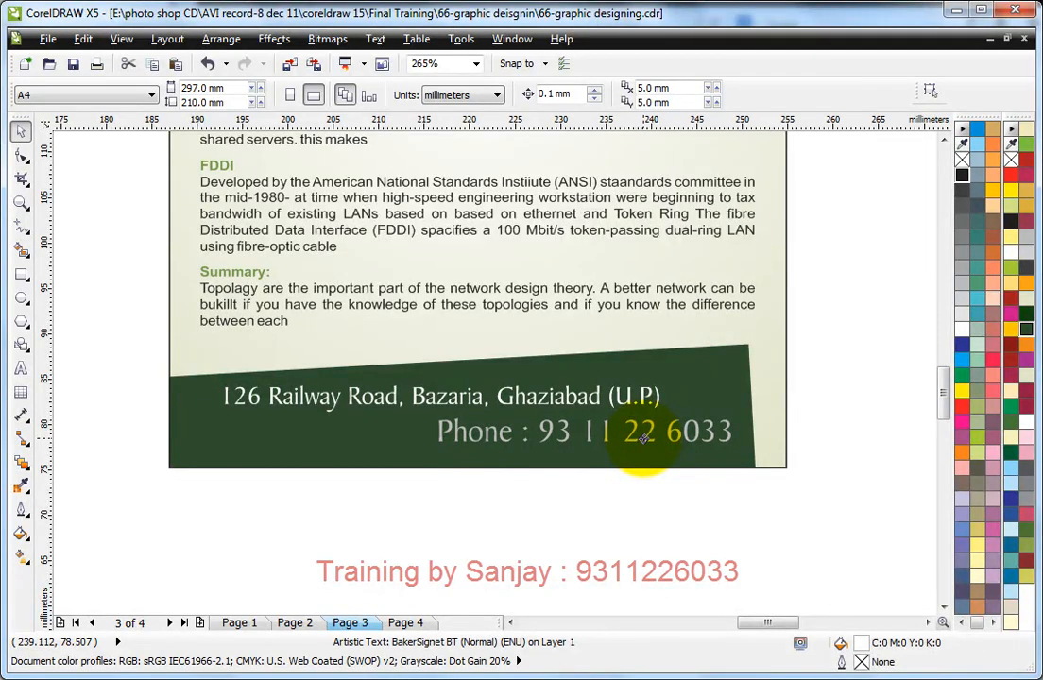
drag(623, 404, 614, 399)
drag(600, 442, 601, 431)
click(872, 331)
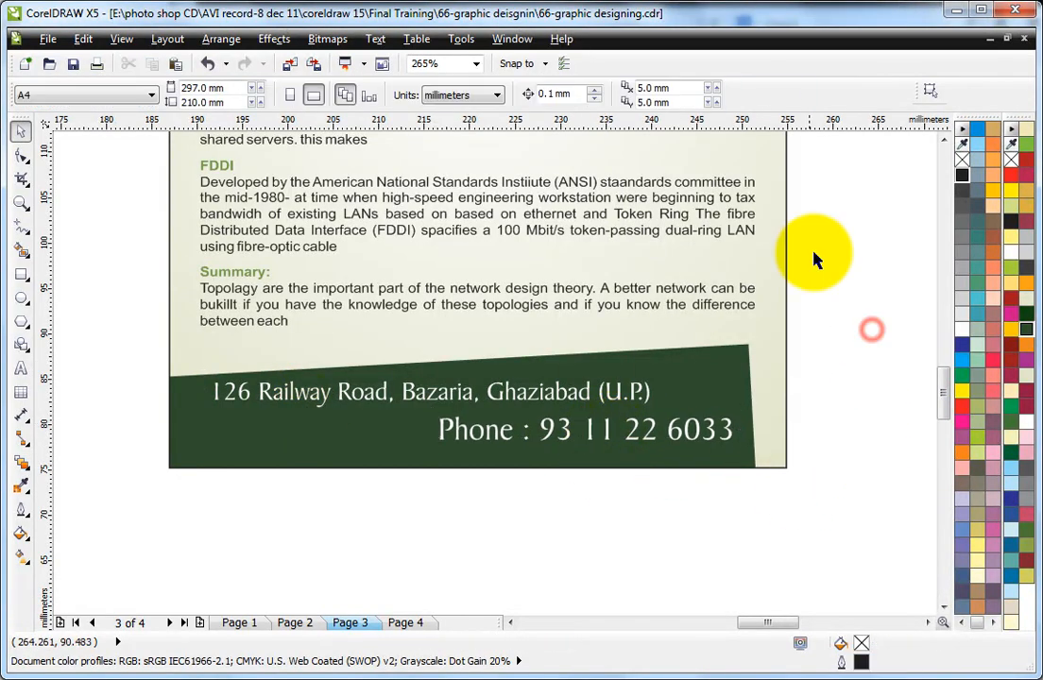
Step: Edit the leaflet's PowerClip contents to place a copy of the light green slanted bar behind the footer phone line
ctrl+click(769, 337)
scroll(792, 297, down, 5)
drag(778, 172, 793, 317)
drag(545, 263, 769, 332)
scroll(769, 333, up, 3)
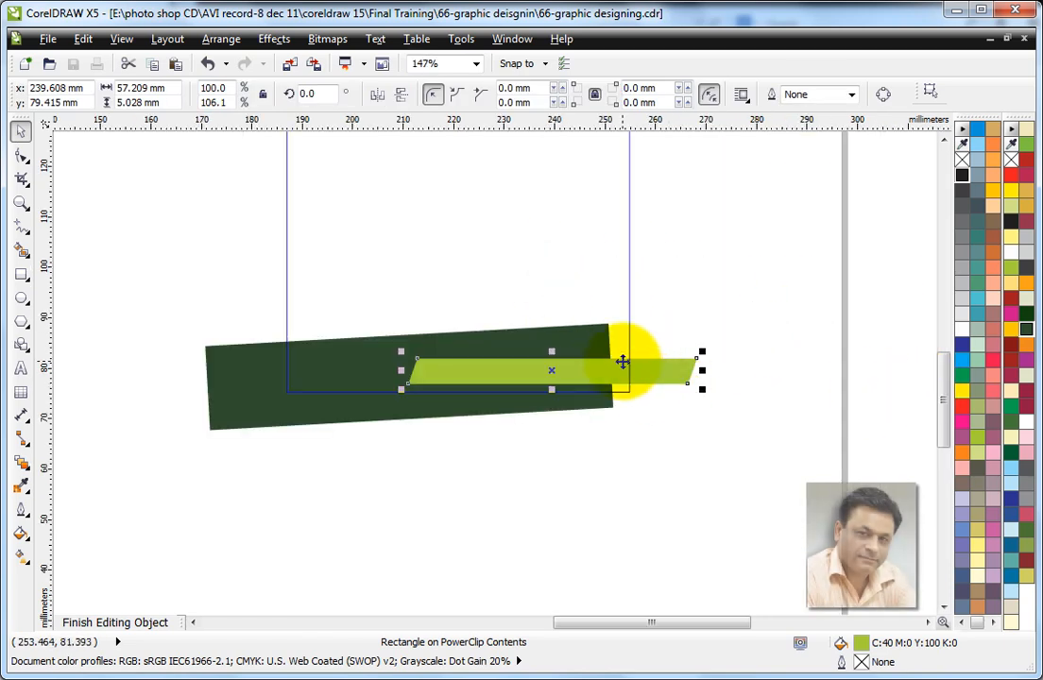
drag(624, 369, 644, 374)
ctrl+click(684, 301)
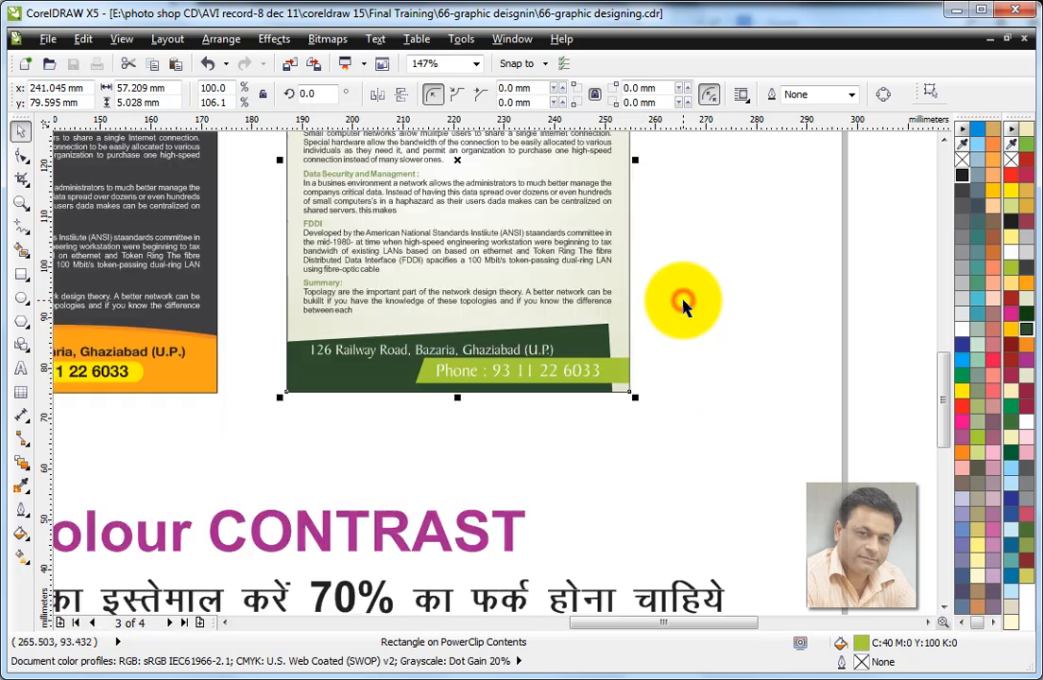
Step: Fill the green leaflet's footer phone text with black
click(686, 482)
scroll(558, 382, up, 3)
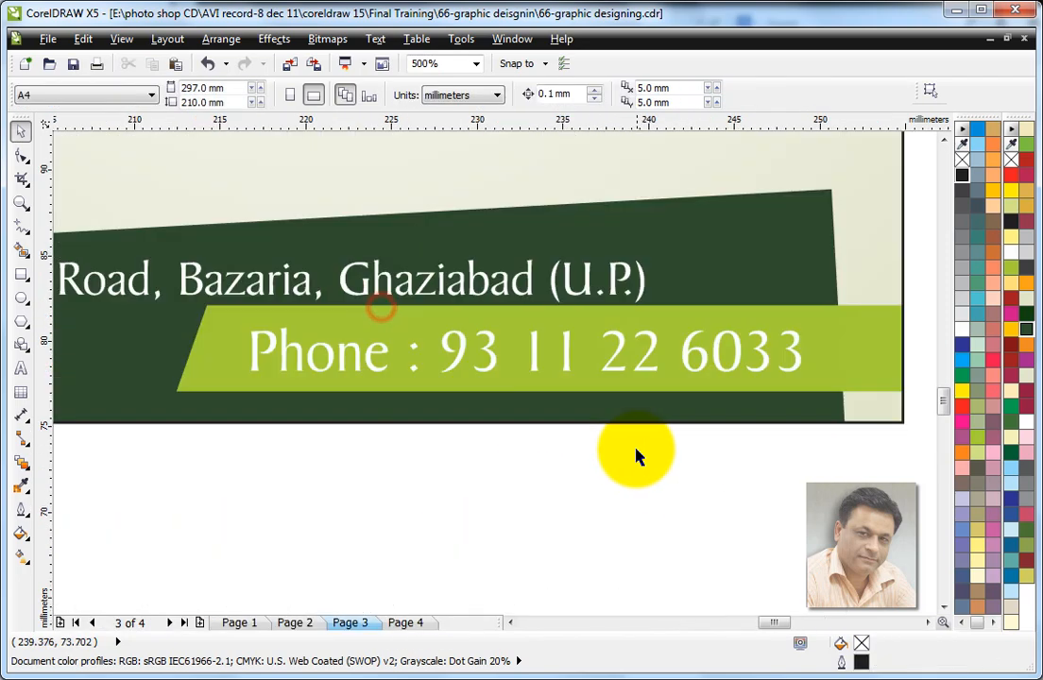
click(532, 370)
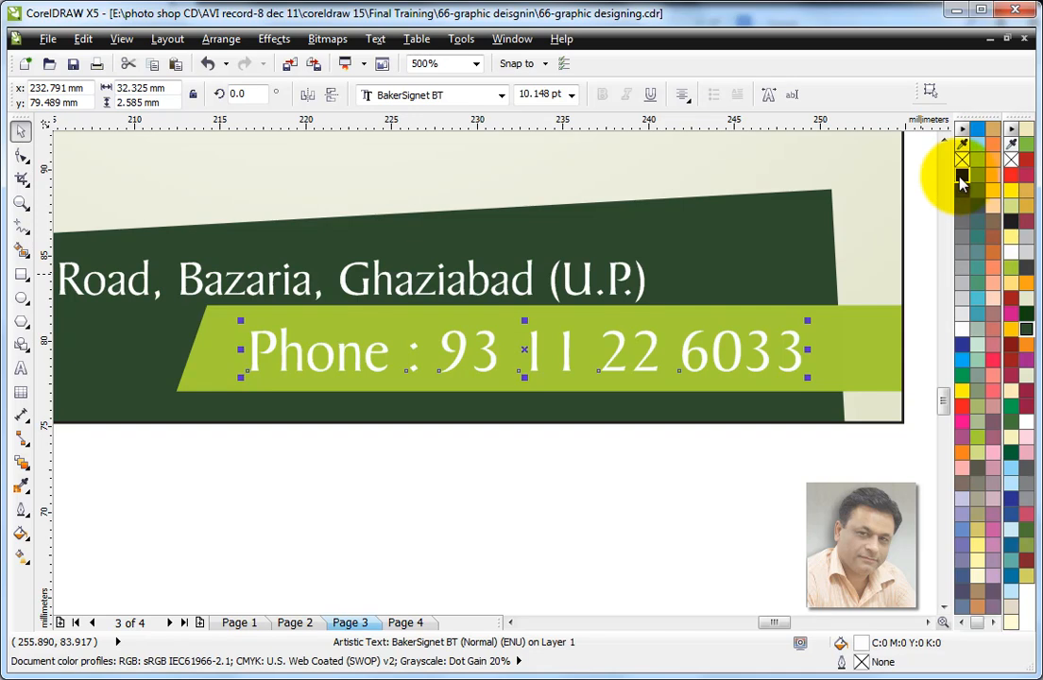
right_click(961, 177)
Step: Shrink the footer's light green bar about its centre to roughly 51.4 by 4.2 mm within the PowerClip and finish editing
ctrl+click(856, 357)
click(856, 356)
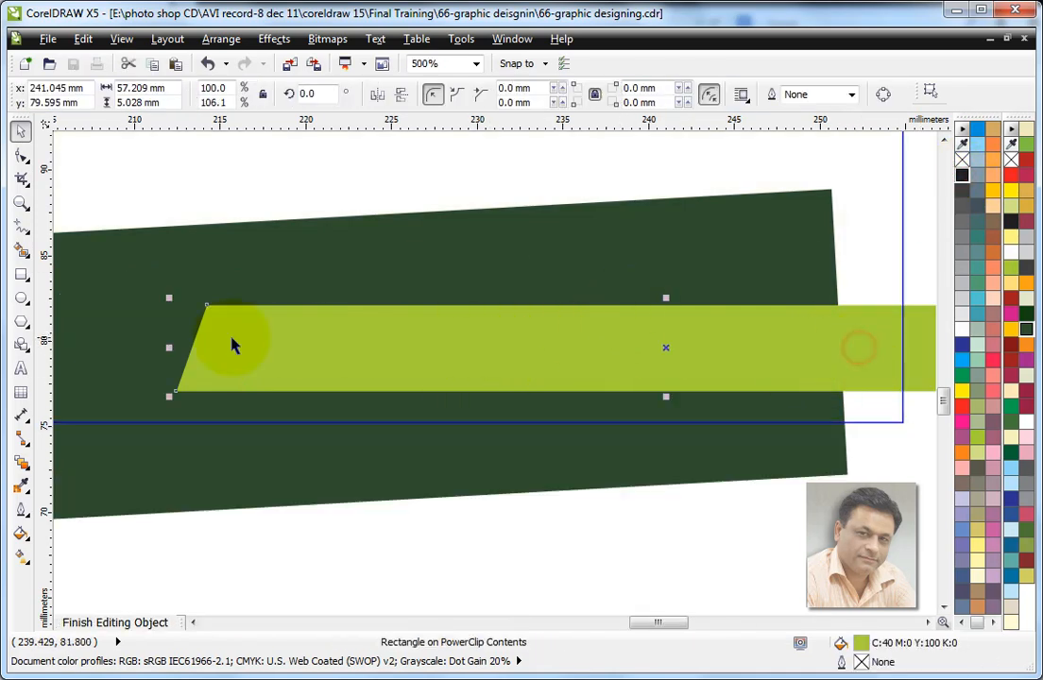
drag(173, 297, 218, 302)
drag(665, 395, 671, 403)
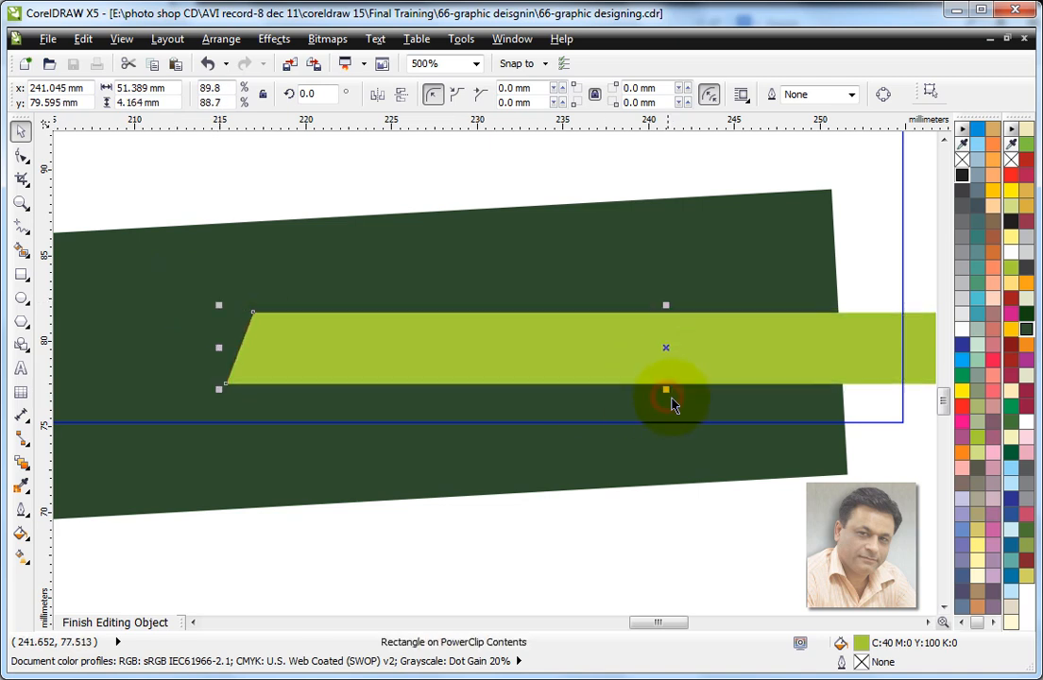
ctrl+click(693, 561)
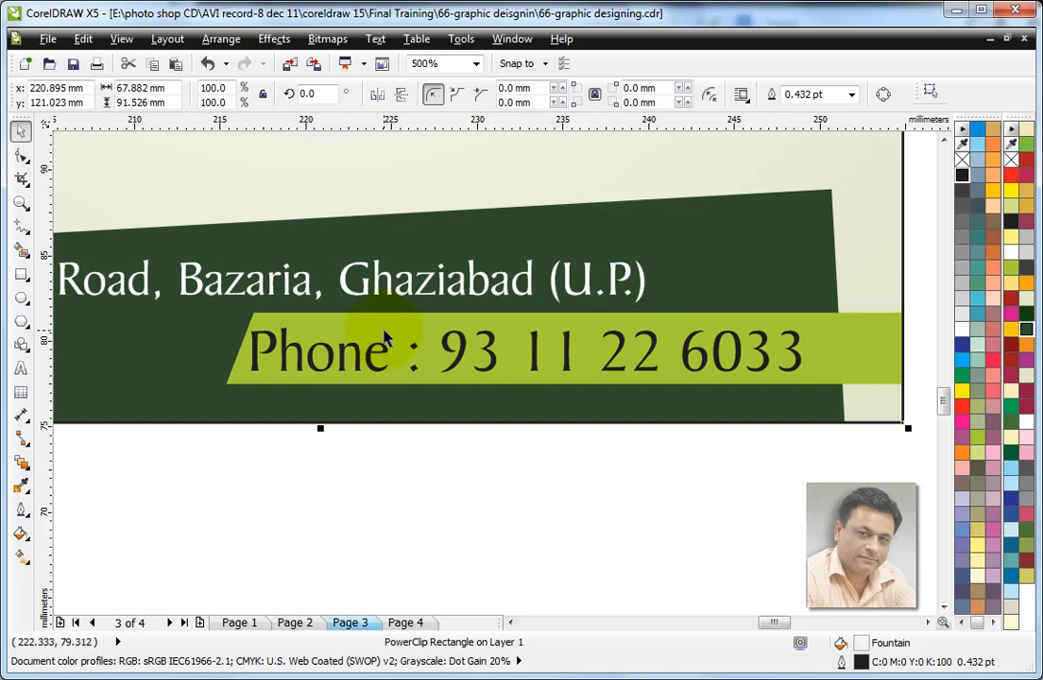
click(630, 325)
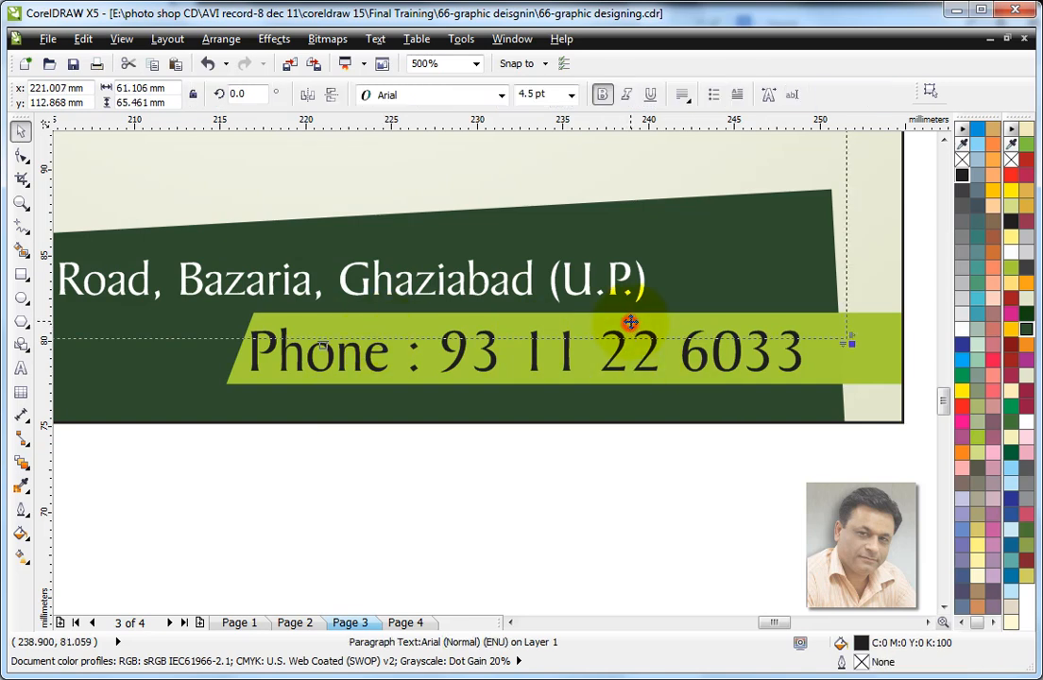
Step: Resize the footer's light green bar within the PowerClip to about 53.3 by 3.35 mm and finish editing
ctrl+click(878, 352)
click(559, 359)
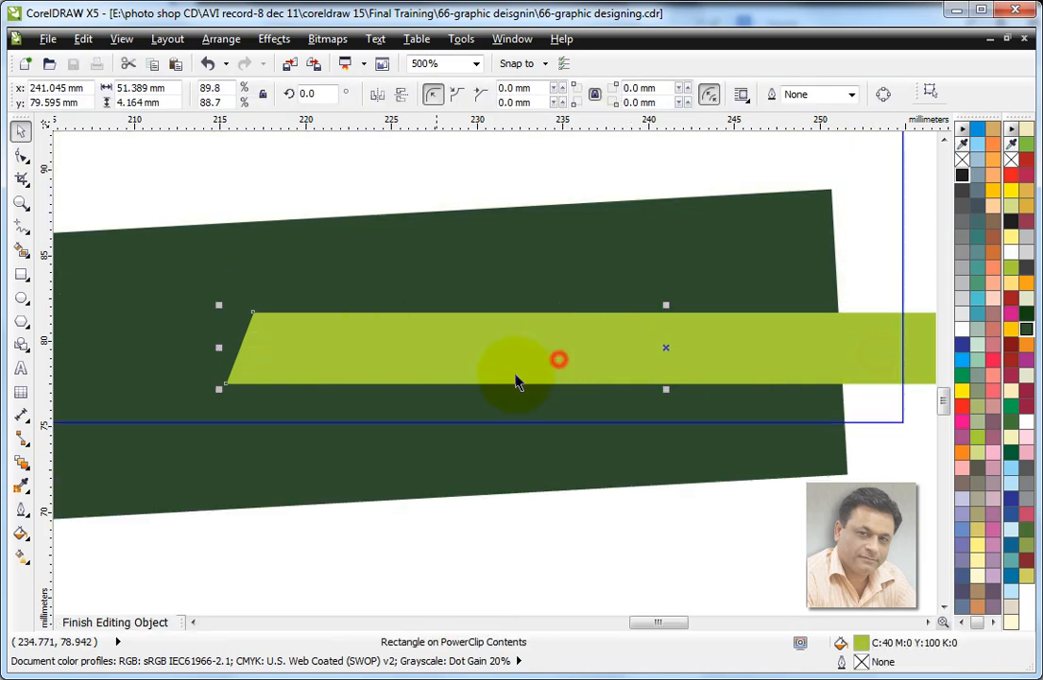
drag(220, 349, 273, 358)
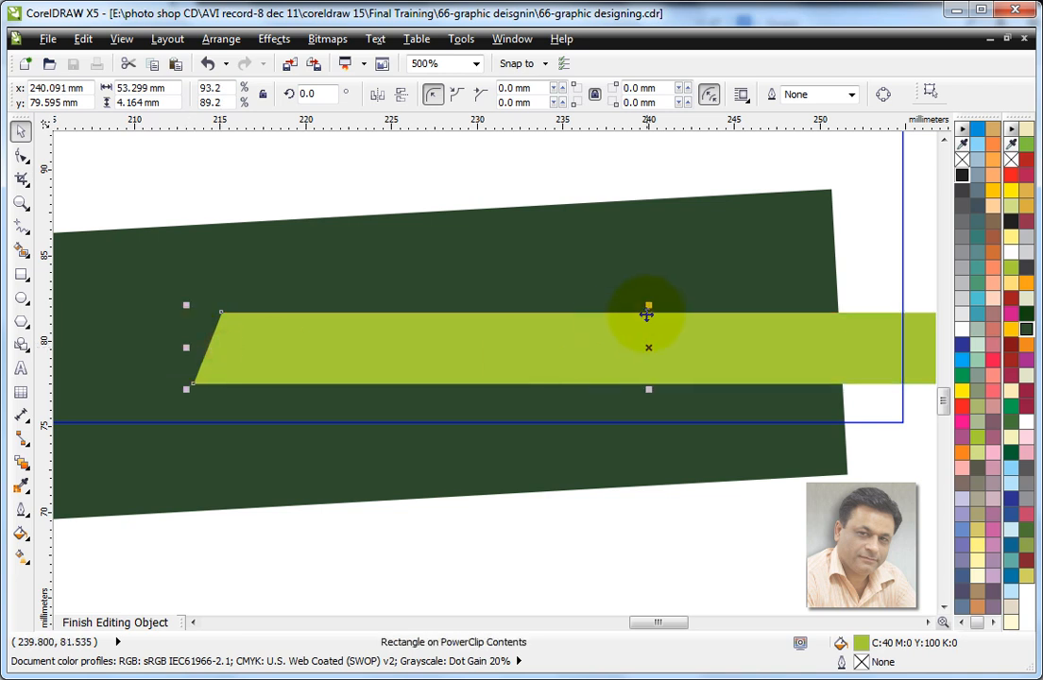
drag(651, 309, 658, 322)
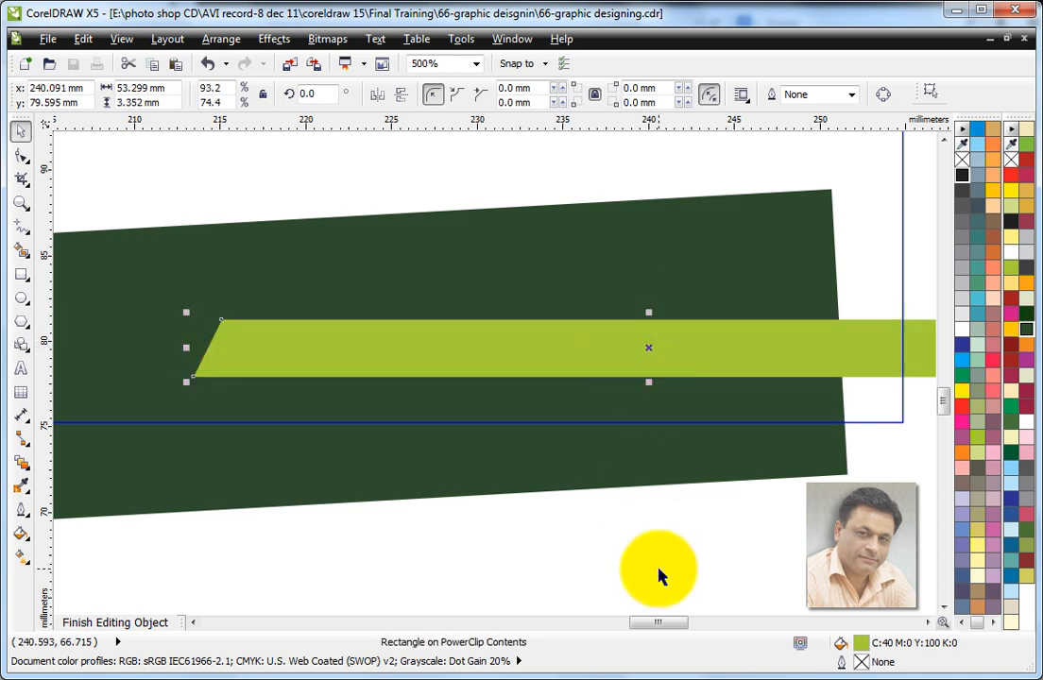
ctrl+click(658, 567)
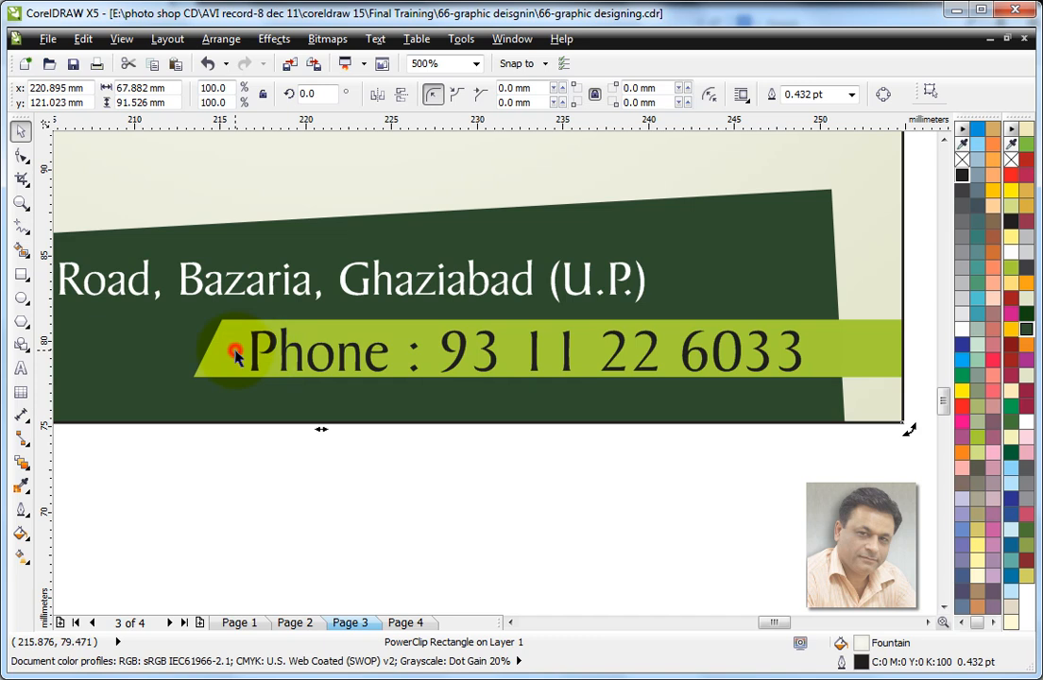
Step: Extend the light green footer bar's lower edge within the PowerClip to a height of about 3.7 mm and finish editing
ctrl+click(235, 354)
click(818, 342)
click(652, 368)
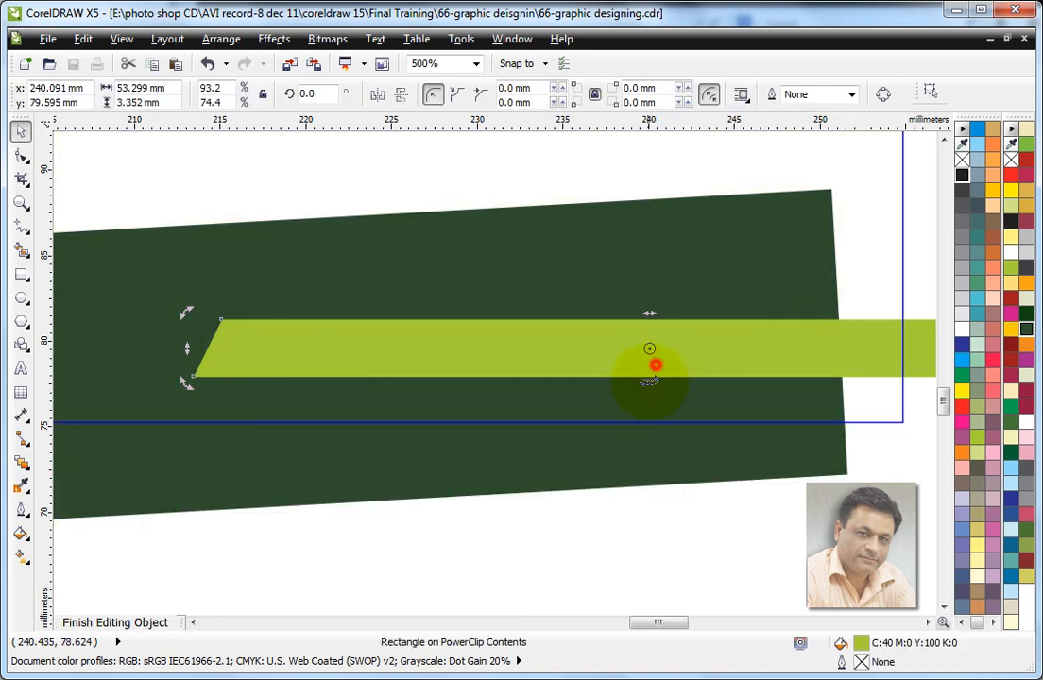
drag(648, 382, 647, 385)
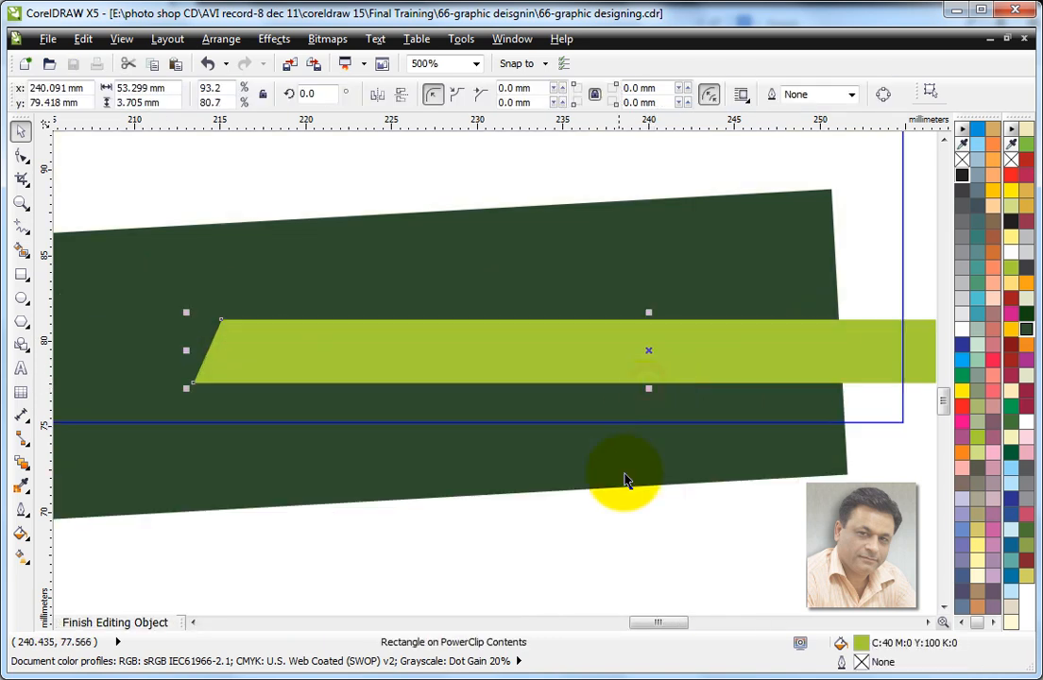
ctrl+click(669, 431)
Step: Review the three AAKASH leaflets side by side, comparing their header, body and footer colours
scroll(669, 431, down, 4)
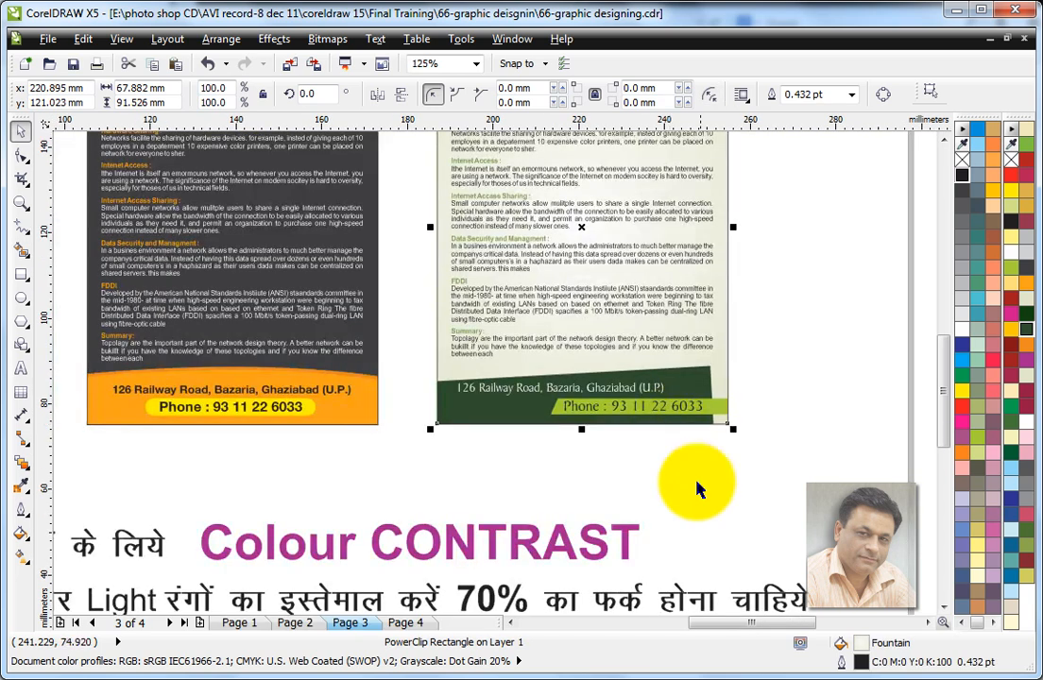
click(787, 326)
scroll(787, 326, down, 4)
drag(522, 228, 796, 384)
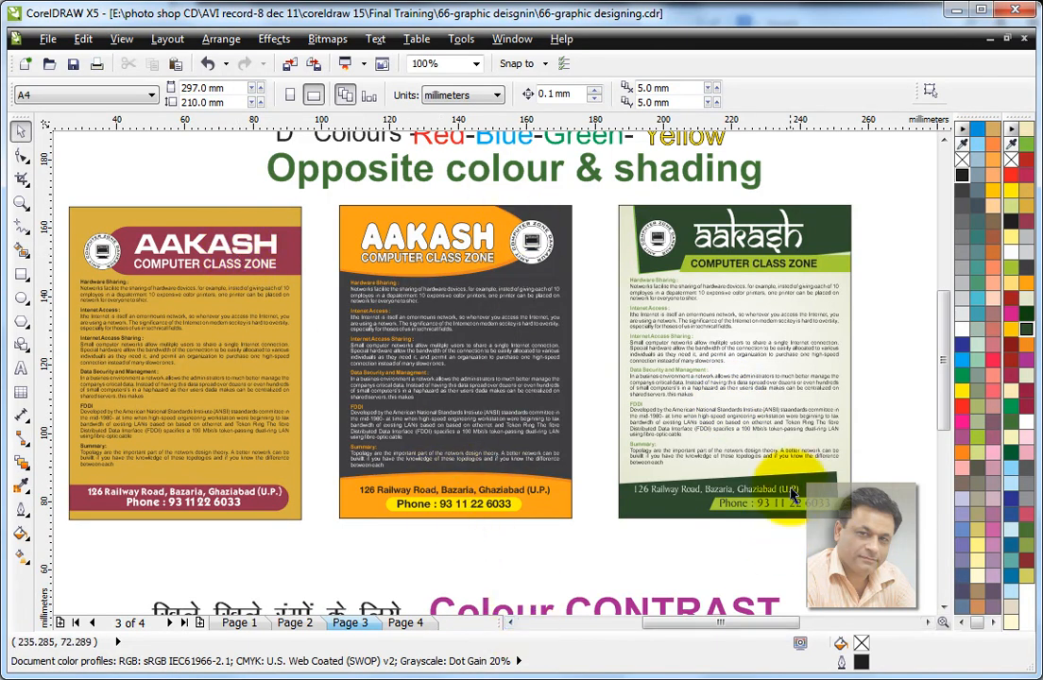
click(898, 330)
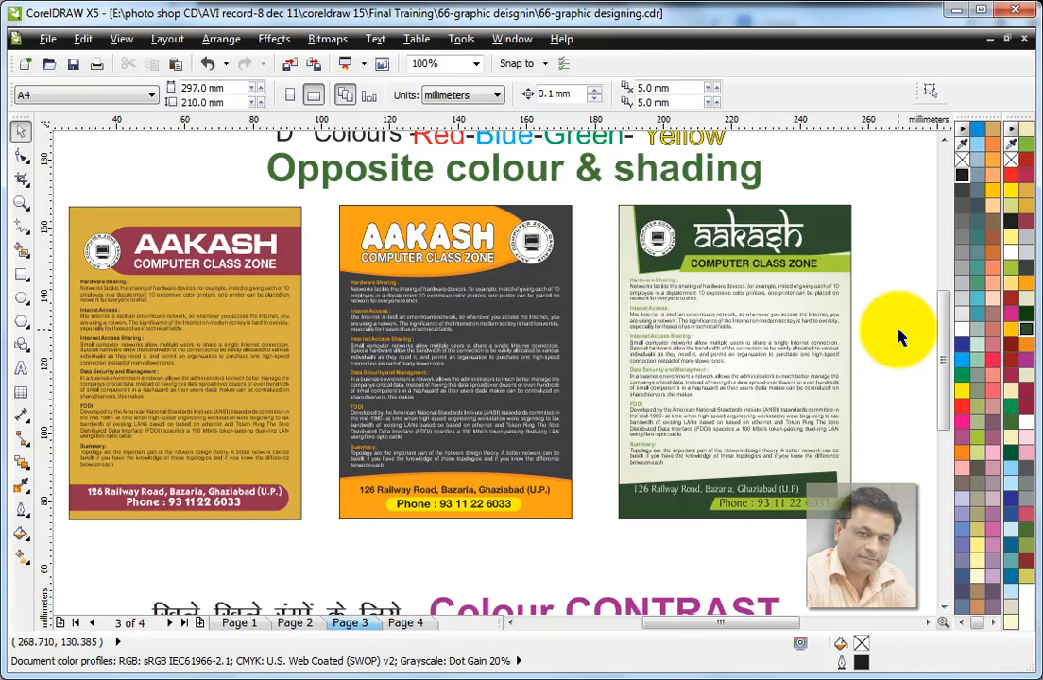
click(778, 337)
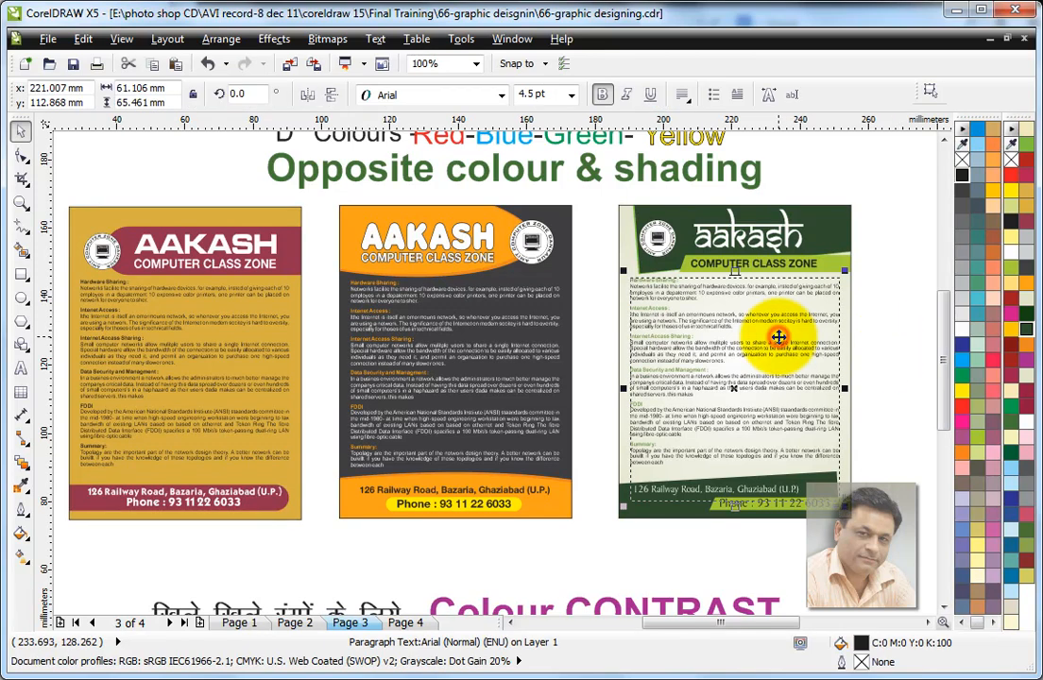